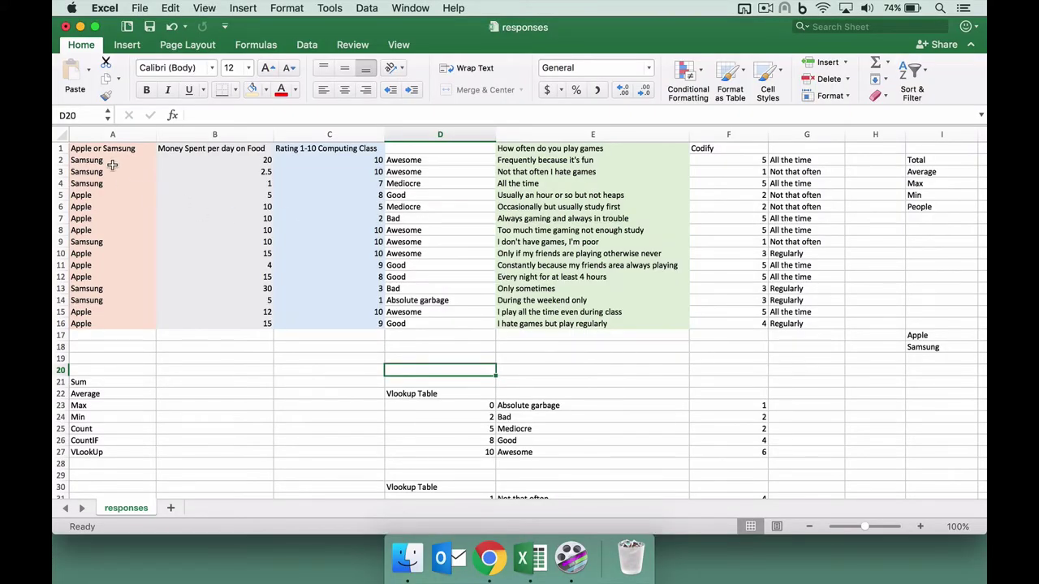
Select and review the survey answers block and the statistic labels Sum through VLookUp
left_click(106, 161)
left_click_drag(150, 179, 583, 325)
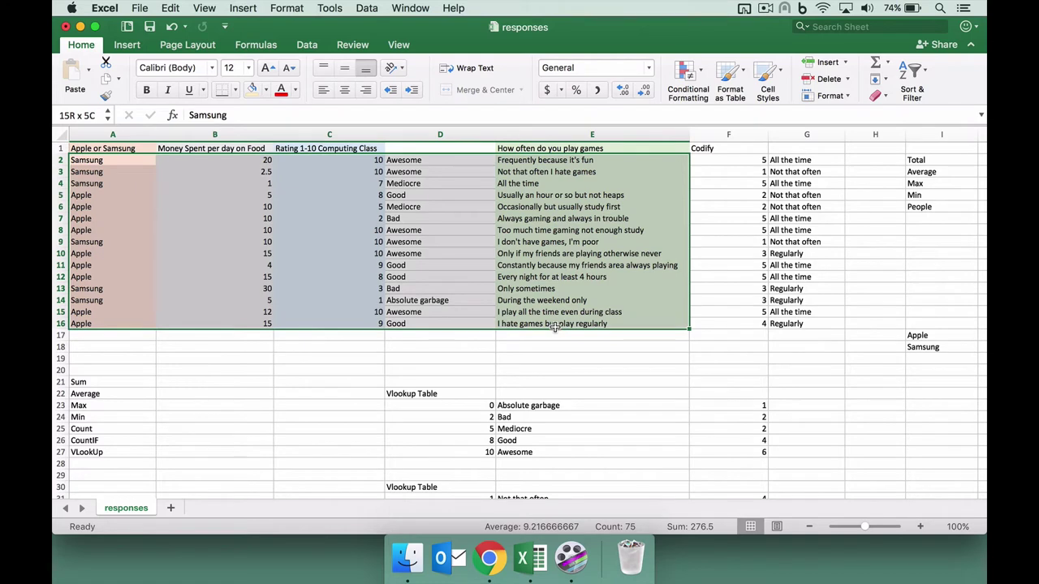
left_click(707, 314)
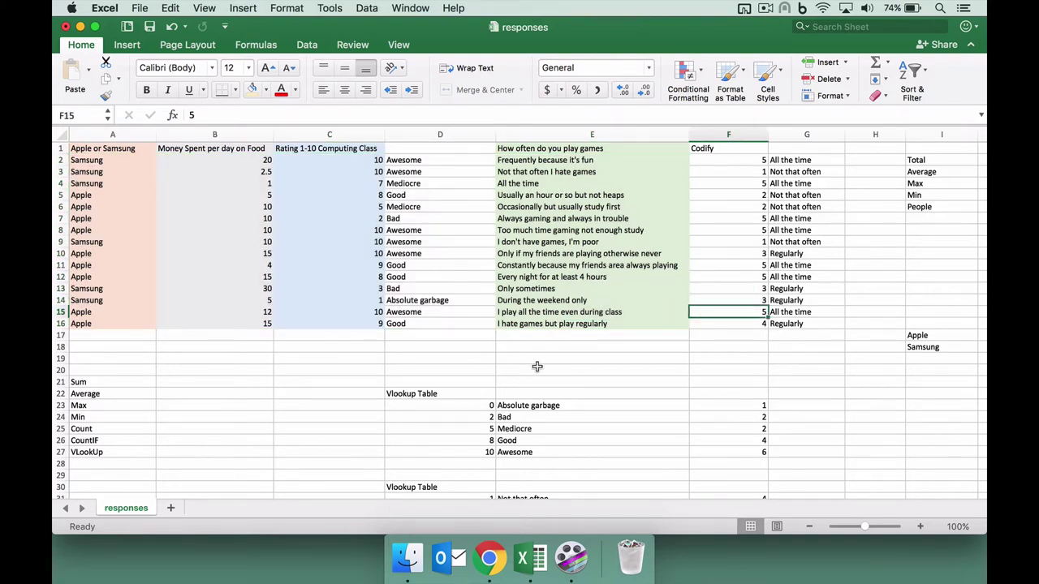
left_click(623, 360)
left_click_drag(116, 382, 115, 450)
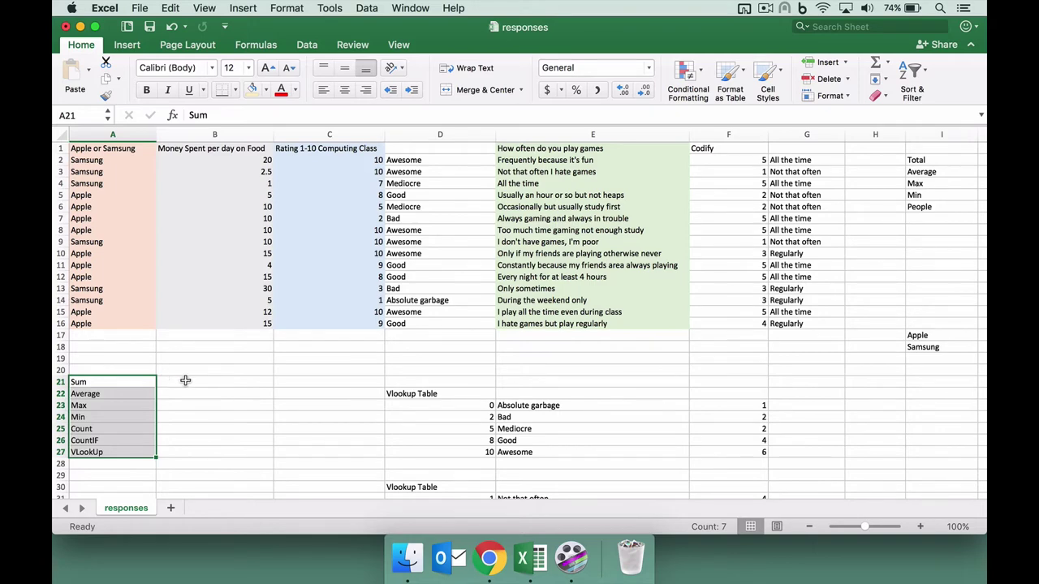
scroll(220, 383, "right", 5)
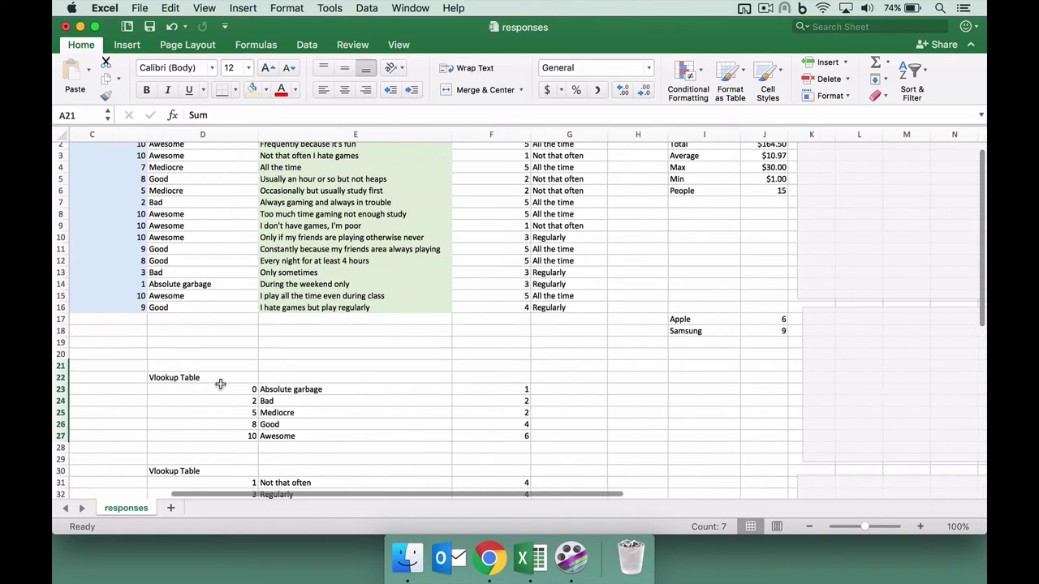
scroll(220, 383, "left", 5)
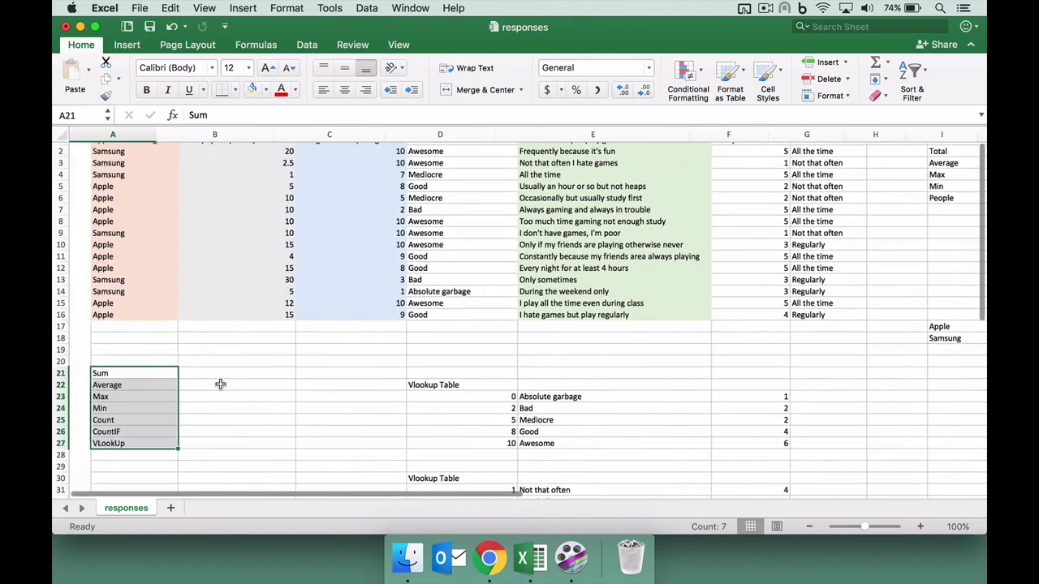
left_click(176, 381)
left_click_drag(121, 373, 157, 440)
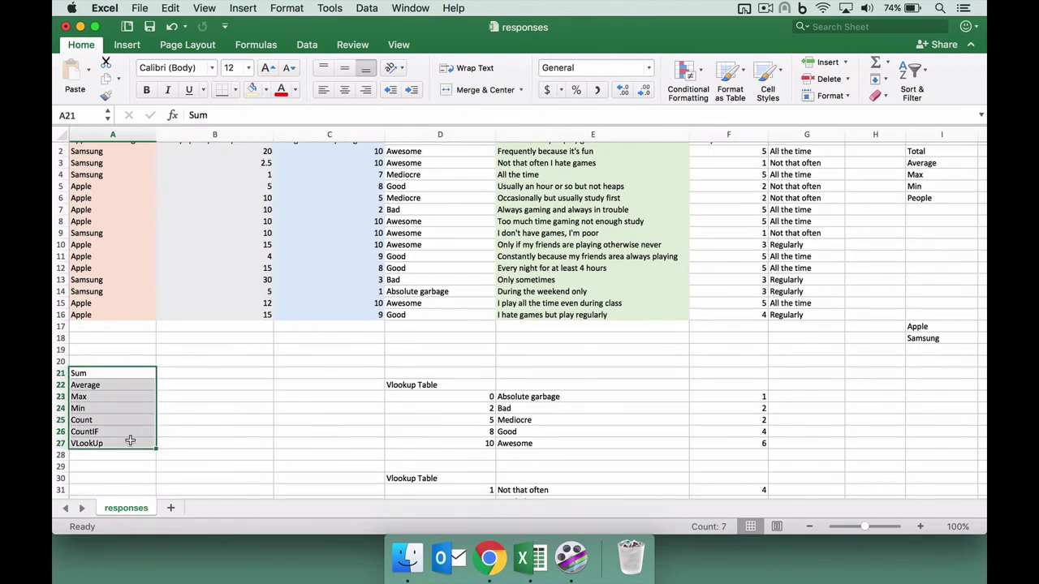
left_click(243, 397)
left_click_drag(130, 372, 130, 439)
left_click(287, 371)
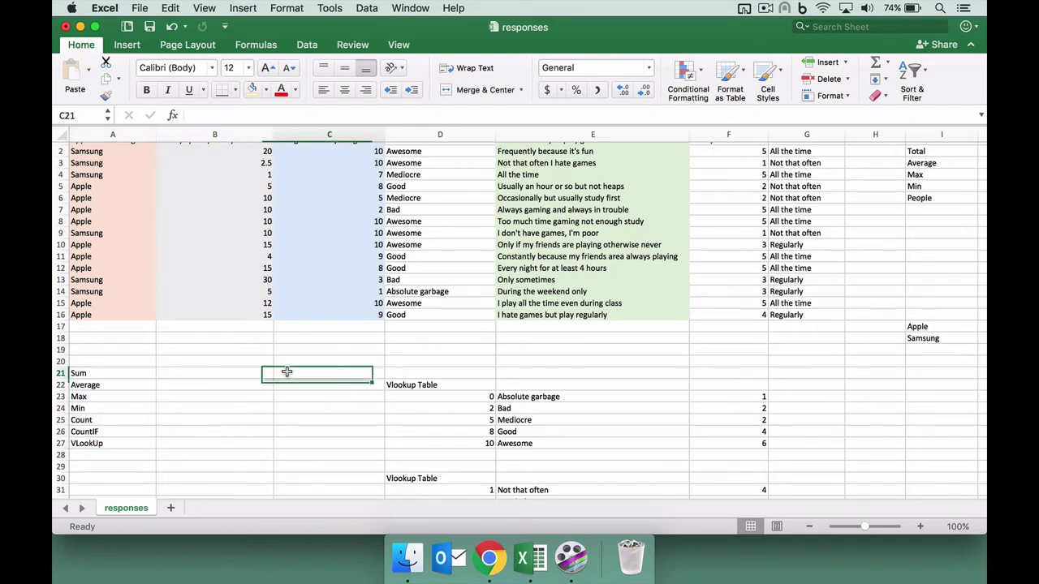
Scroll across and down the sheet to reach the COUNTIF tallies
scroll(287, 372, "right", 5)
scroll(286, 372, "right", 3)
scroll(287, 372, "left", 1)
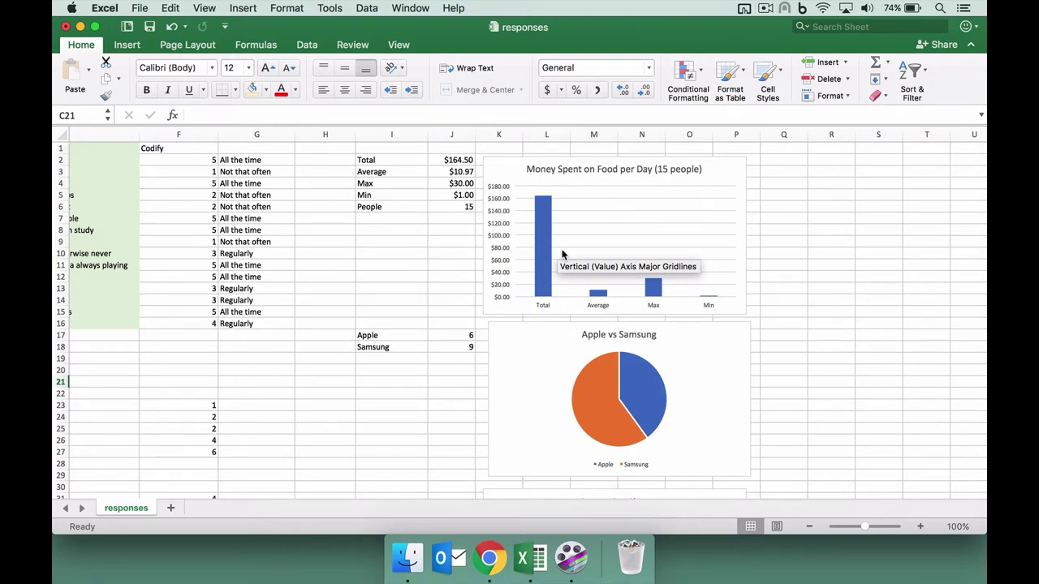
scroll(562, 255, "left", 5)
scroll(513, 258, "right", 2)
scroll(514, 258, "right", 3)
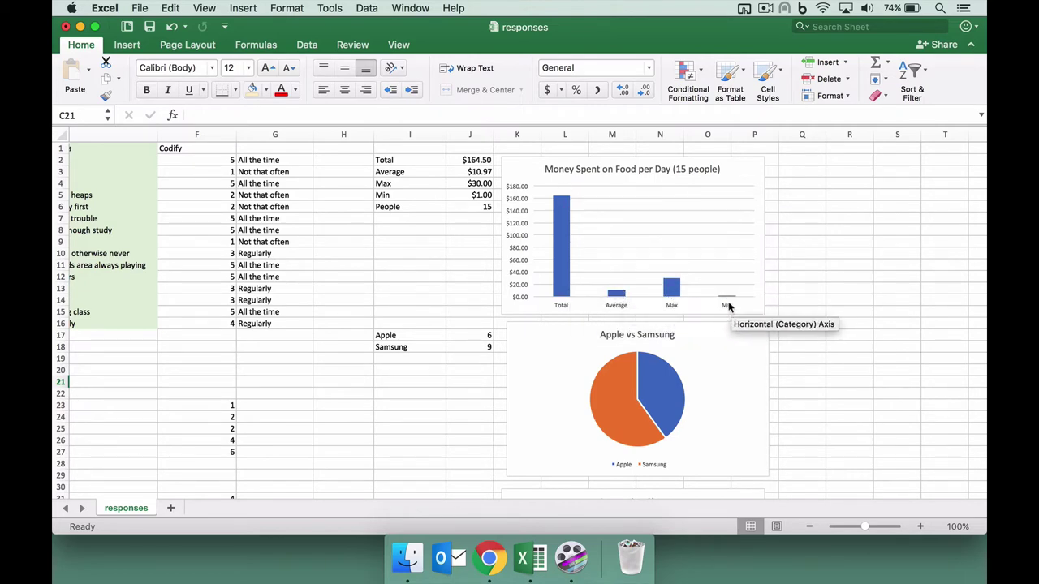
scroll(641, 304, "down", 5)
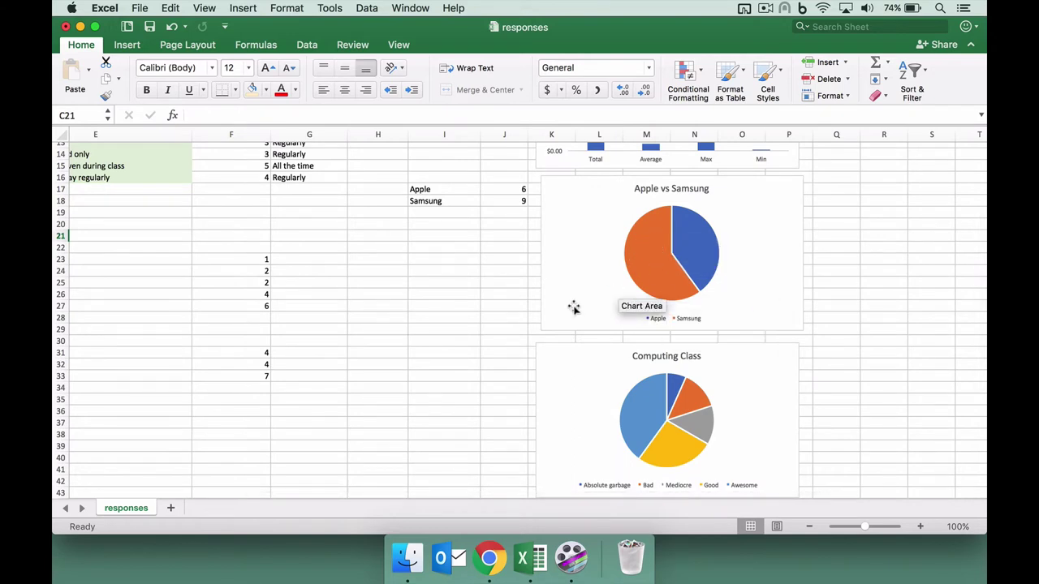
Change J17's COUNTIF criterion to "Apple" and J18's to "Samsung", giving counts of 9 and 6
left_click(506, 190)
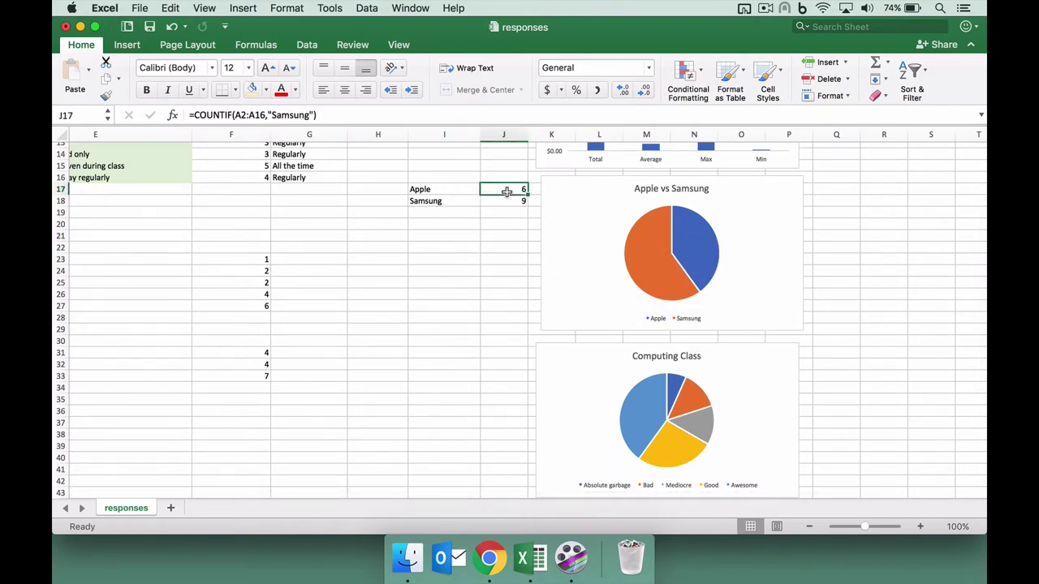
double_click(293, 115)
left_click_drag(271, 116, 295, 115)
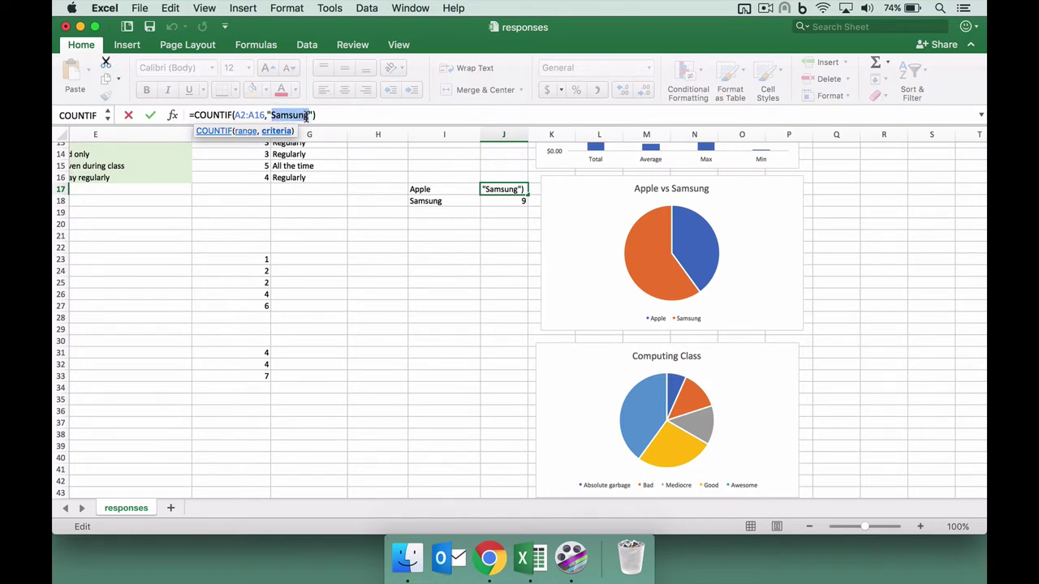
type("Apple")
key("Return")
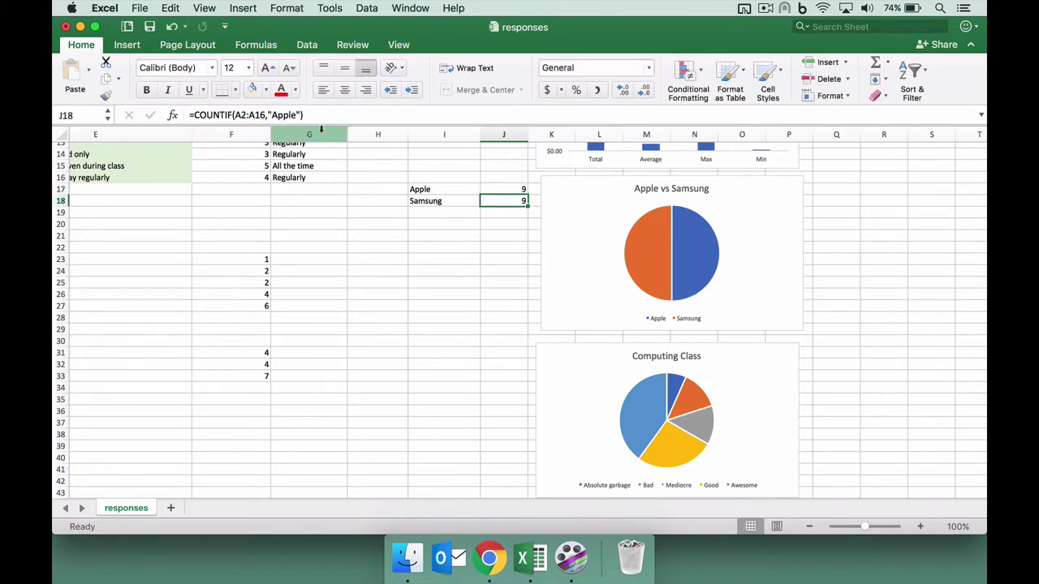
double_click(282, 116)
left_click_drag(272, 115, 296, 115)
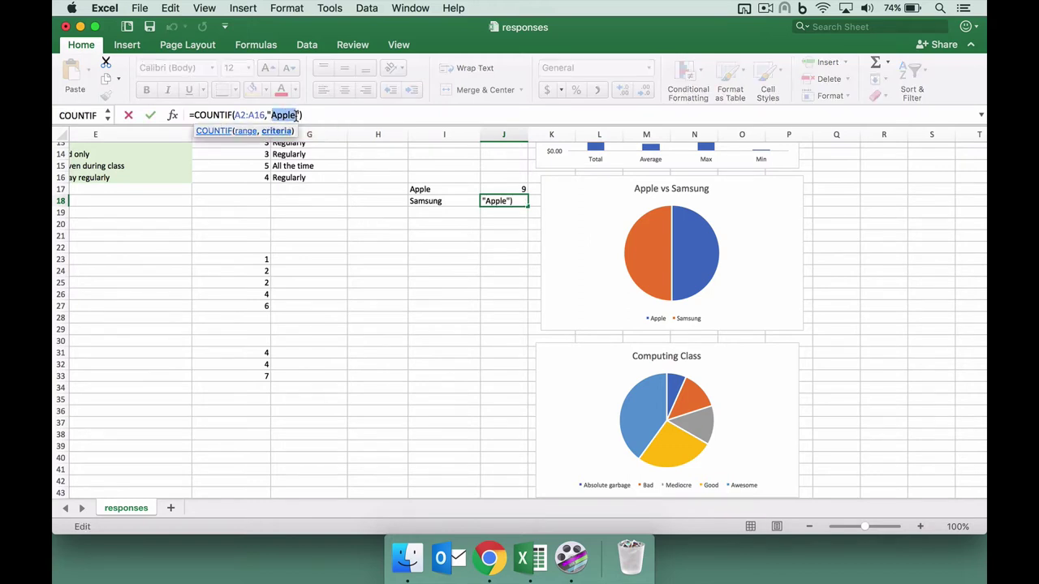
type("Sams")
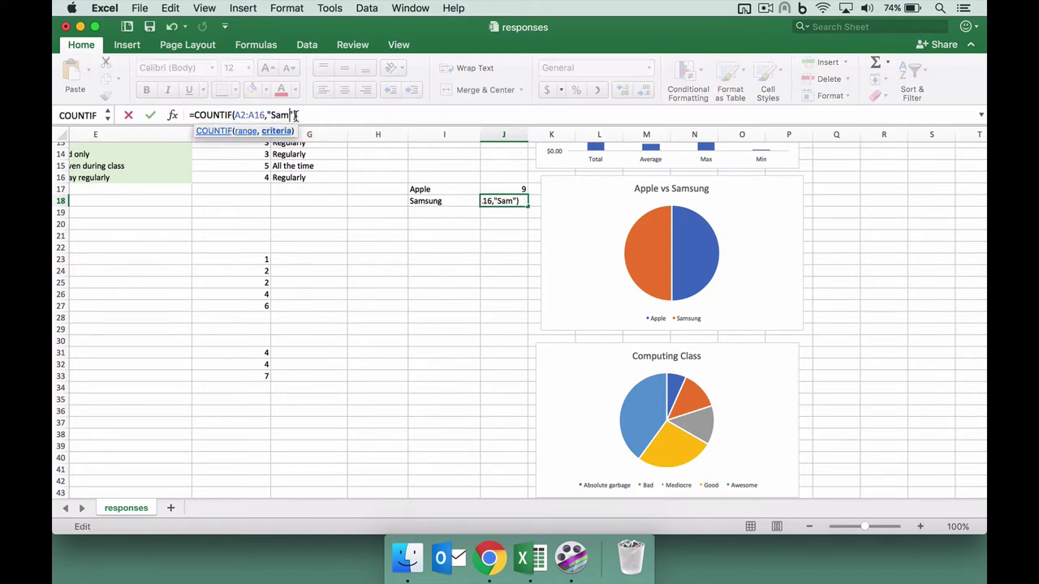
type("sung")
key("Return")
left_click(388, 296)
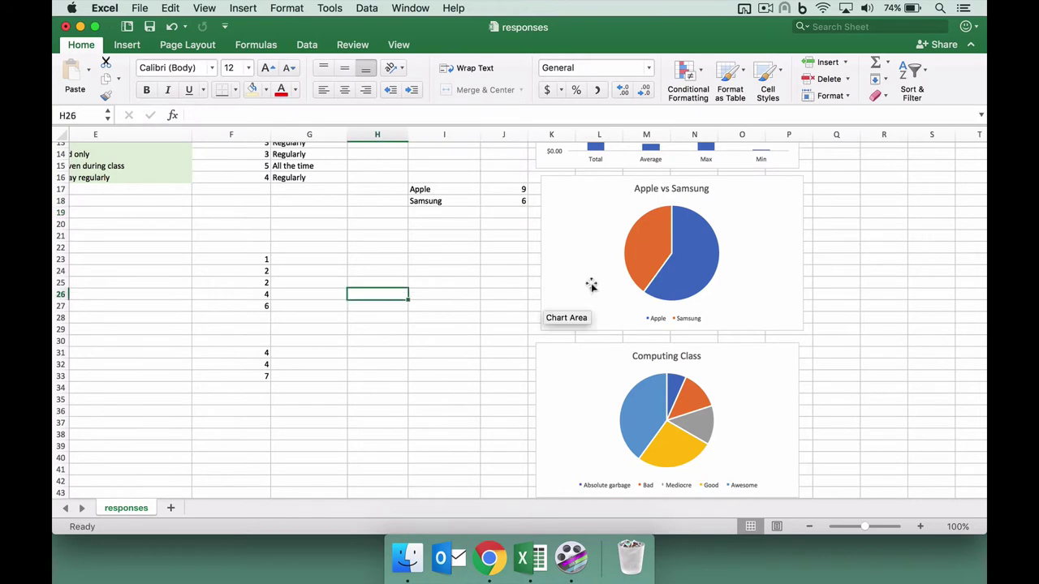
Scroll through the Computing Class and Time spent Gaming charts, then view the data_to_visualise raw survey data
mouse_move(678, 288)
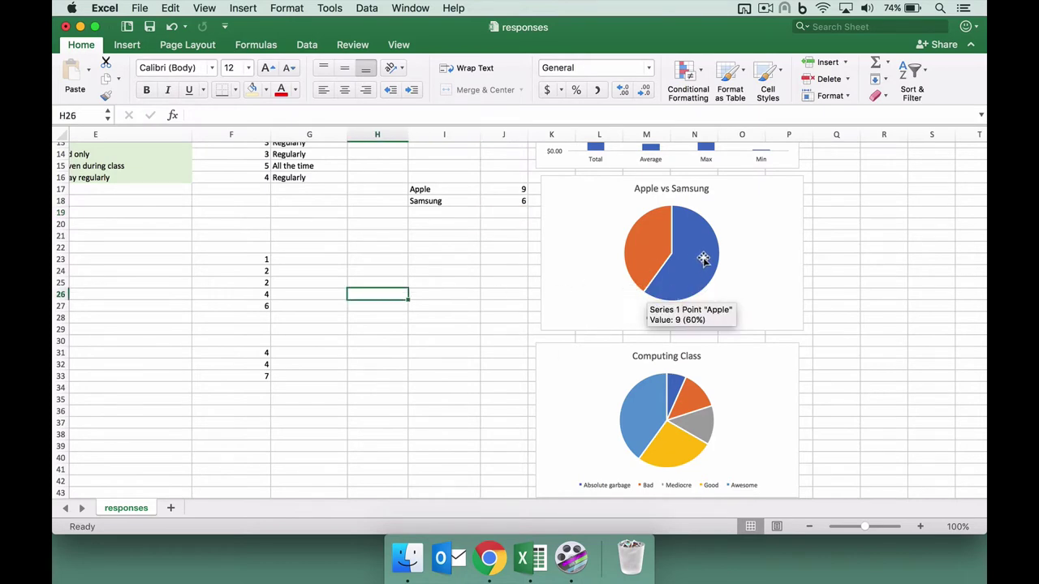
scroll(454, 295, "up", 5)
scroll(454, 295, "left", 5)
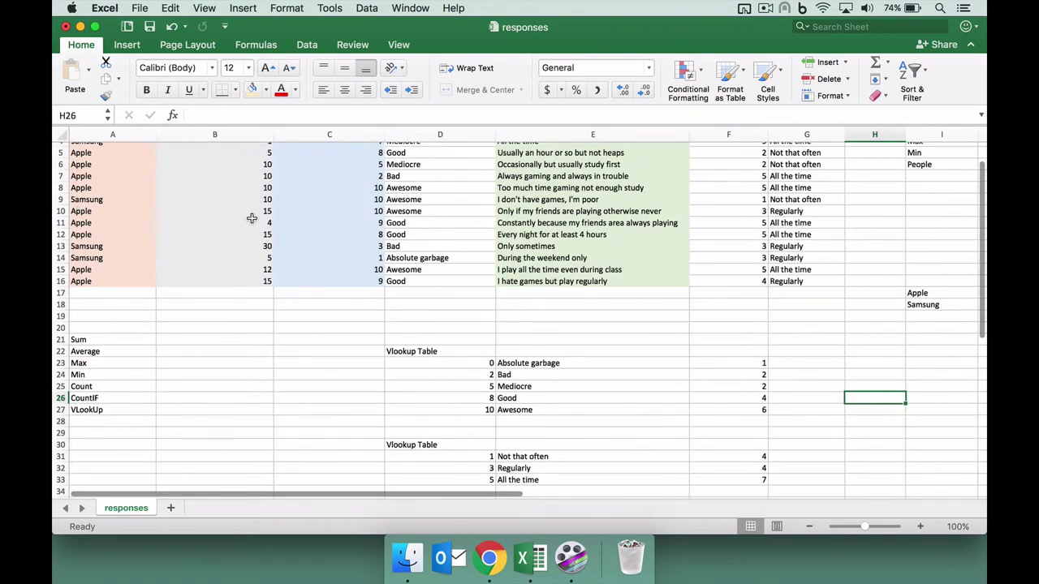
scroll(252, 219, "right", 5)
scroll(252, 218, "down", 3)
mouse_move(602, 259)
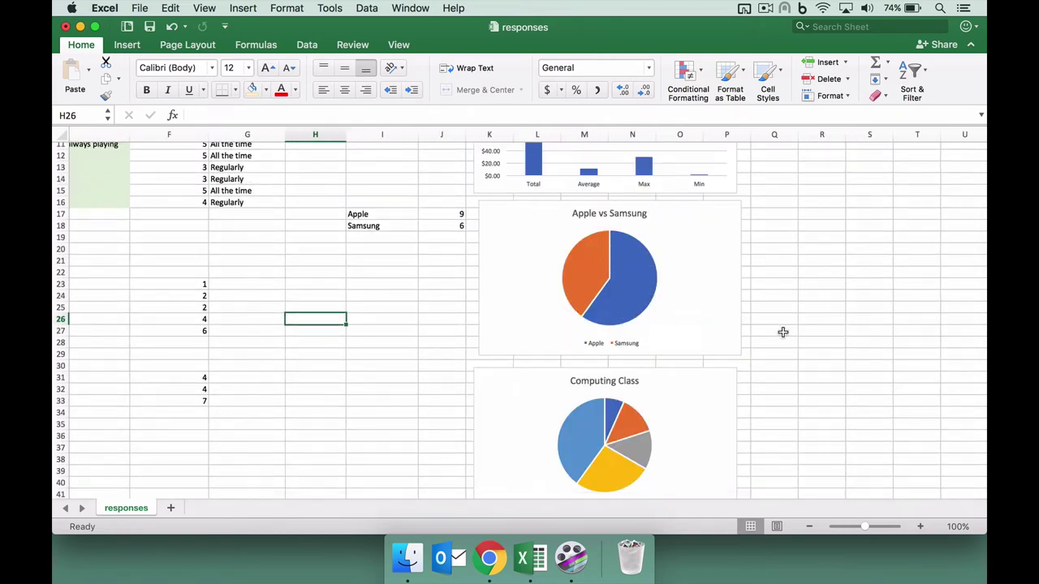
scroll(634, 349, "down", 5)
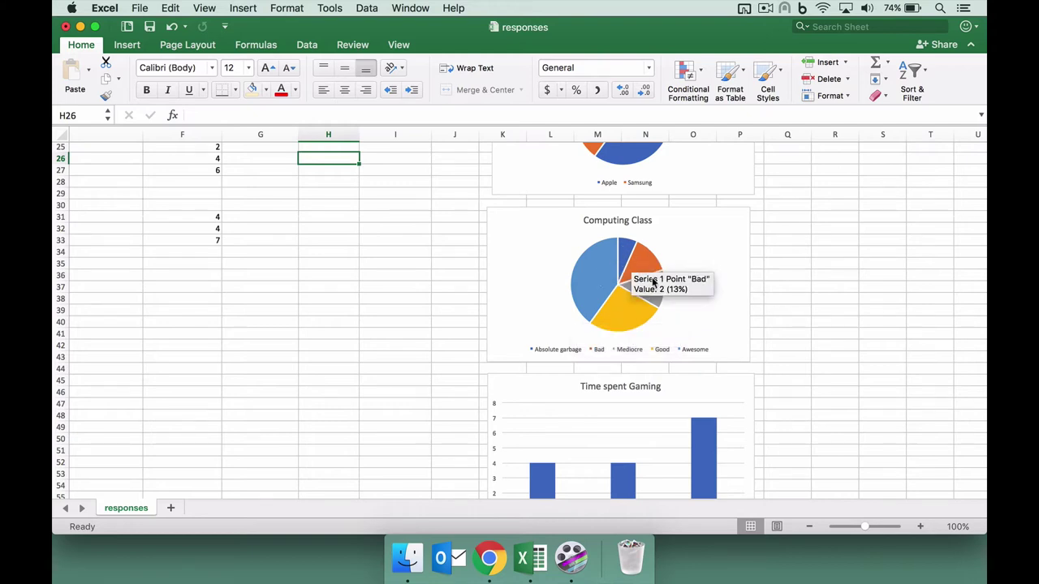
scroll(622, 318, "down", 6)
scroll(622, 323, "up", 1)
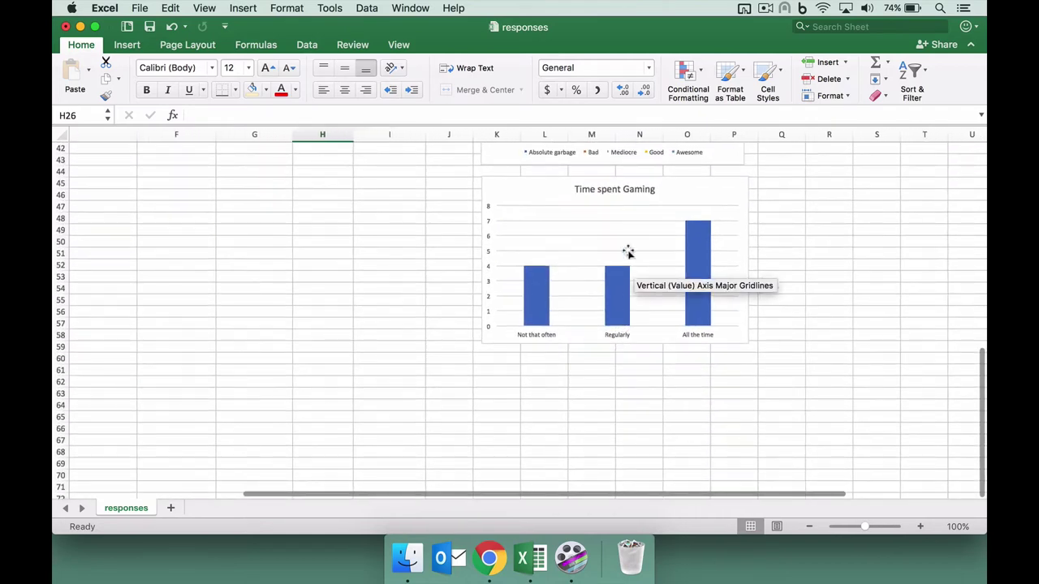
scroll(561, 245, "up", 2)
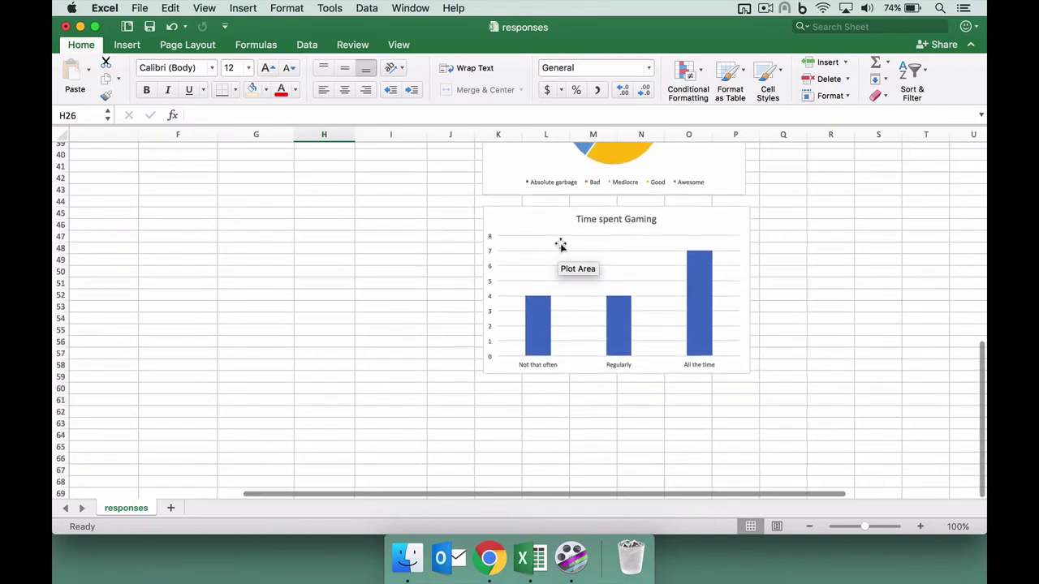
mouse_move(706, 341)
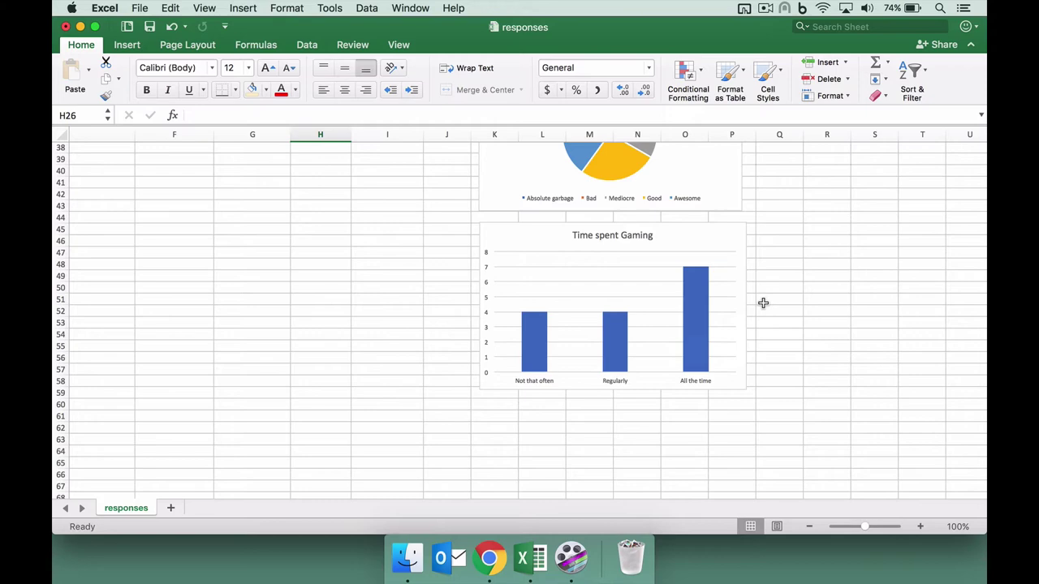
scroll(763, 303, "up", 12)
scroll(763, 303, "left", 5)
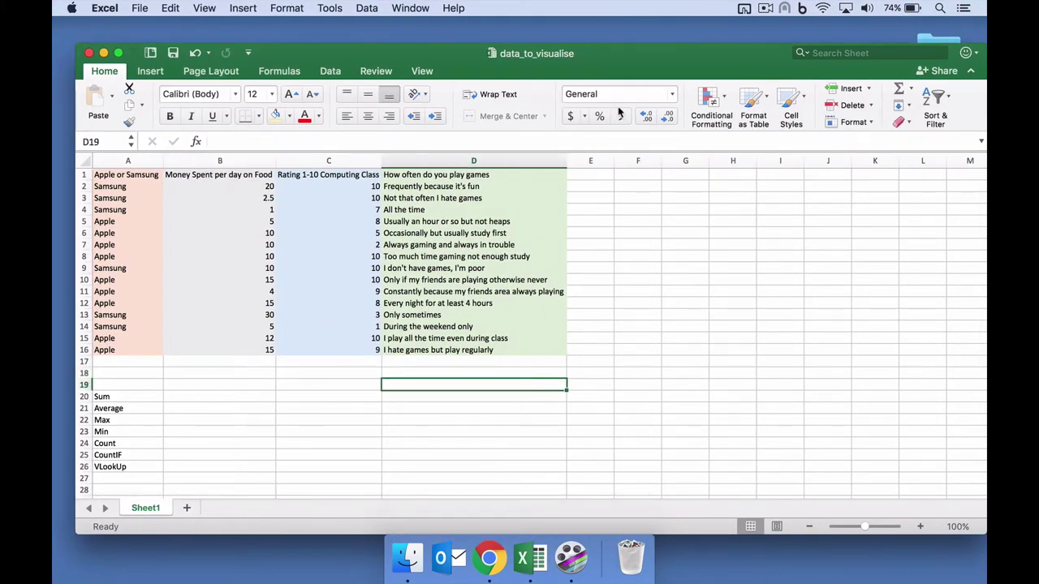
Maximise the data_to_visualise window and select cell F2 beside the survey data
double_click(638, 55)
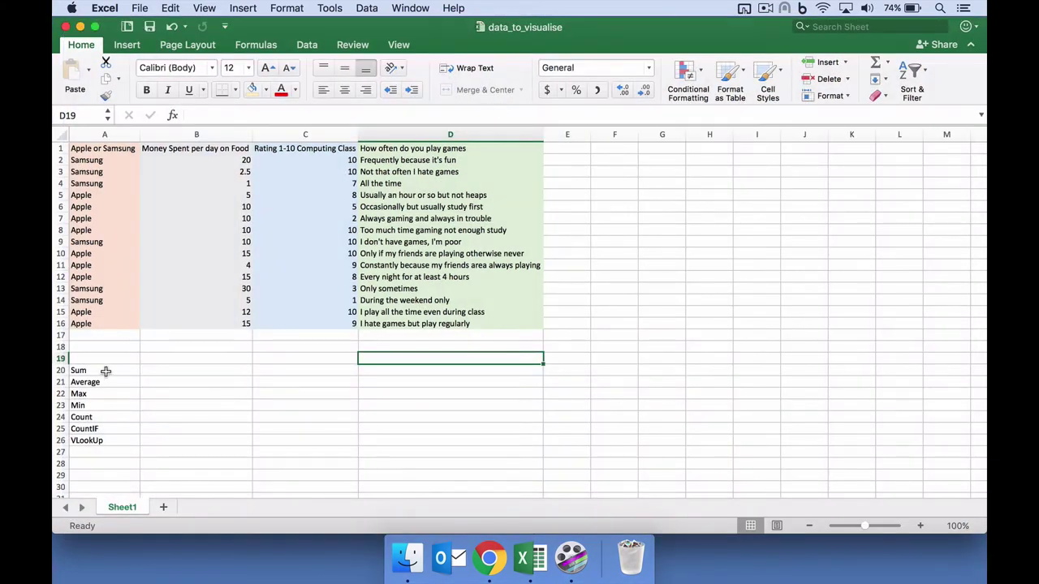
left_click_drag(106, 371, 108, 415)
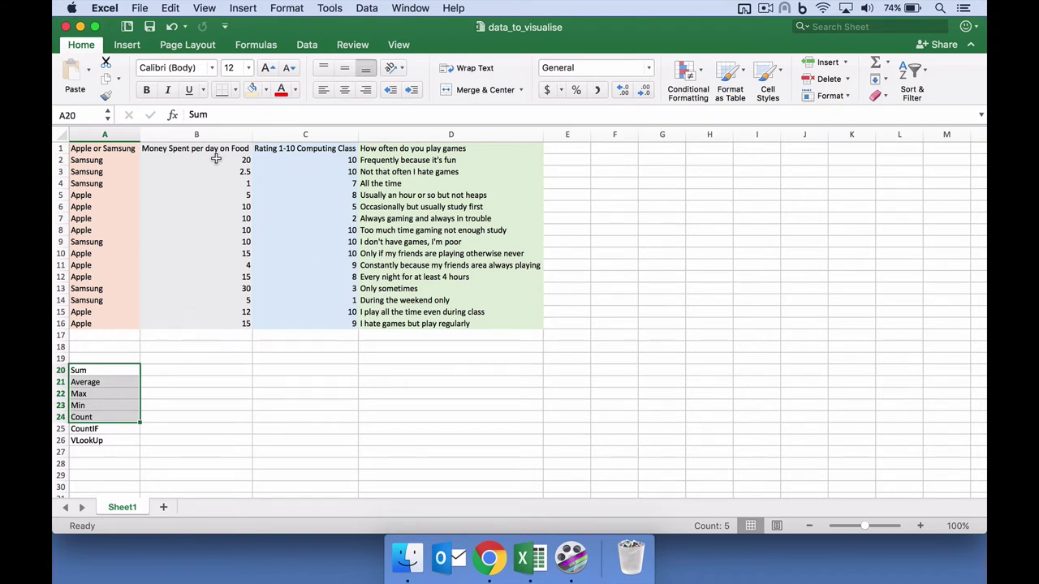
left_click(614, 159)
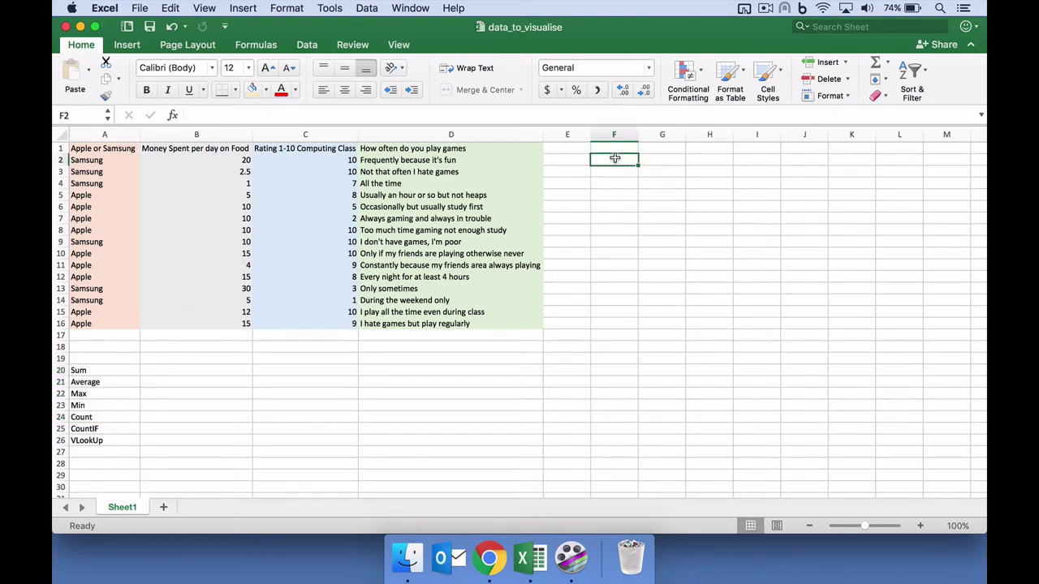
Enter the label Total in G2 and select the food spending values B2:B16
left_click(668, 161)
type("Total")
key("Return")
key("Up")
key("Right")
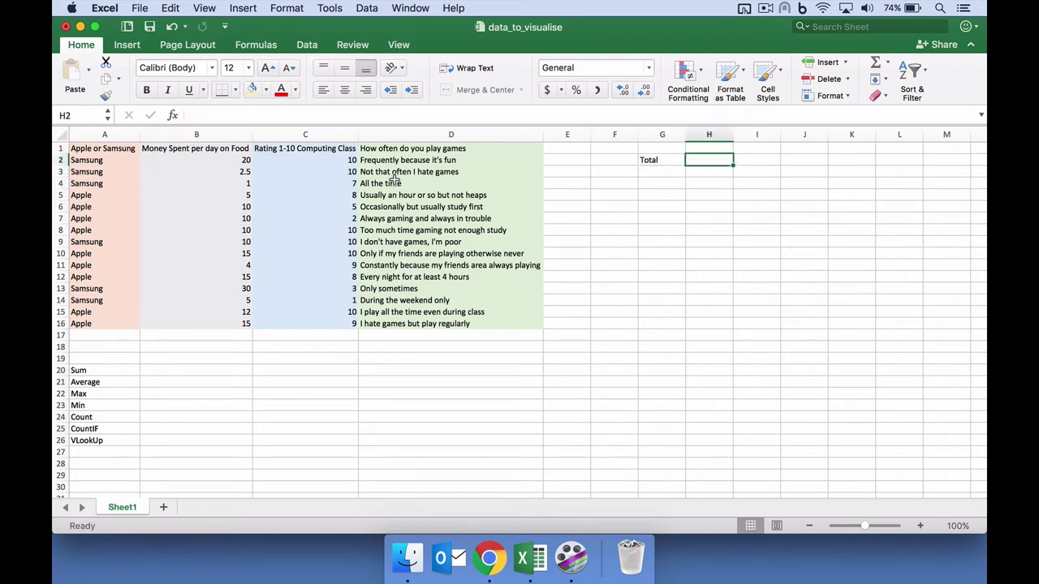
left_click(396, 181)
left_click_drag(234, 158, 236, 323)
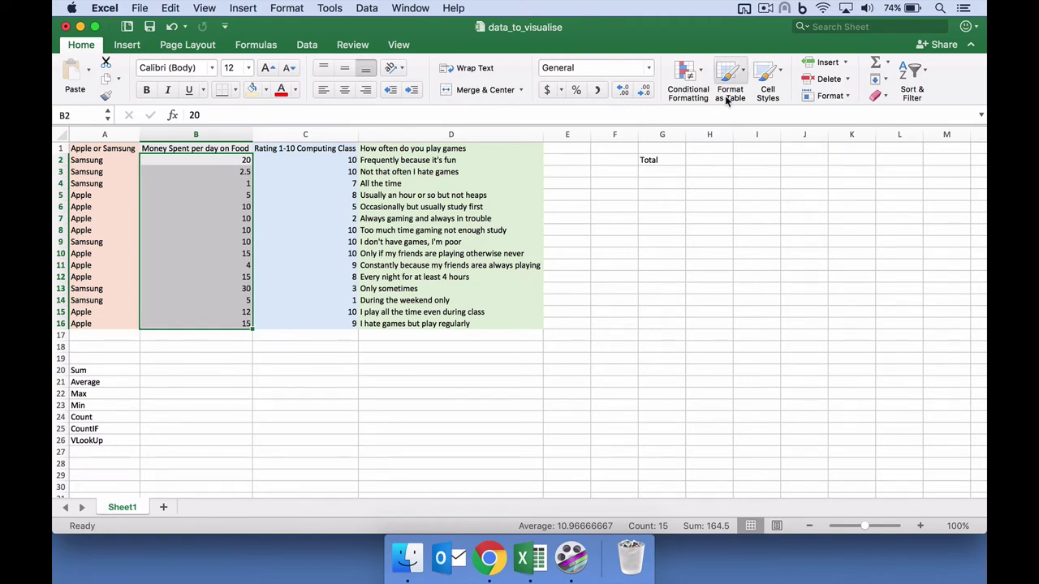
Enter =SUM(B2:B16) in H2, giving 164.5, and check the column B values
left_click(703, 162)
type("=sum(")
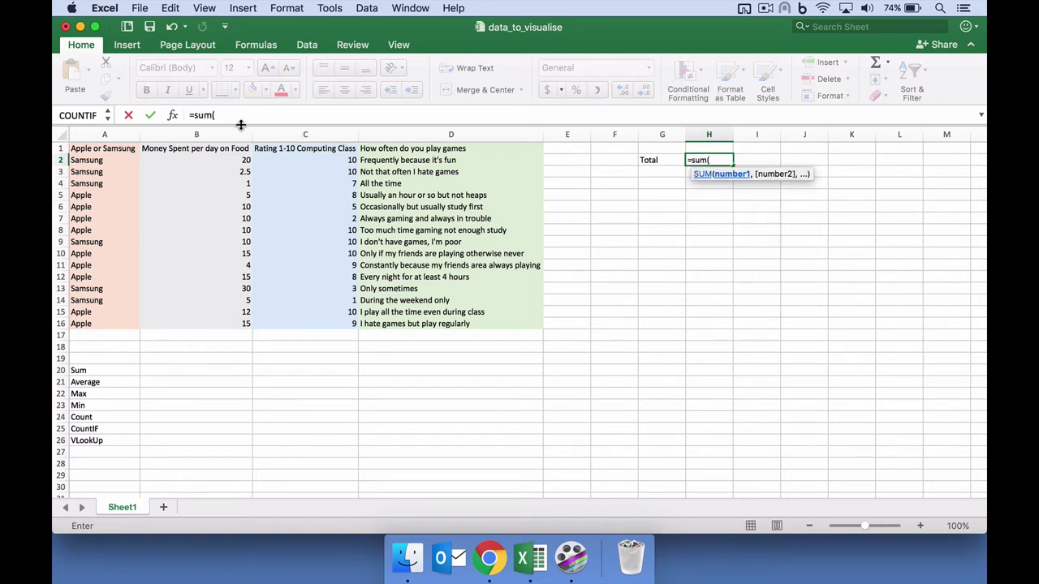
left_click_drag(205, 160, 209, 324)
key("Return")
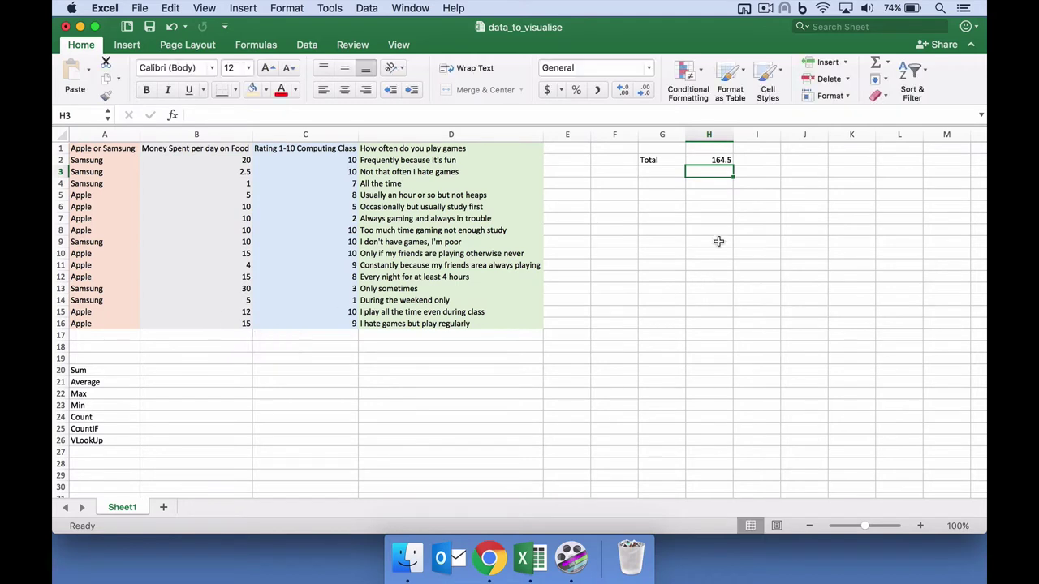
left_click(710, 160)
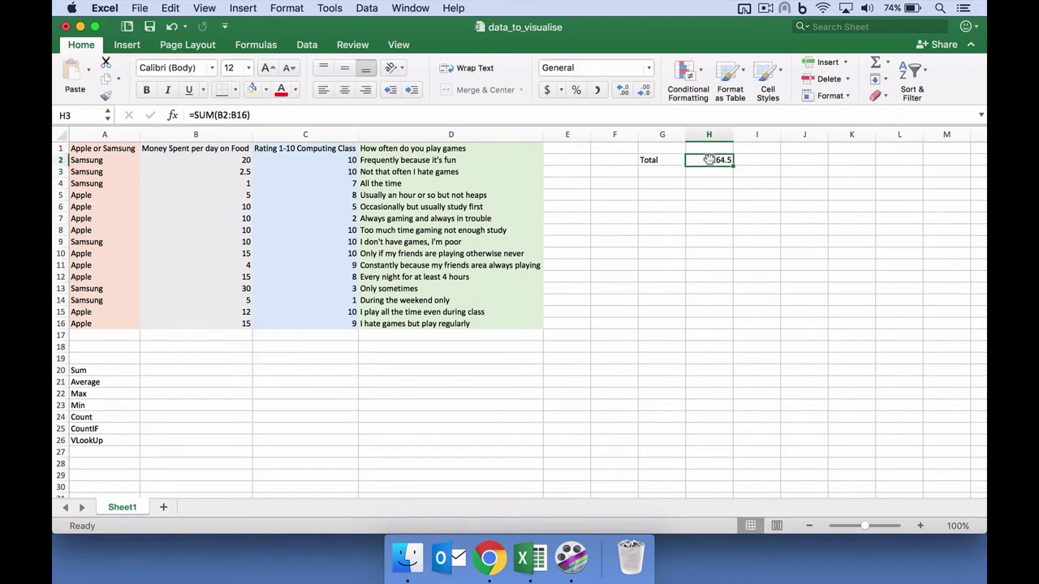
left_click(204, 157)
key("Down")
key("Down")
key("Down")
key("Down")
key("Down")
key("Down")
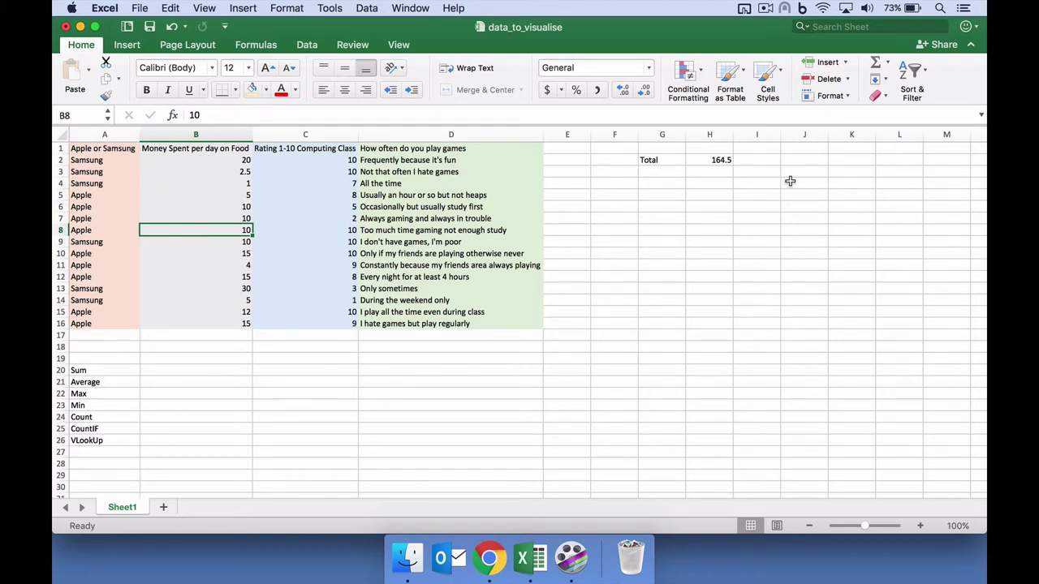
left_click(714, 171)
type("=")
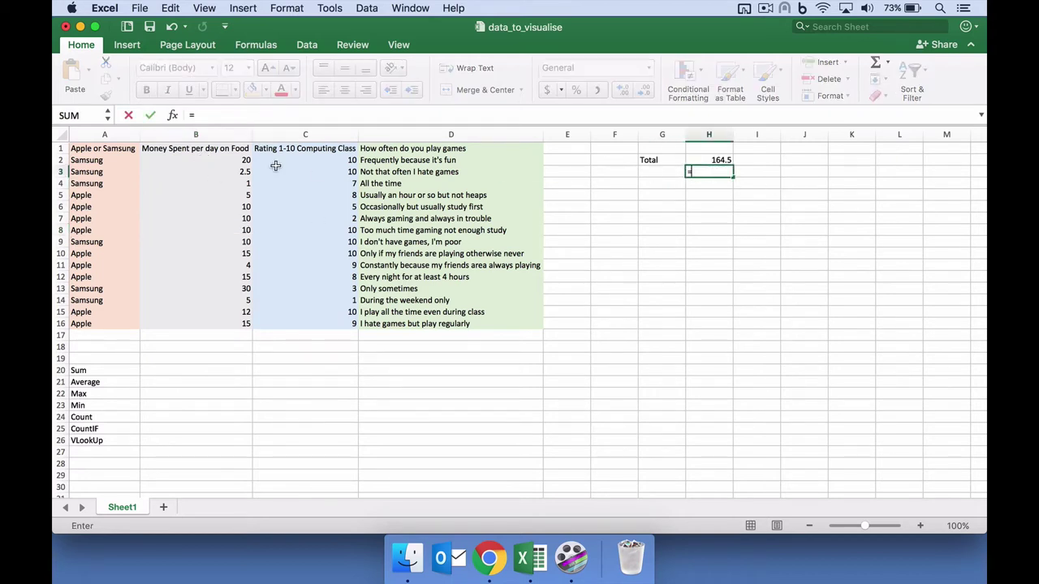
left_click(228, 160)
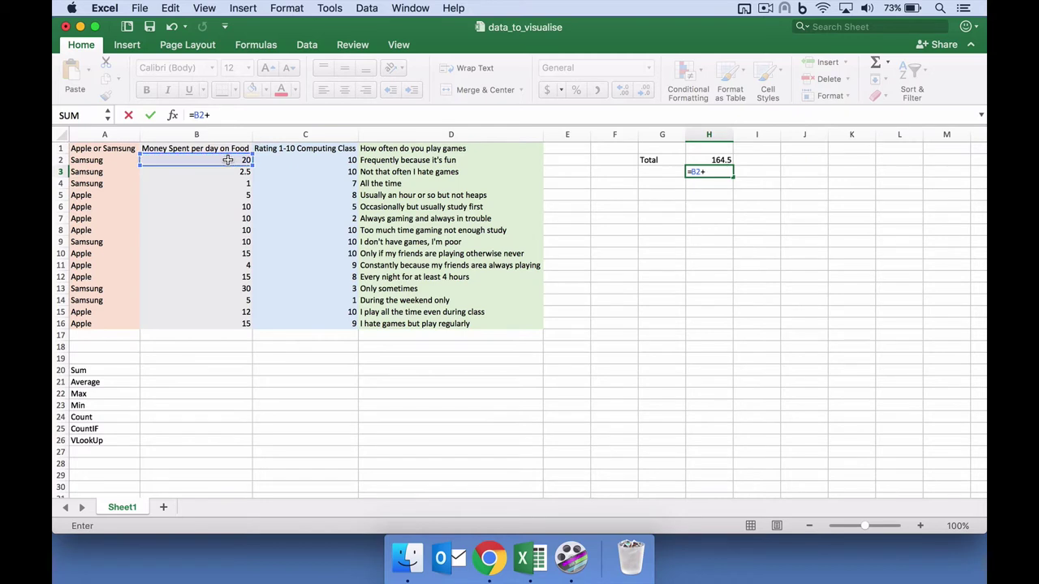
type("+")
left_click(218, 172)
type("+")
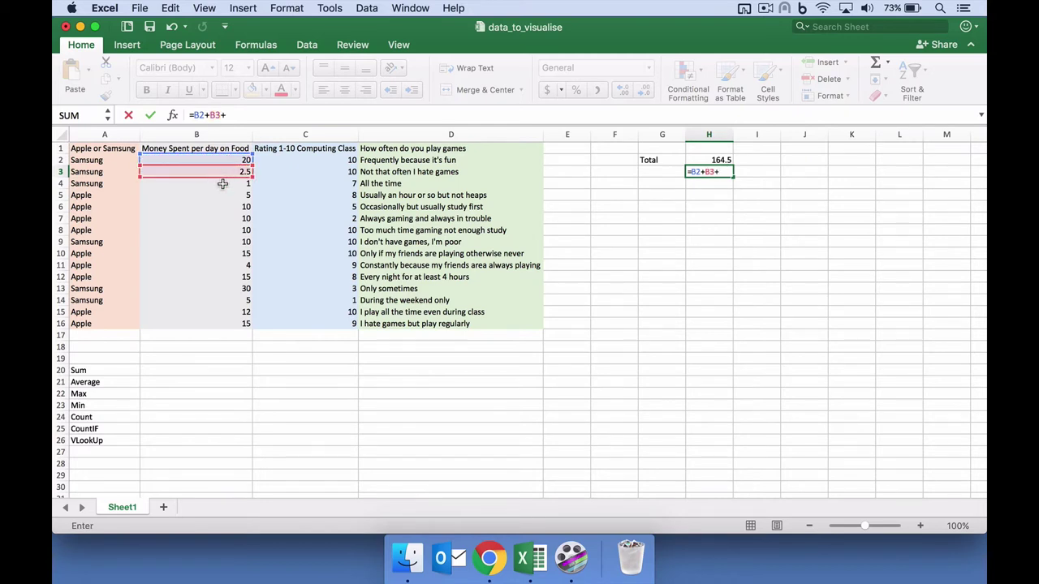
left_click(221, 184)
type("+")
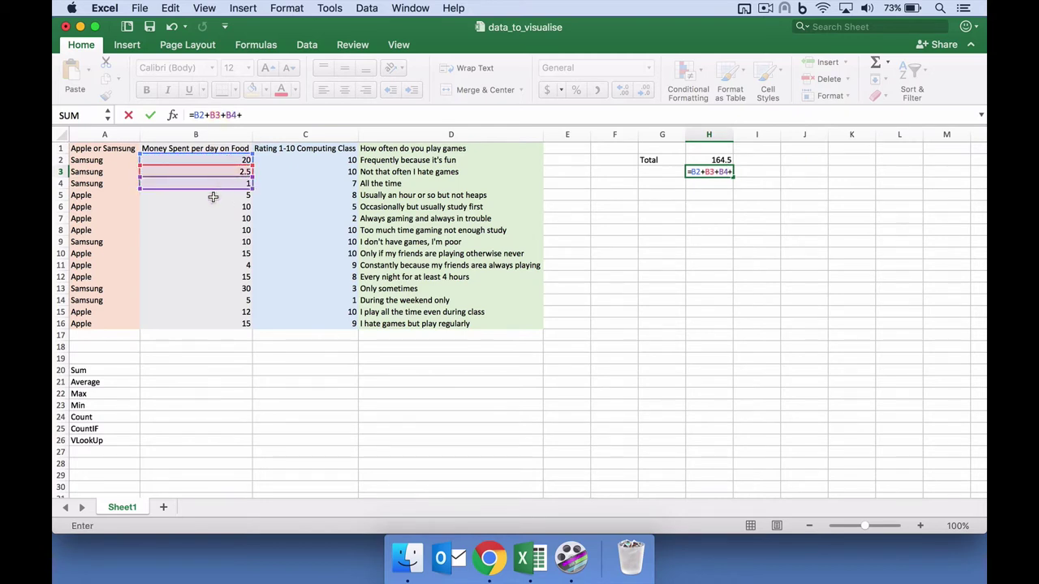
left_click(211, 198)
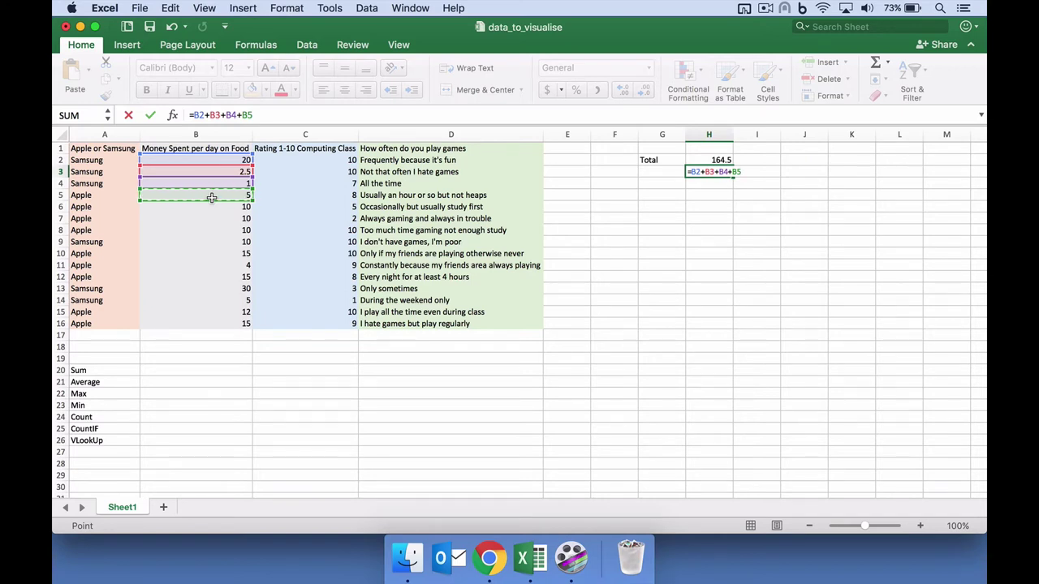
key("Return")
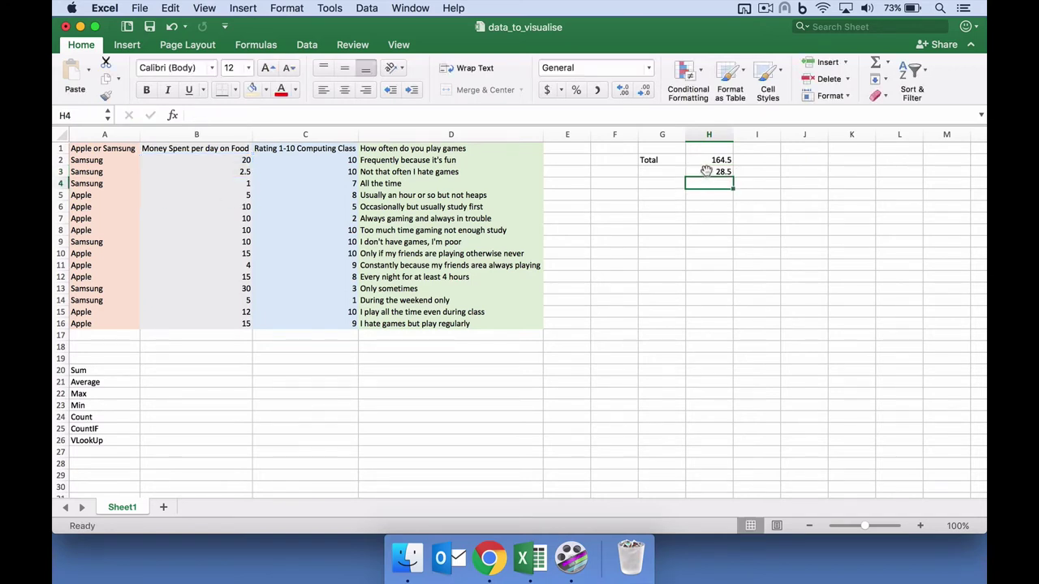
left_click(718, 171)
key("BackSpace")
left_click(719, 159)
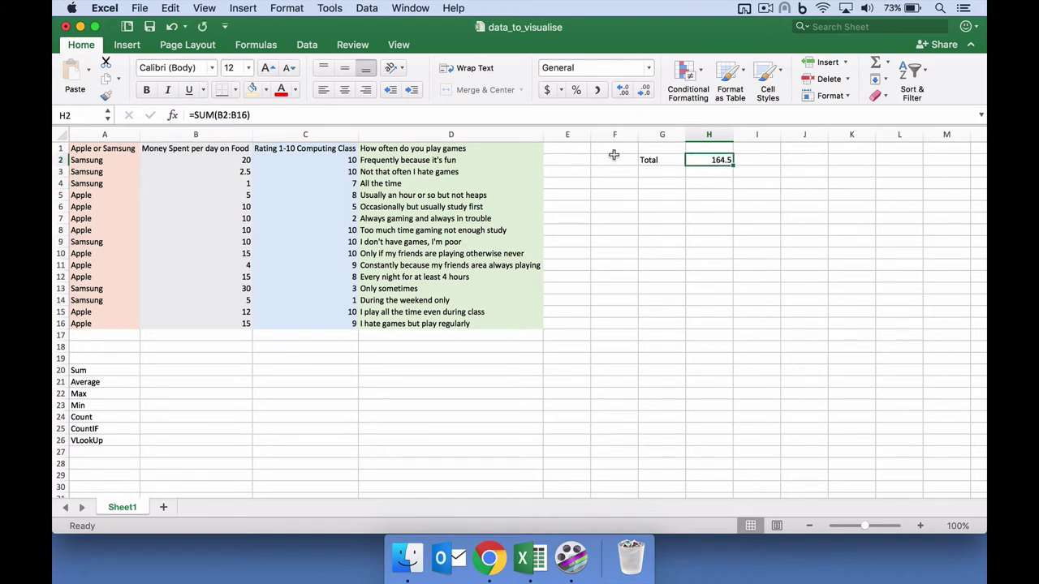
left_click_drag(218, 114, 244, 114)
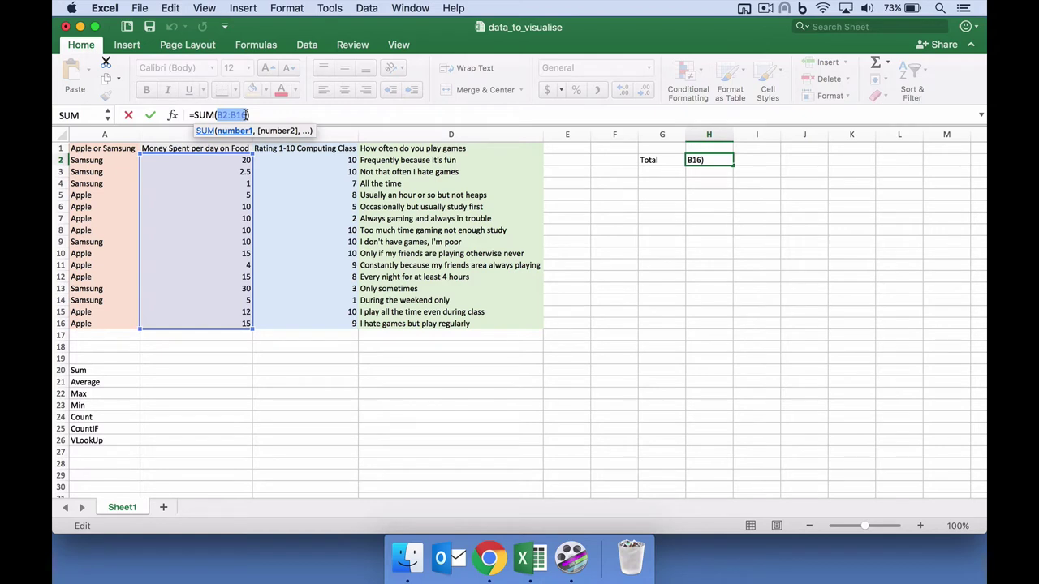
key("Escape")
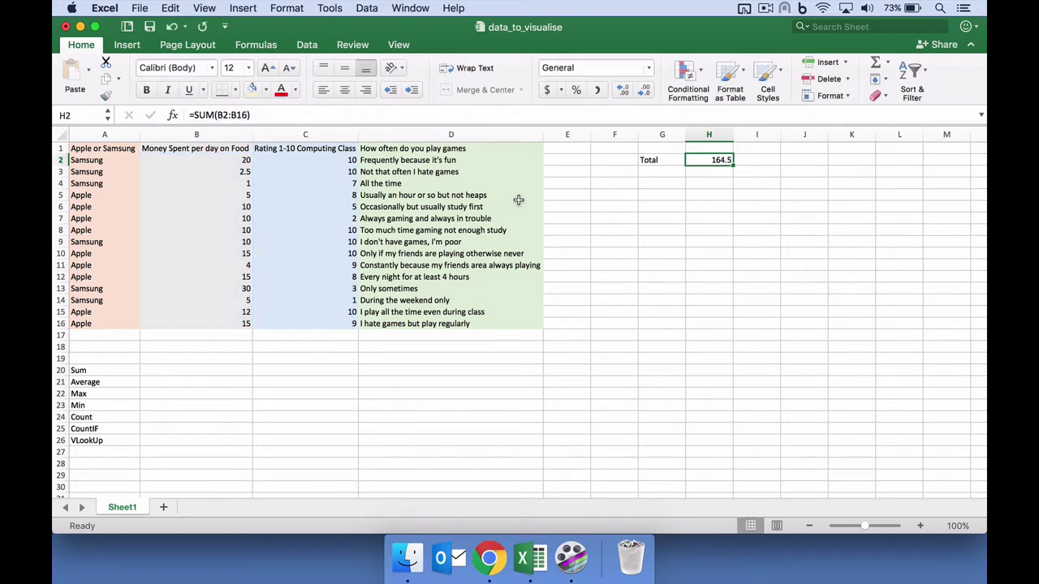
left_click(665, 169)
Label G3 Average and enter =AVERAGE(B2:B16) in H3, returning 10.9666667
type("Aver")
key("BackSpace")
key("Return")
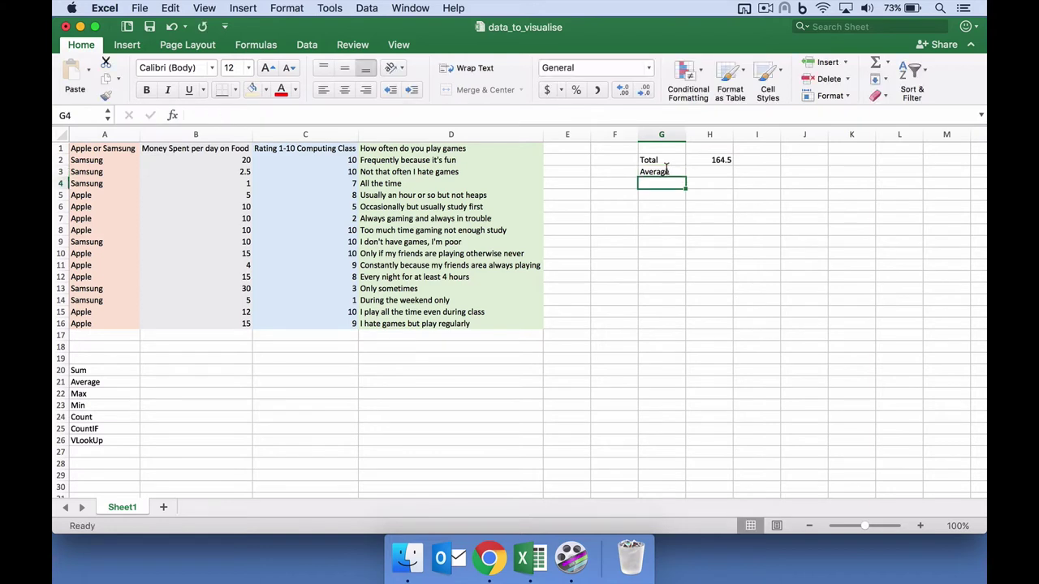
key("Up")
key("Right")
type("=average(")
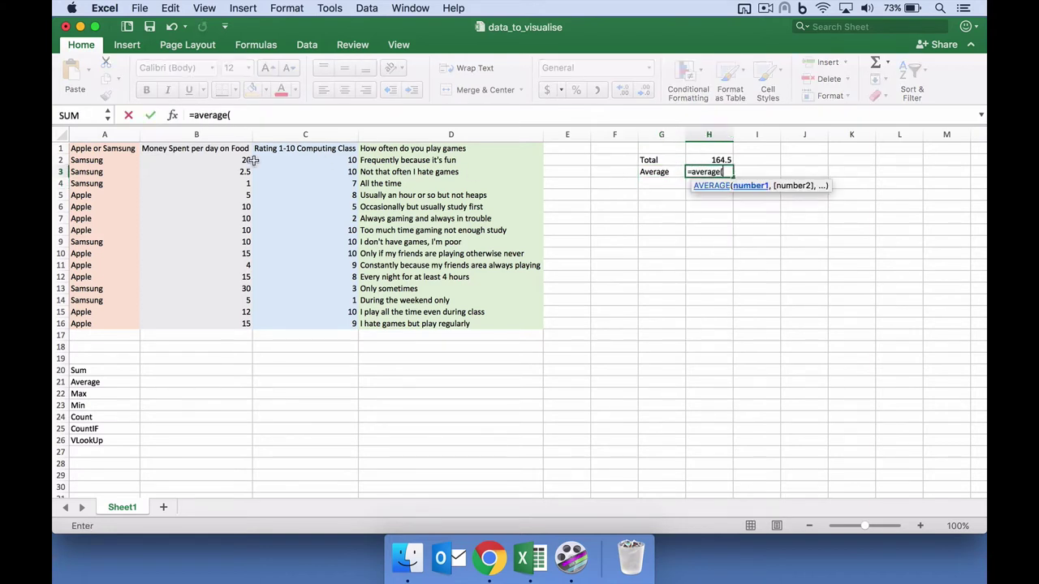
left_click_drag(251, 161, 234, 325)
key("Return")
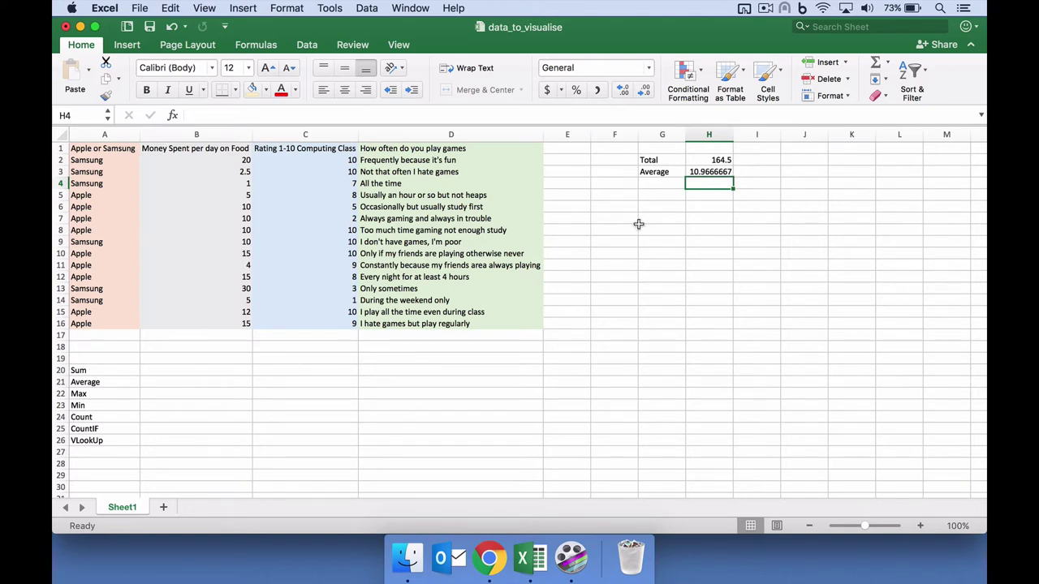
left_click(716, 171)
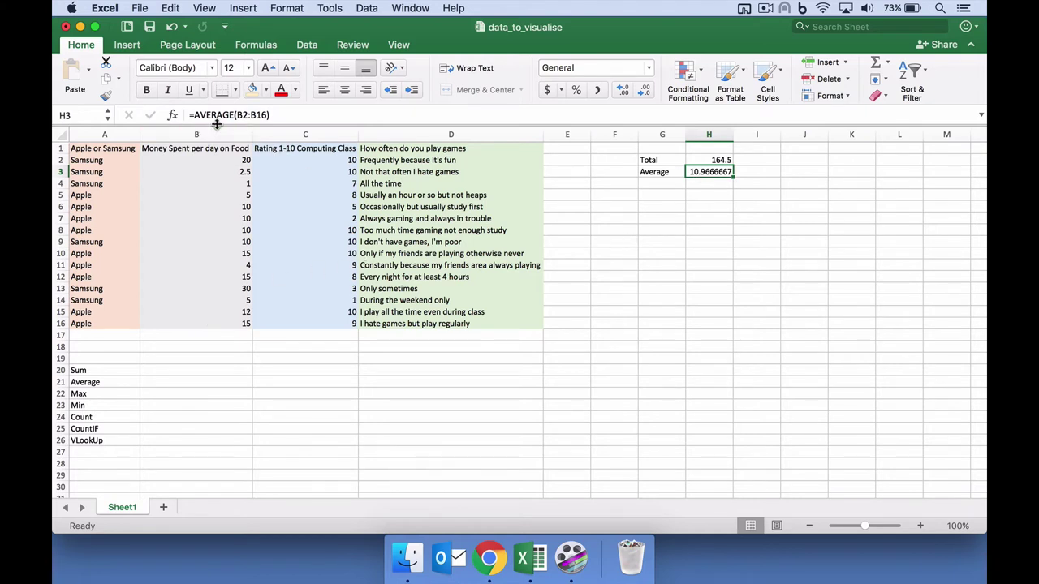
Enter the labels Max in G4 and Min in G5
left_click(675, 186)
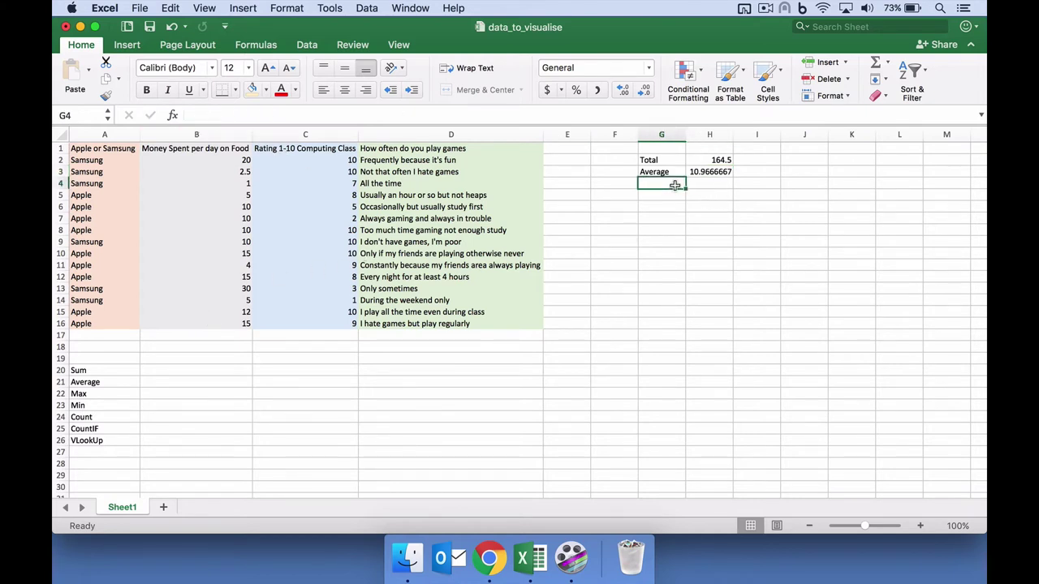
type("Max")
key("Return")
type("Min")
key("Return")
key("Up")
key("Up")
key("Right")
Enter =MAX(B2:B16) in H4 and =MIN(B2:B16) in H5, returning 30 and 1
type("=max(")
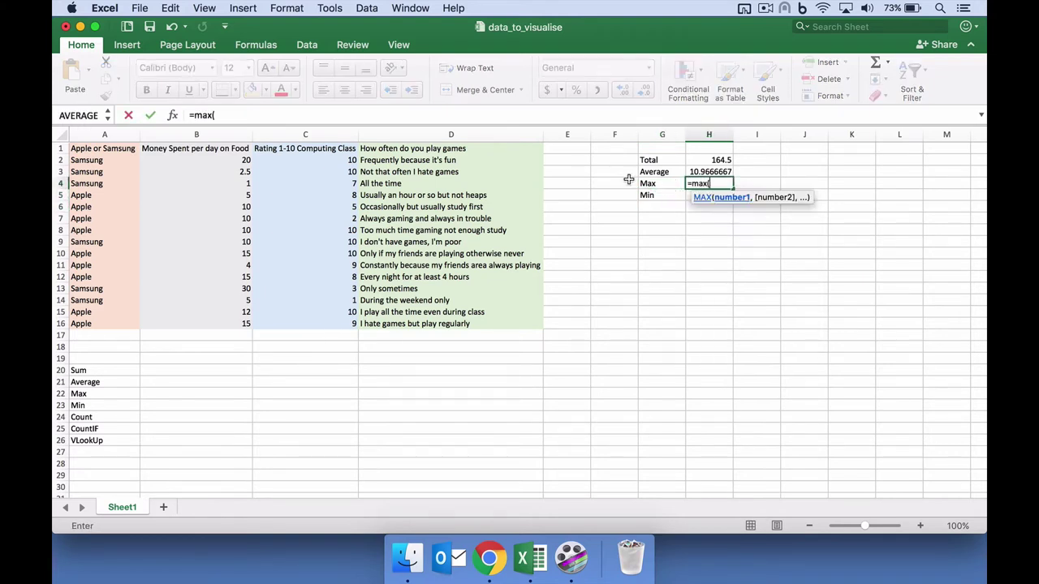
left_click_drag(235, 163, 225, 323)
key("Return")
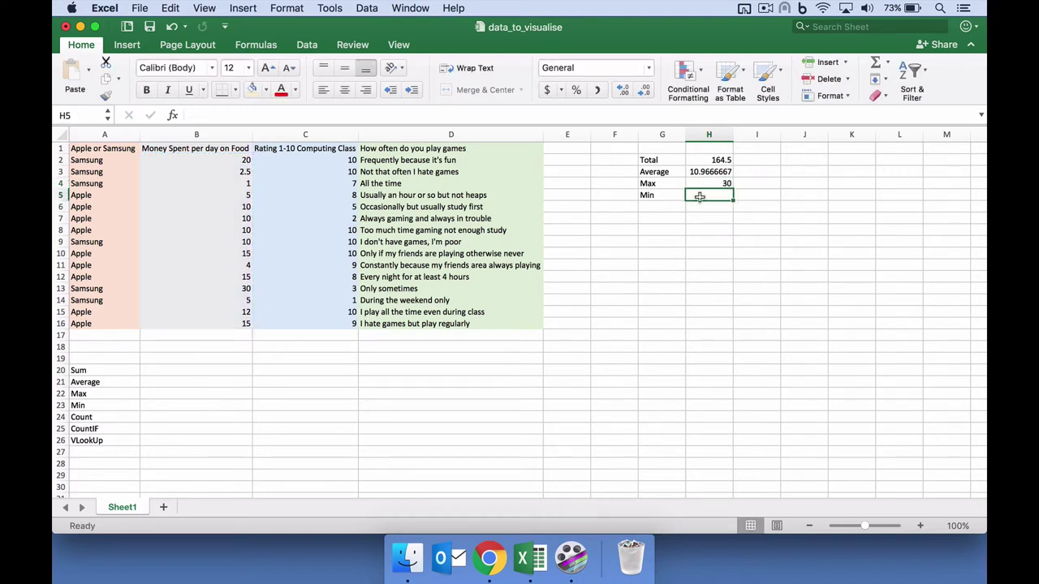
type("=min")
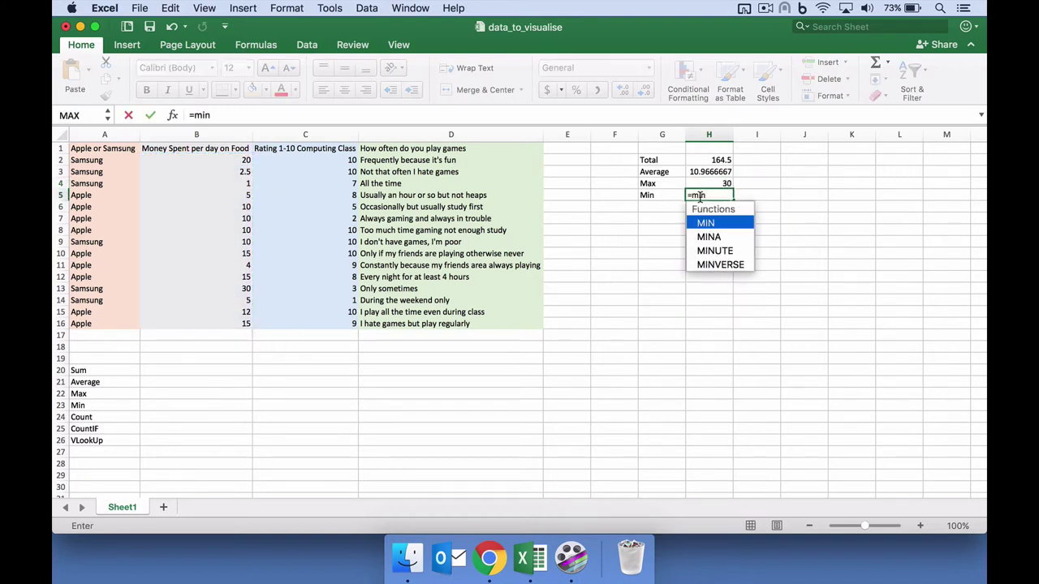
type("(")
left_click_drag(231, 161, 242, 325)
key("Return")
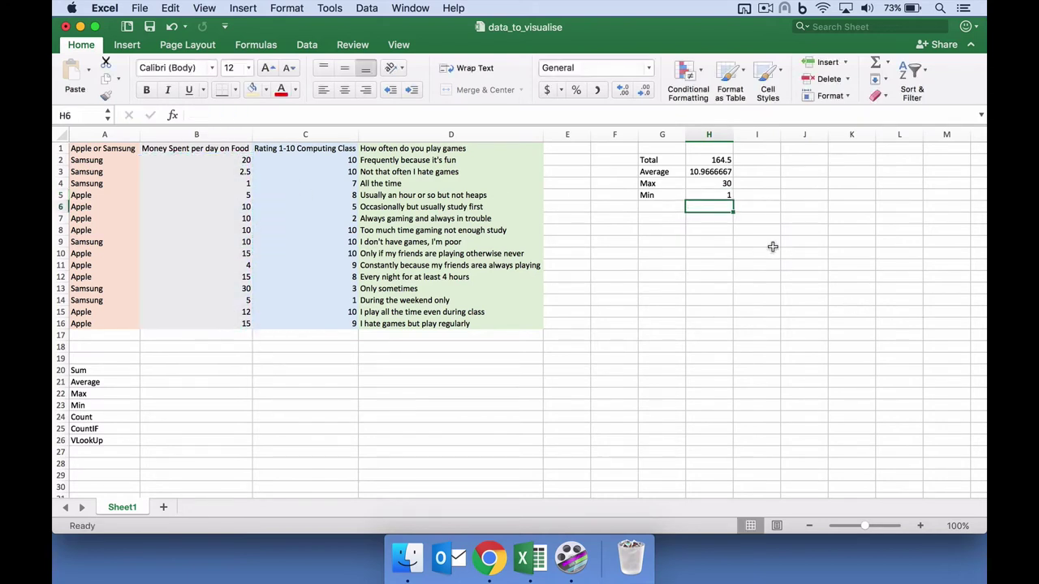
Verify the lowest (1) and highest (30) spending values and the MIN and MAX formulas
left_click(226, 183)
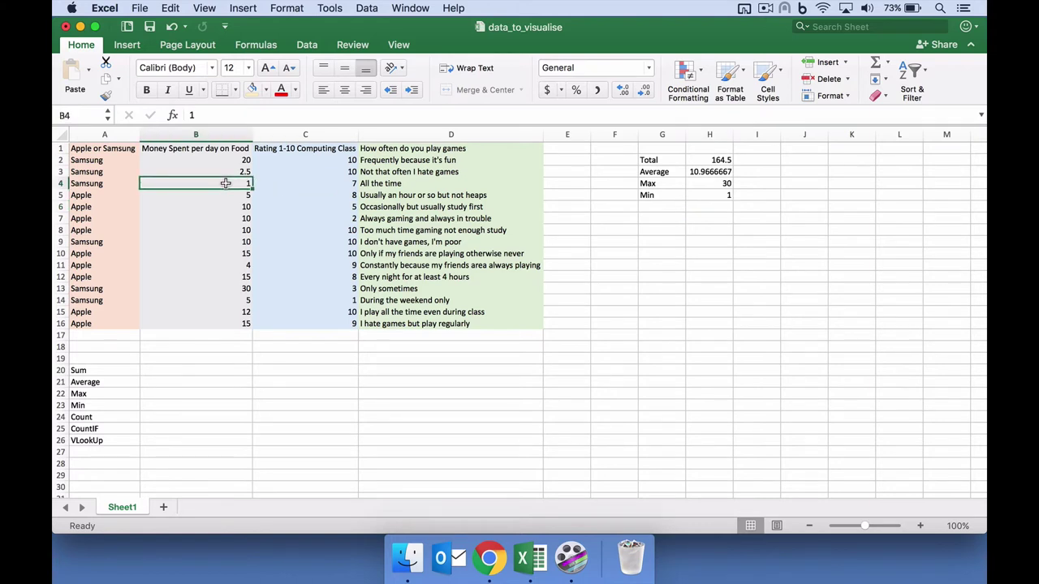
left_click(220, 288)
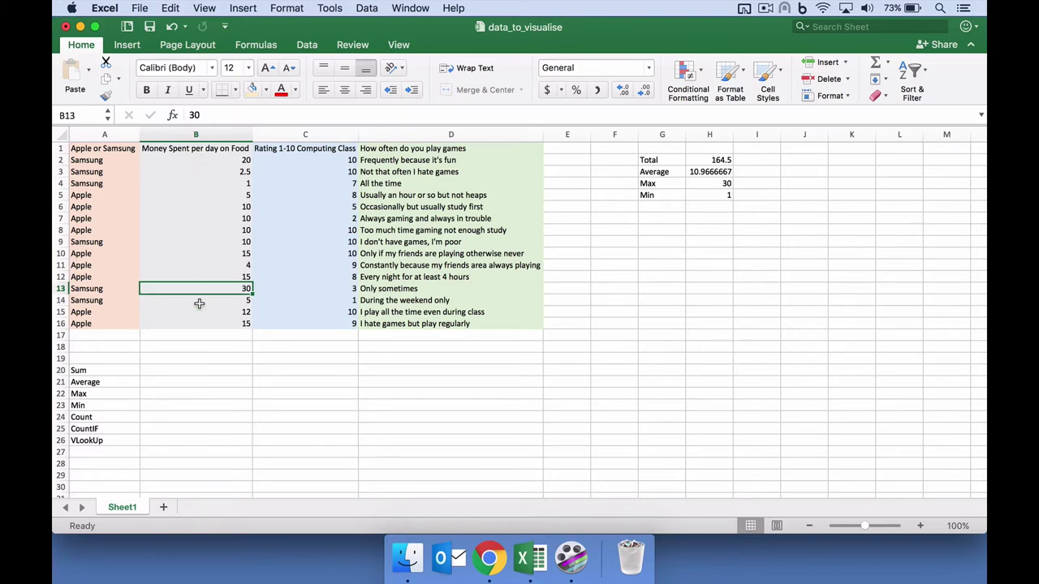
scroll(199, 302, "down", 20)
scroll(199, 304, "down", 20)
scroll(199, 304, "up", 20)
scroll(199, 304, "up", 20)
left_click(710, 195)
left_click(701, 183)
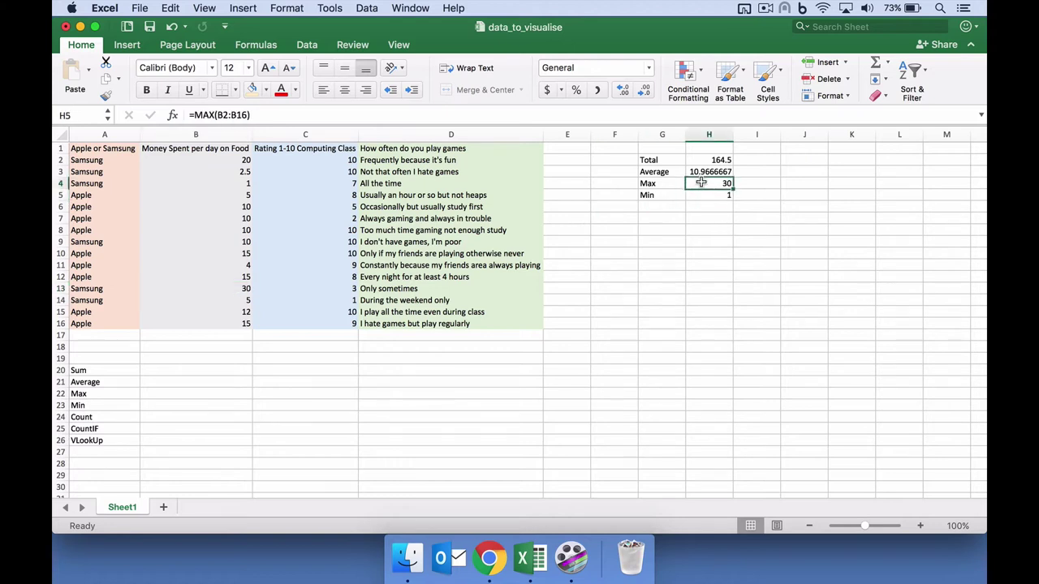
Add a count label in G6 and check the count of the B2:B16 values
left_click(698, 195)
left_click(662, 206)
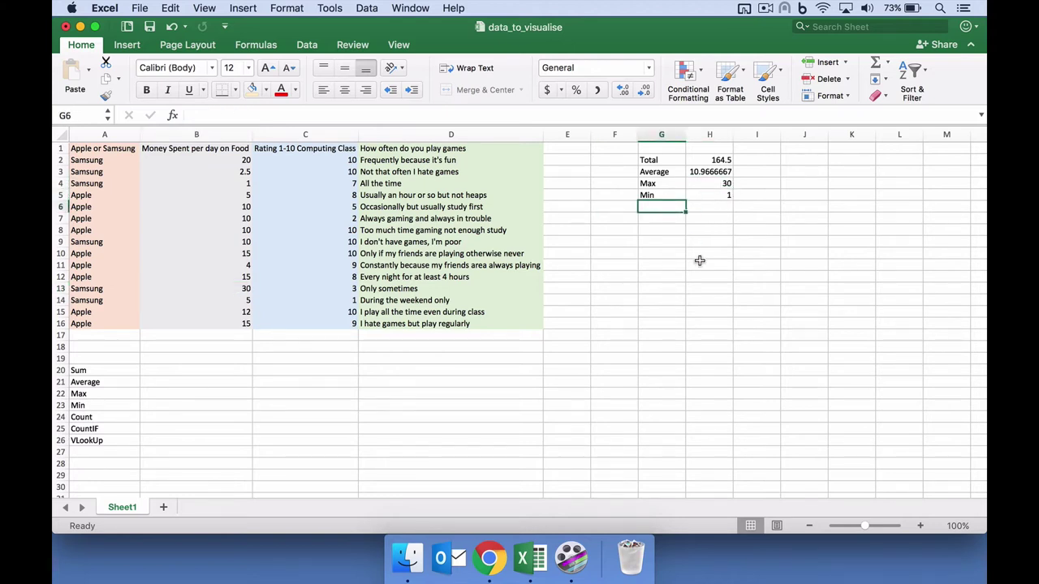
type("count(")
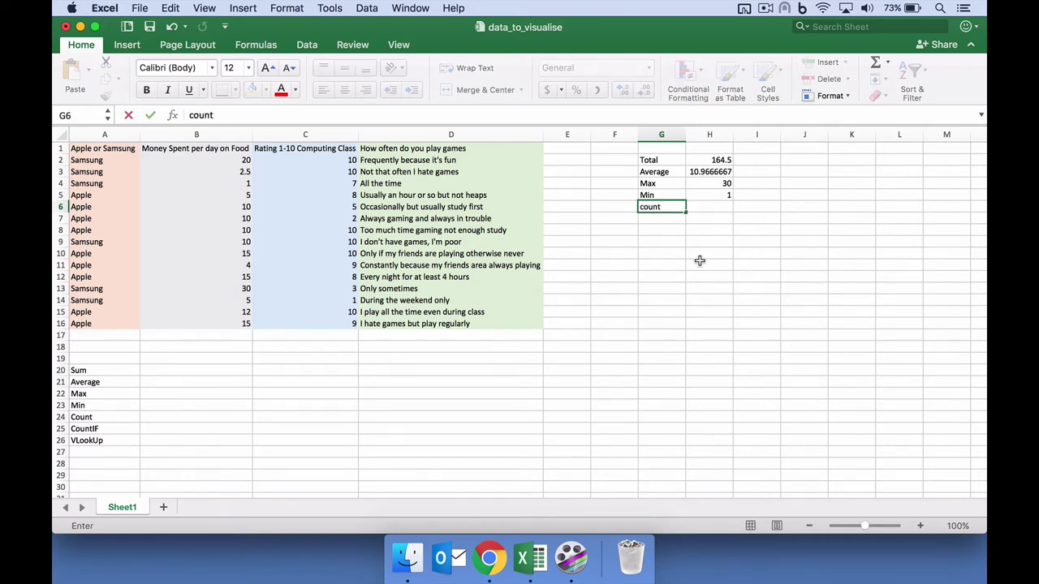
key("Tab")
key("Up")
key("Down")
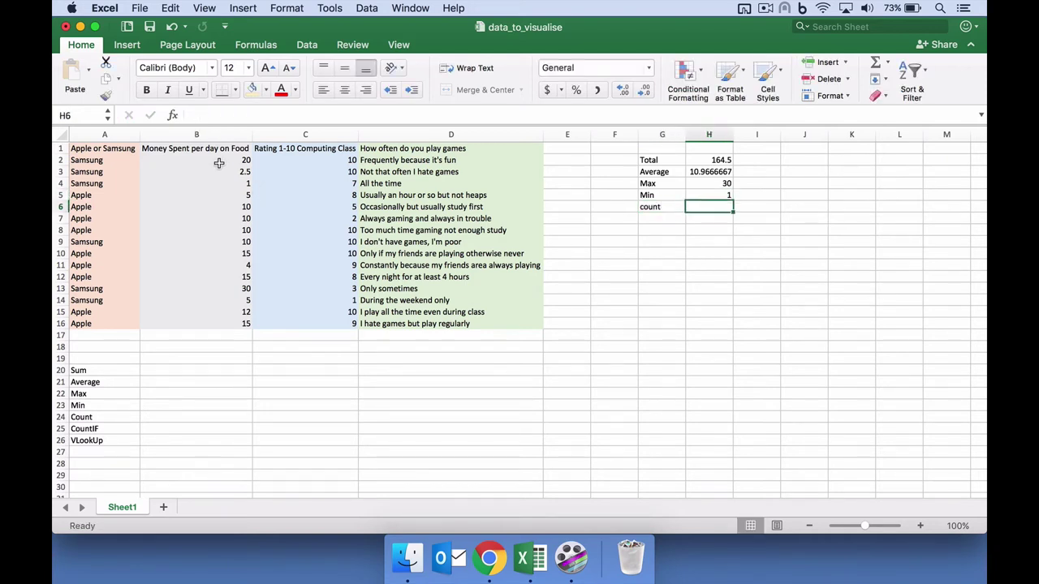
left_click_drag(219, 162, 209, 323)
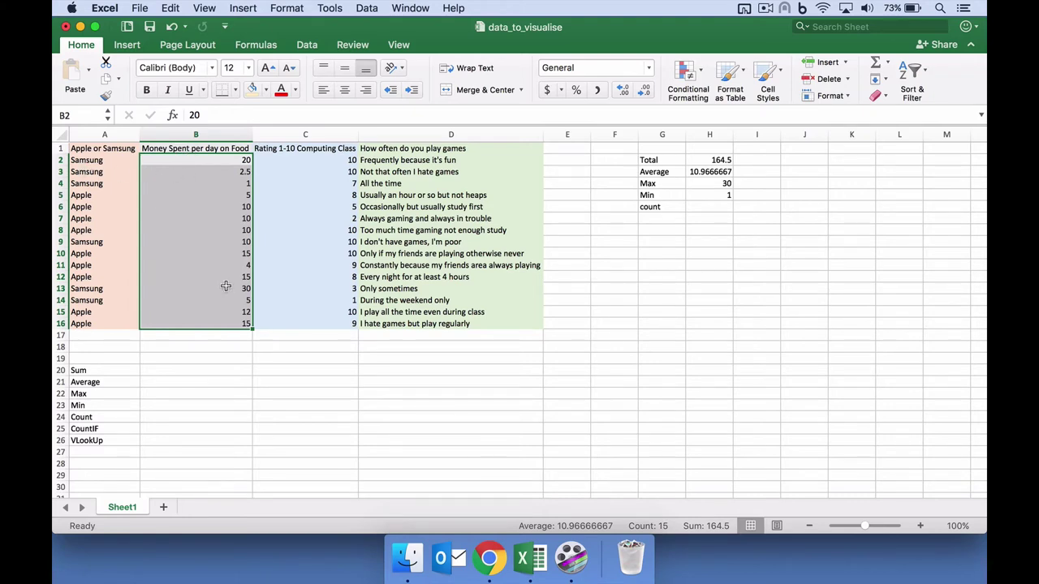
scroll(231, 298, "down", 20)
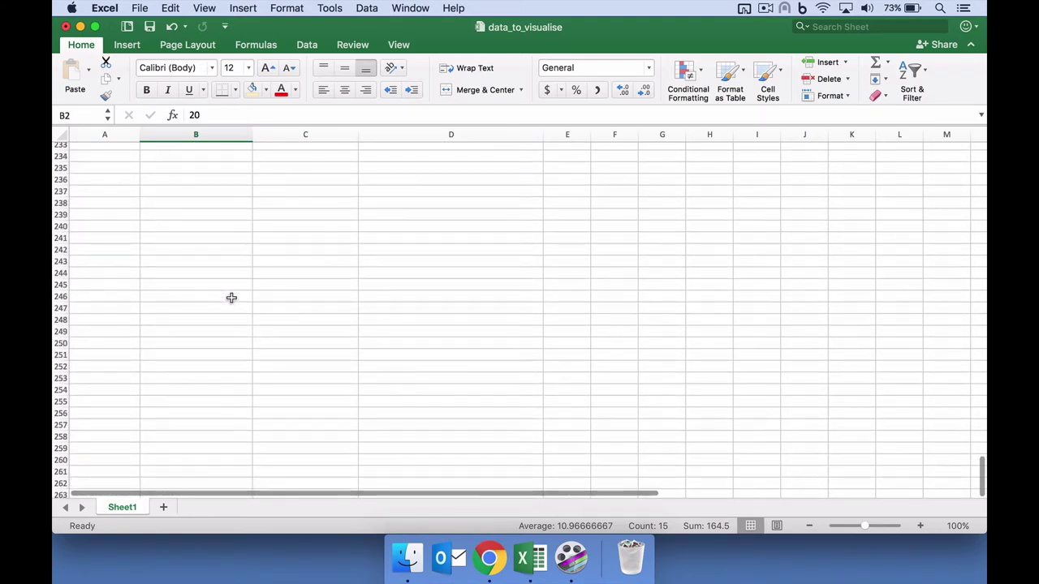
scroll(232, 298, "up", 20)
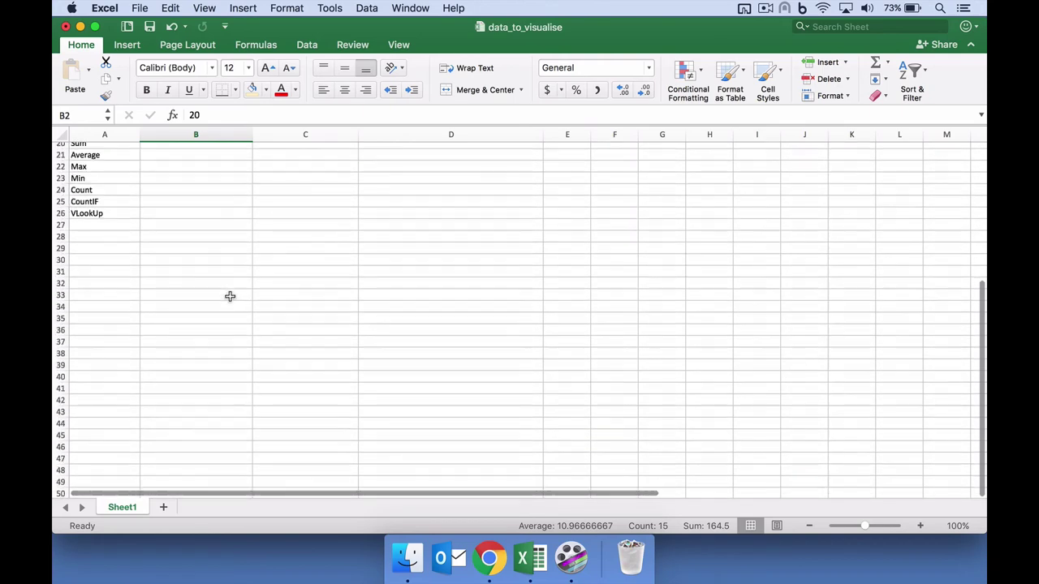
scroll(204, 278, "up", 3)
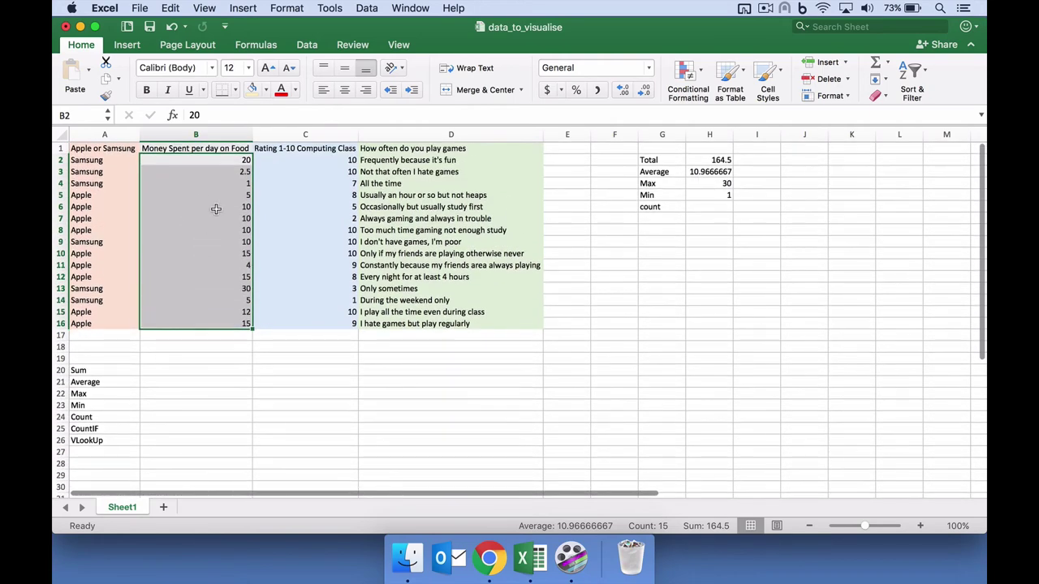
left_click(185, 171)
Enter =COUNT(B2:B16) in H6, returning 15
left_click(710, 207)
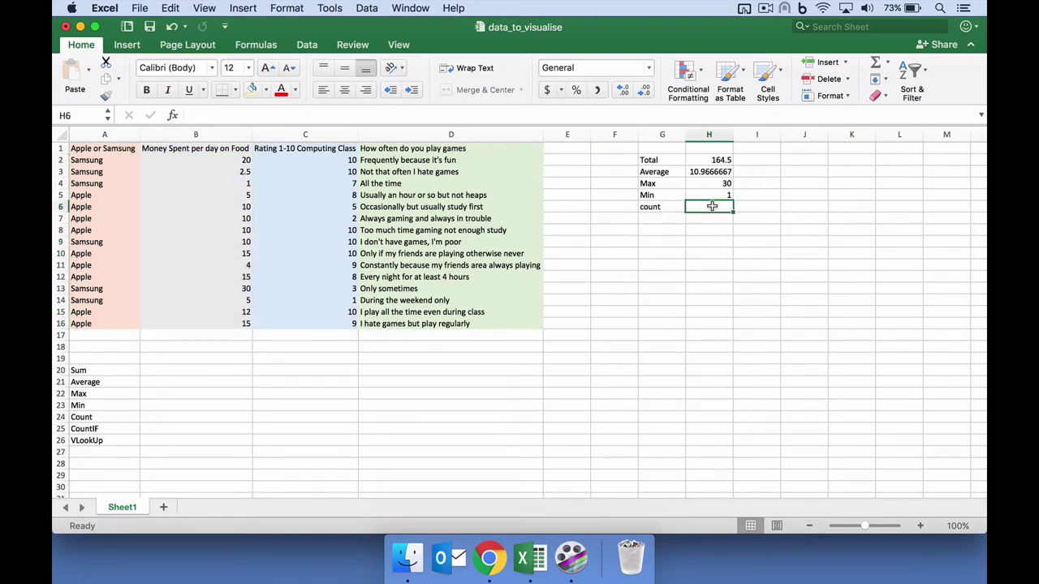
type("=count(")
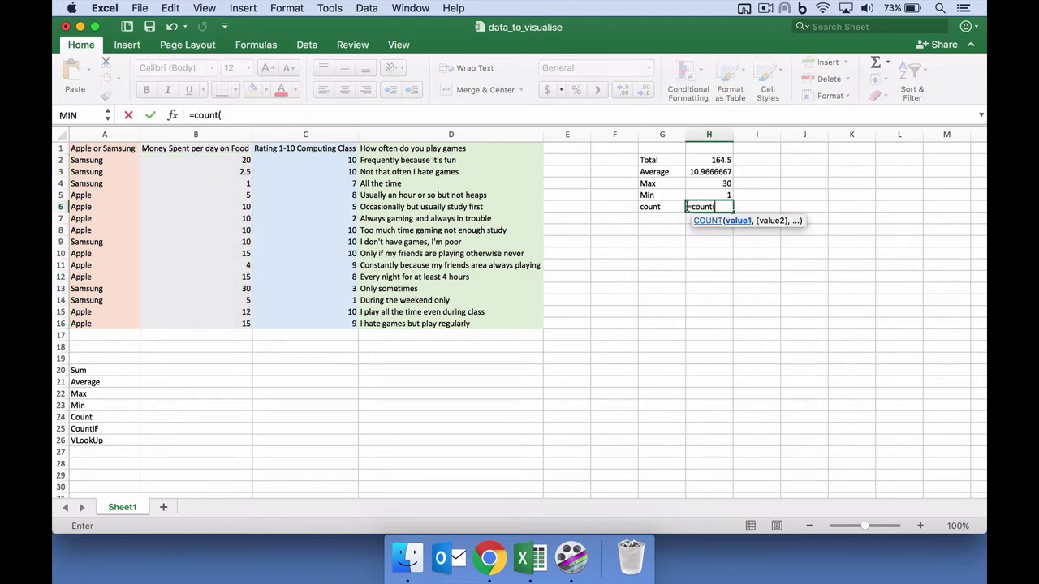
left_click_drag(196, 164, 201, 325)
key("Return")
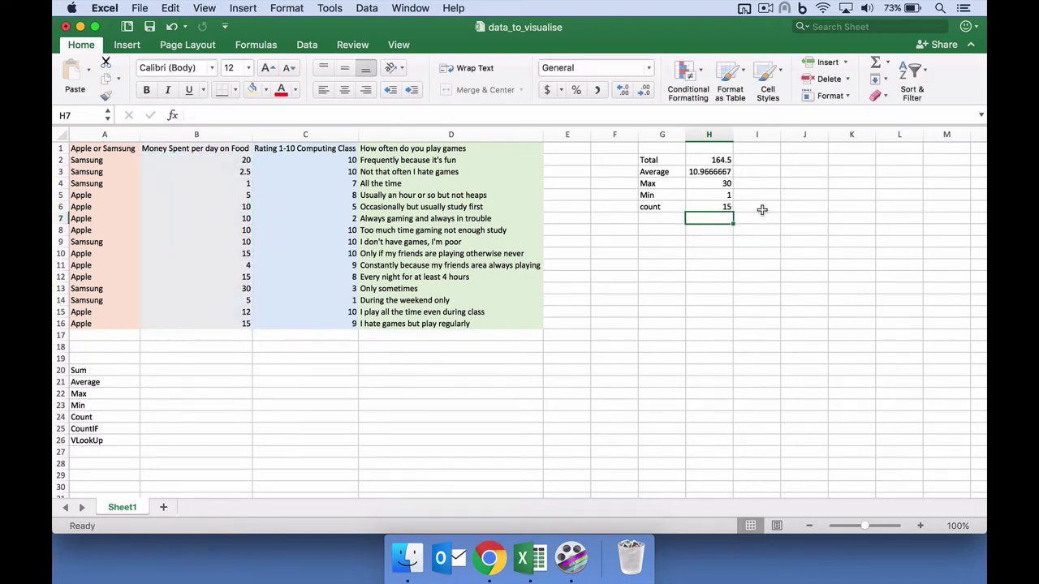
left_click(740, 207)
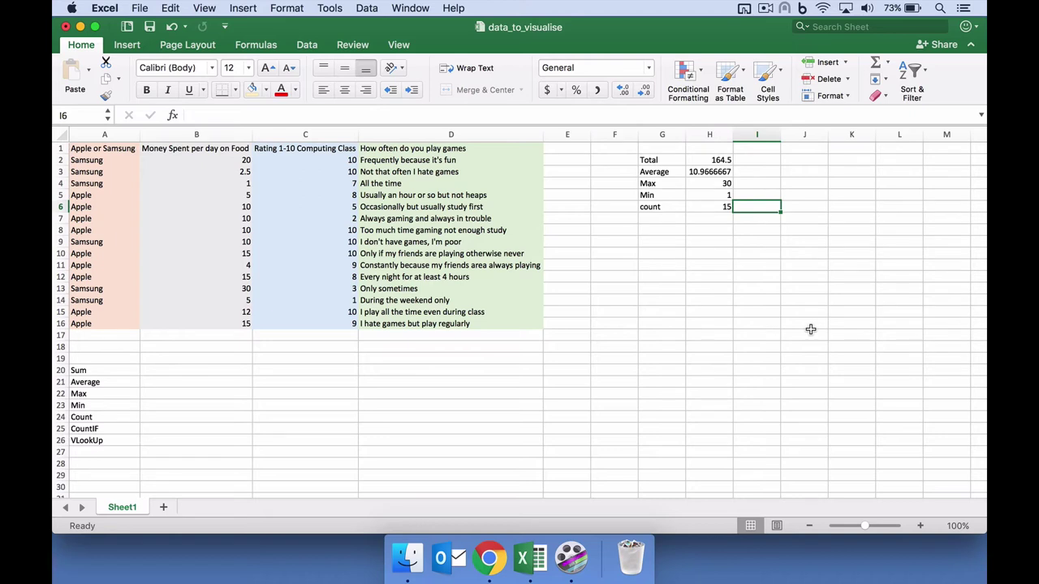
Insert a clustered column chart of Total through Min (G2:H5) and move it upper right
left_click_drag(662, 160, 699, 210)
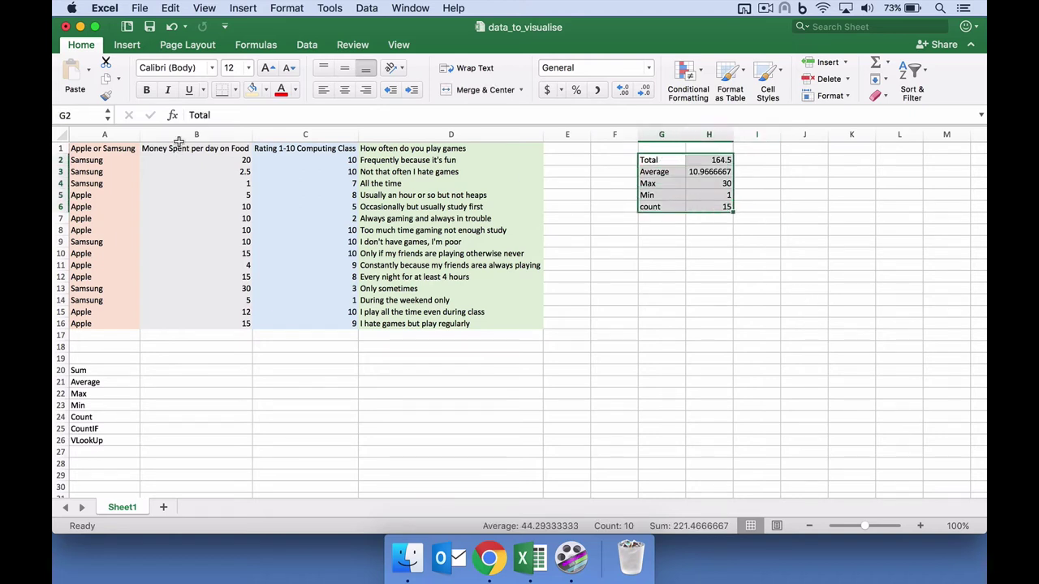
left_click(605, 274)
left_click_drag(656, 161, 700, 195)
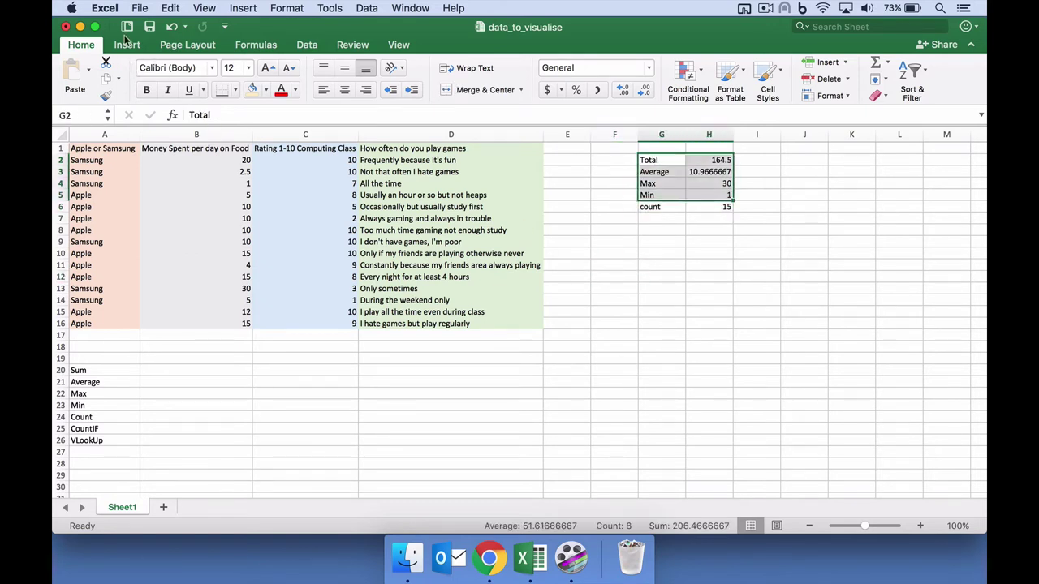
left_click(126, 44)
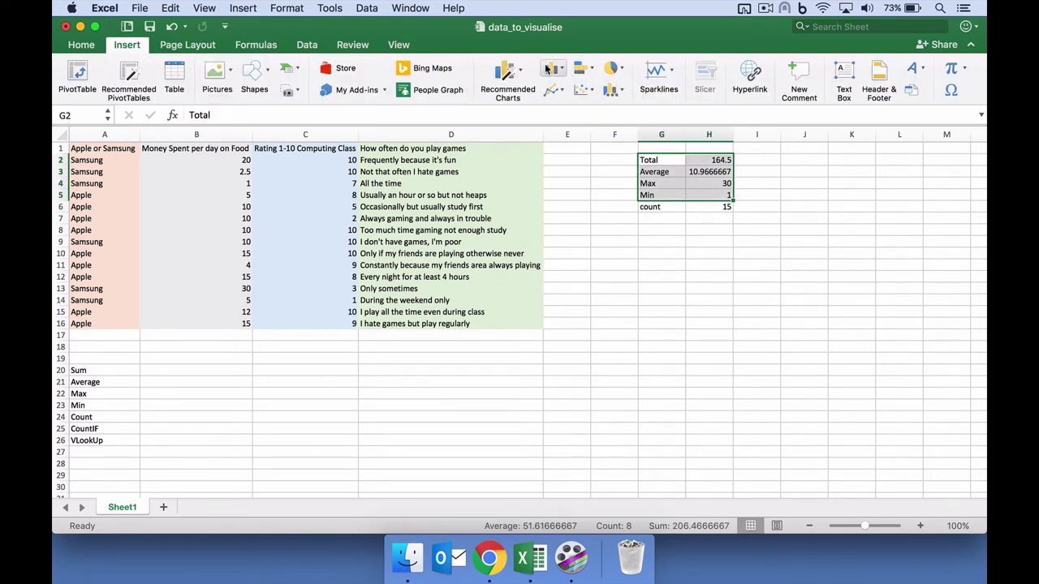
left_click(551, 71)
left_click(589, 134)
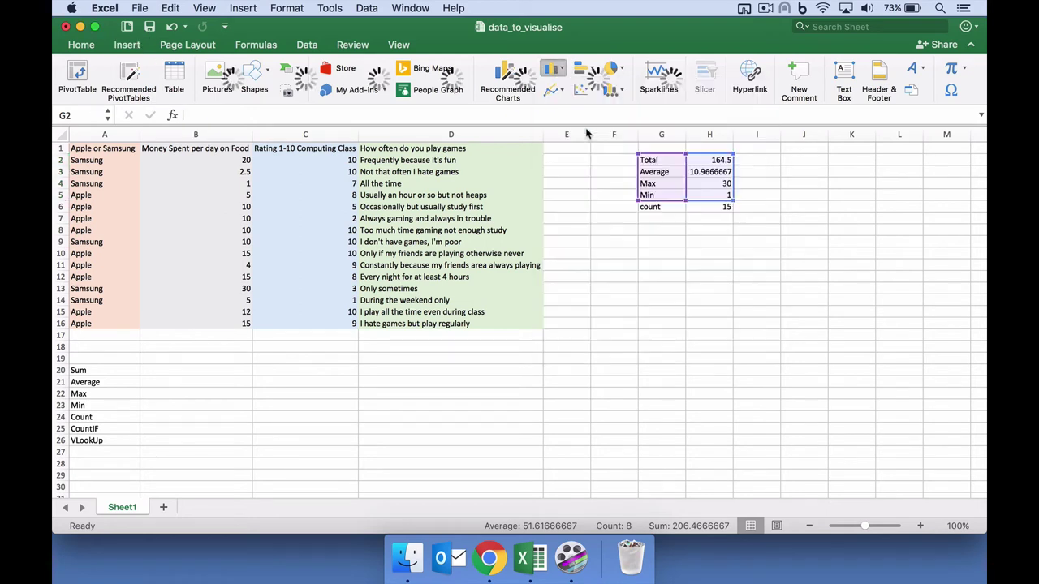
left_click_drag(582, 259, 915, 163)
scroll(872, 356, "right", 5)
Retitle the chart 'Money Spent on Food per day (15)'
double_click(504, 161)
left_click_drag(498, 165, 537, 161)
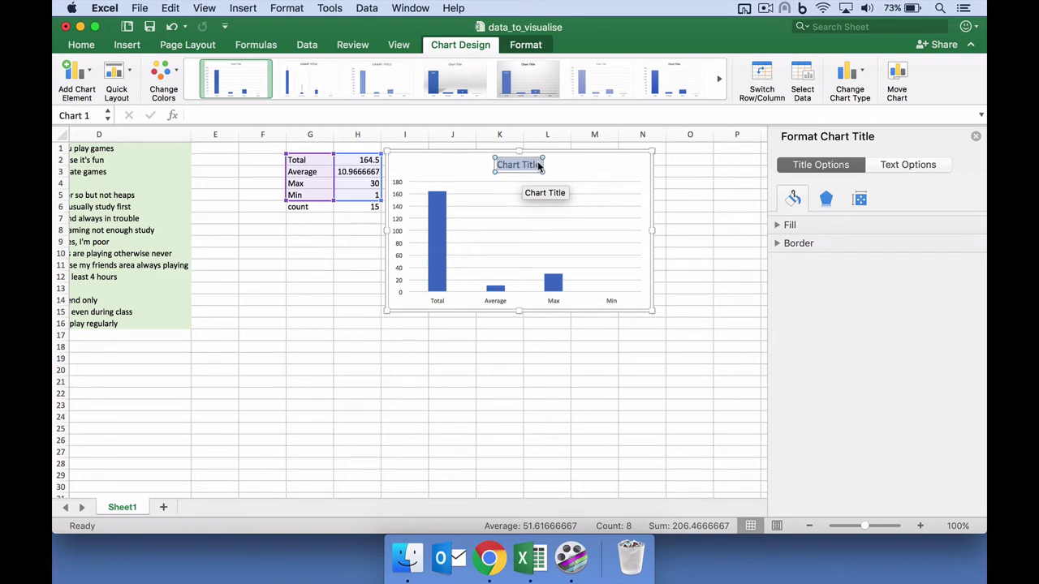
type("Money Spent on Food")
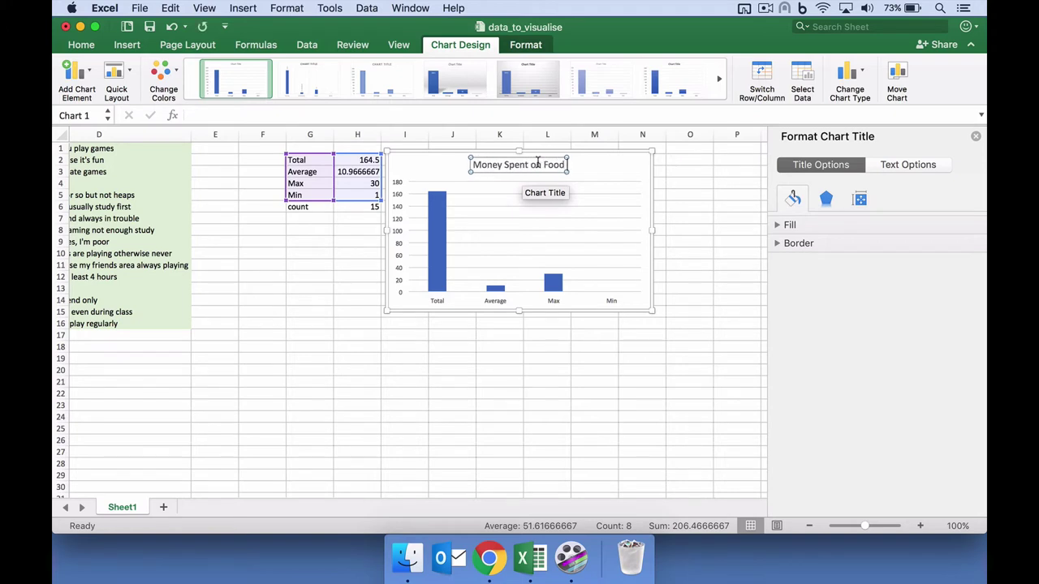
type(" per day (15)")
key("Return")
left_click(449, 378)
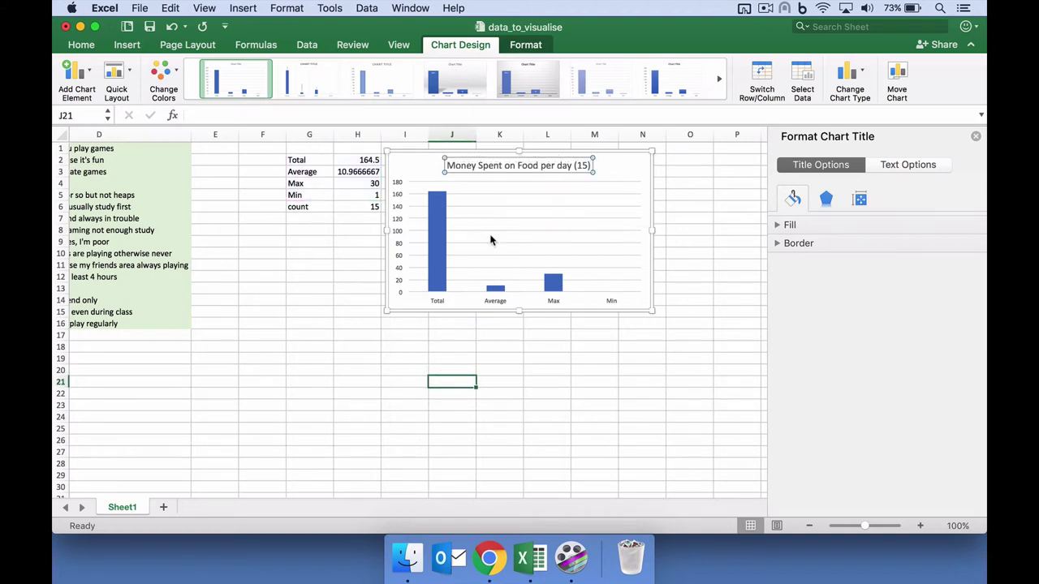
scroll(490, 237, "left", 3)
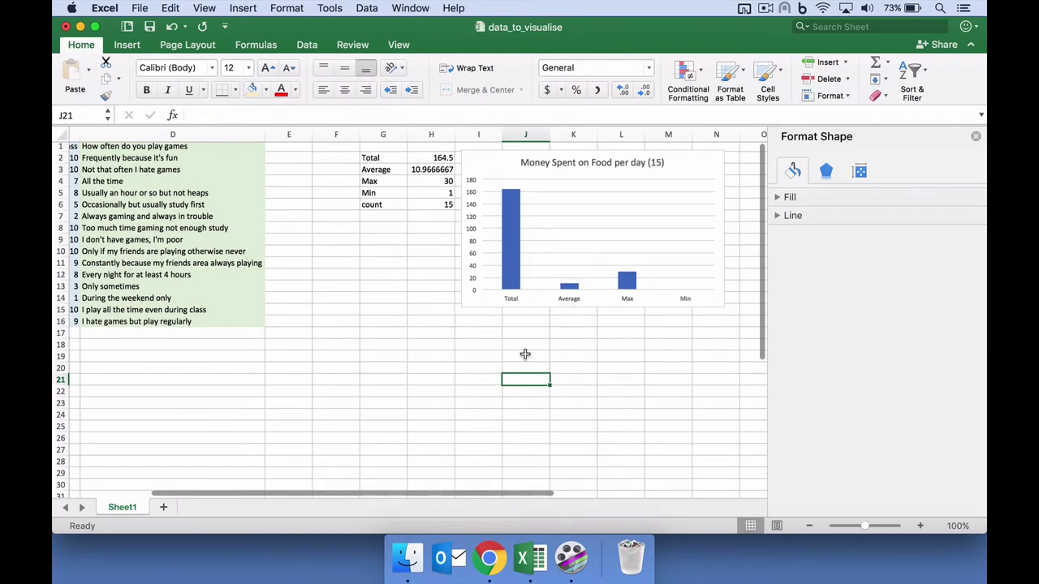
scroll(509, 335, "left", 6)
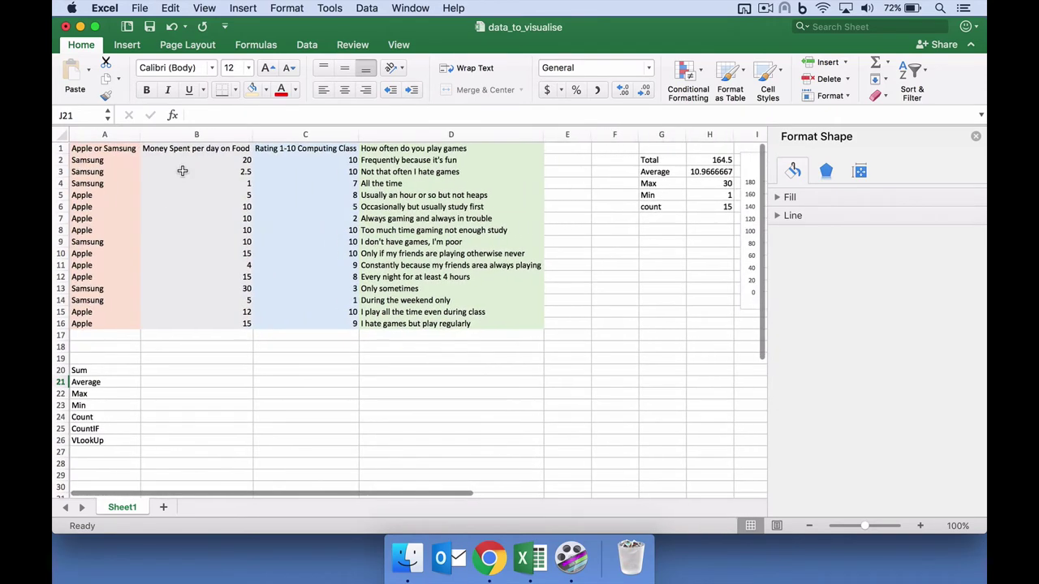
left_click_drag(195, 163, 198, 322)
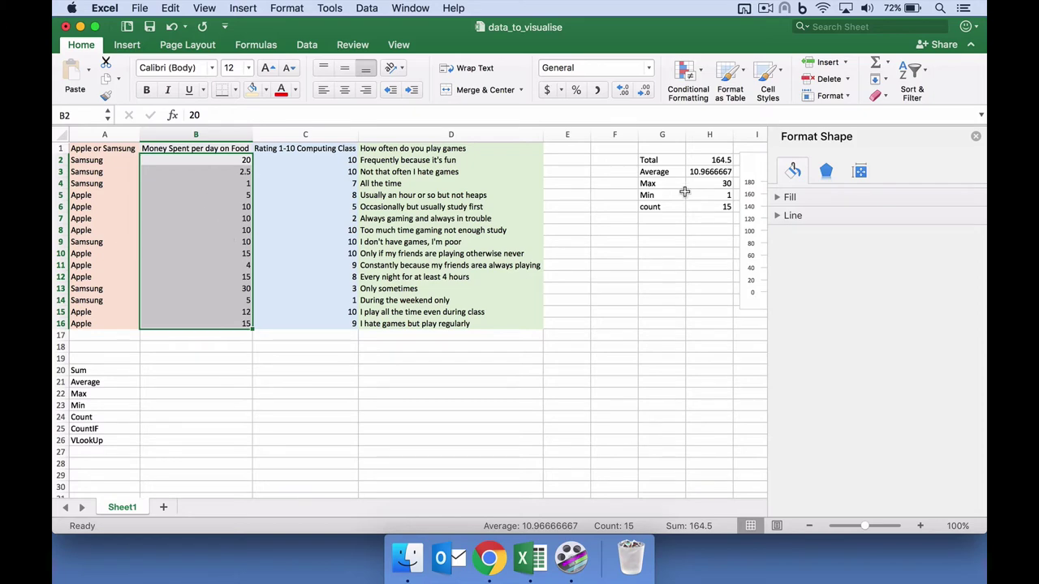
left_click_drag(664, 160, 701, 208)
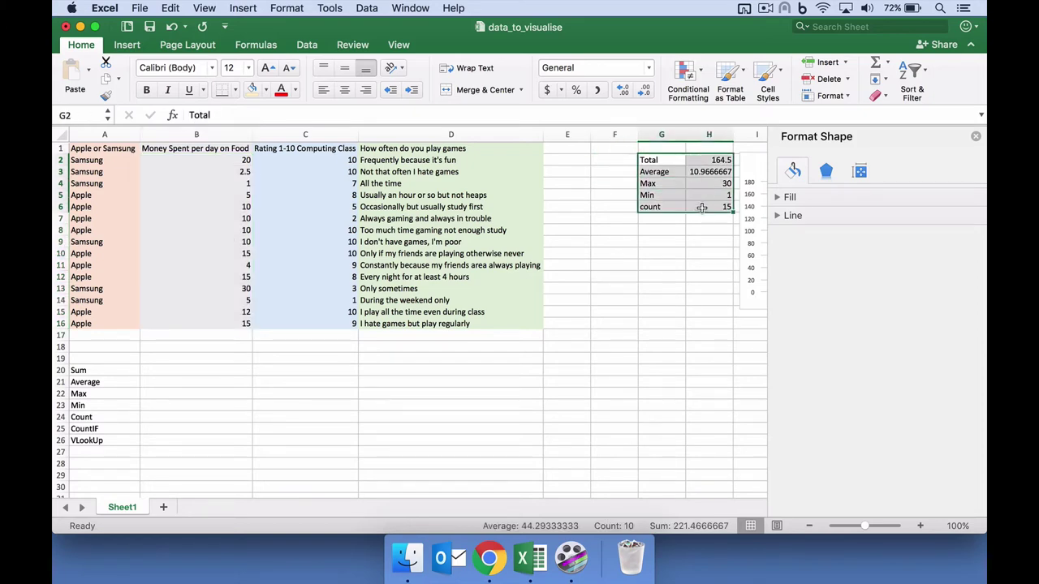
scroll(701, 208, "right", 5)
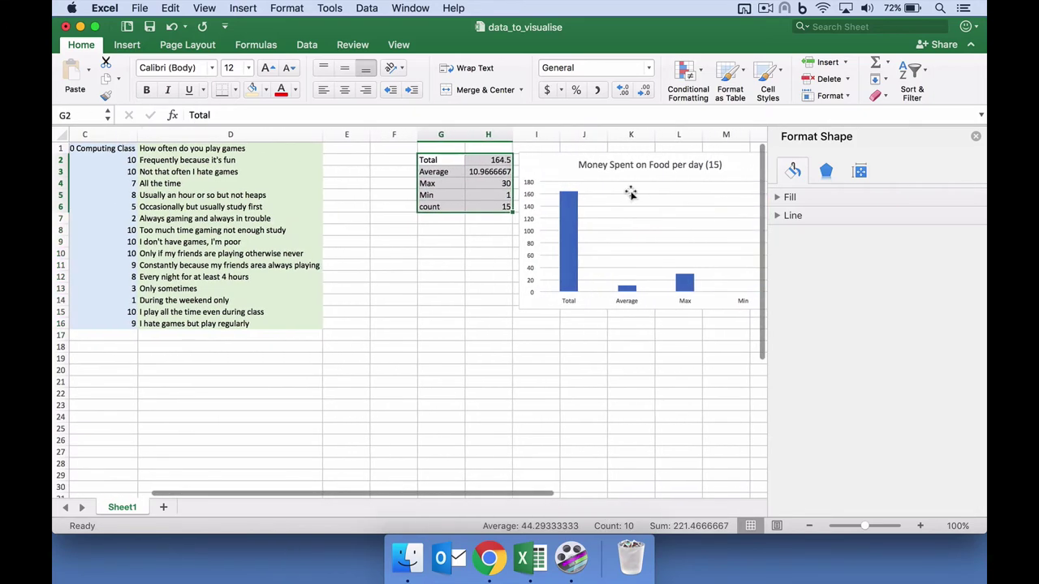
scroll(644, 192, "right", 2)
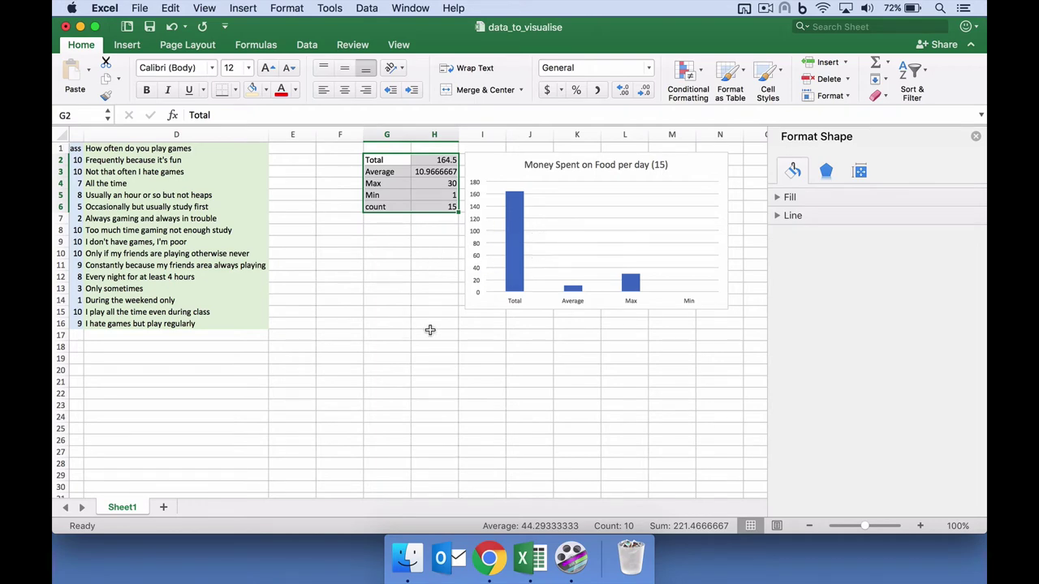
scroll(430, 330, "left", 5)
Enter the labels Apple and Samsung in G17:G18 below the summary statistics
left_click(237, 393)
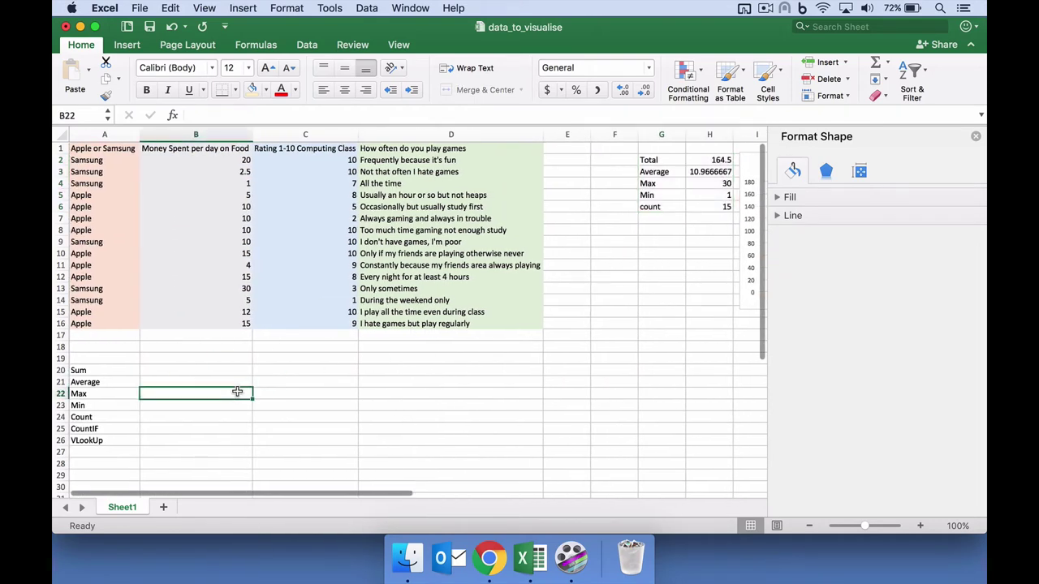
left_click(103, 427)
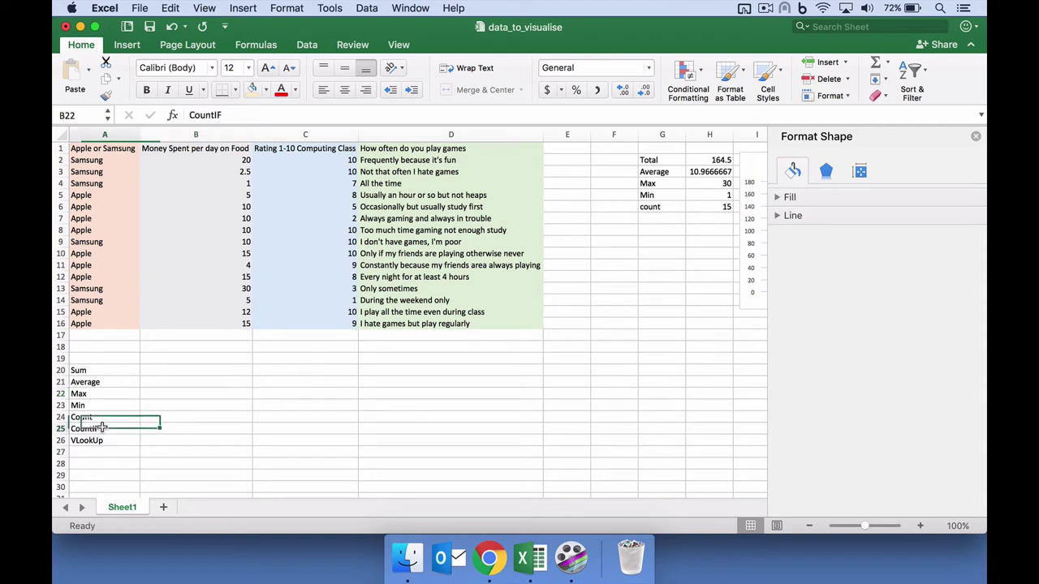
mouse_move(103, 427)
left_mouse_down()
mouse_move(147, 427)
mouse_move(111, 428)
left_mouse_up()
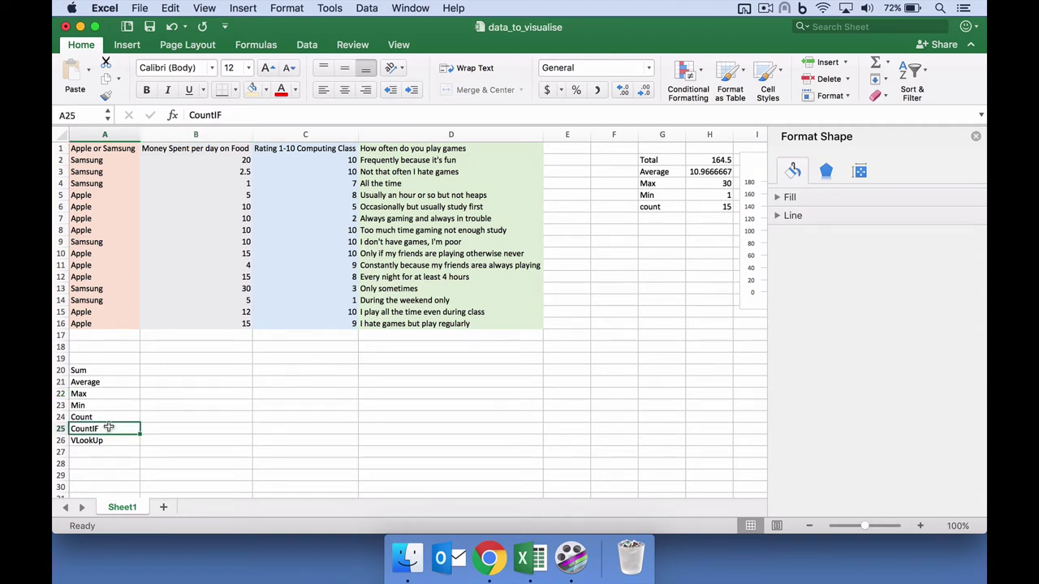
left_click(976, 137)
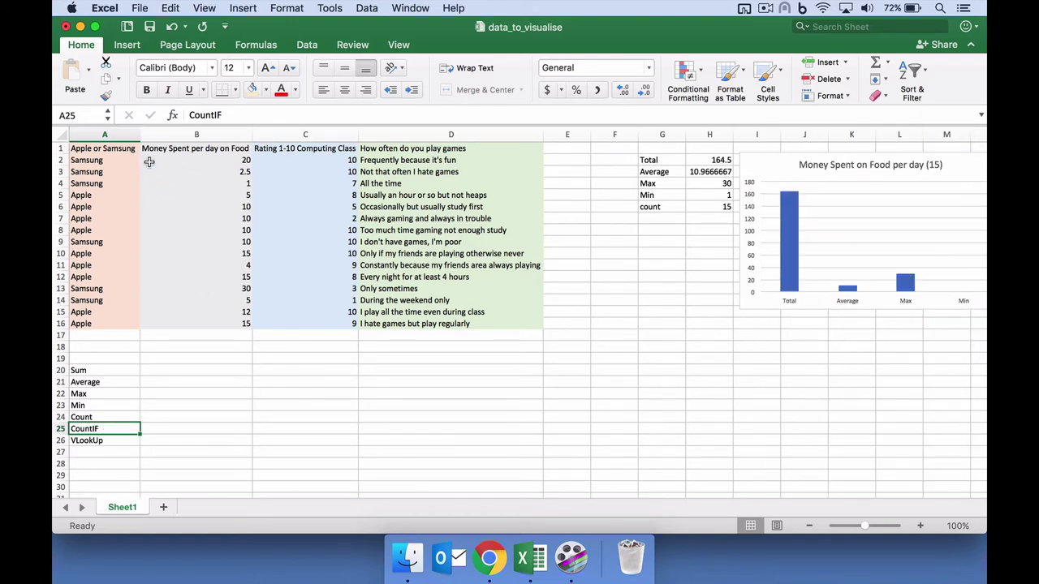
left_click_drag(106, 161, 104, 319)
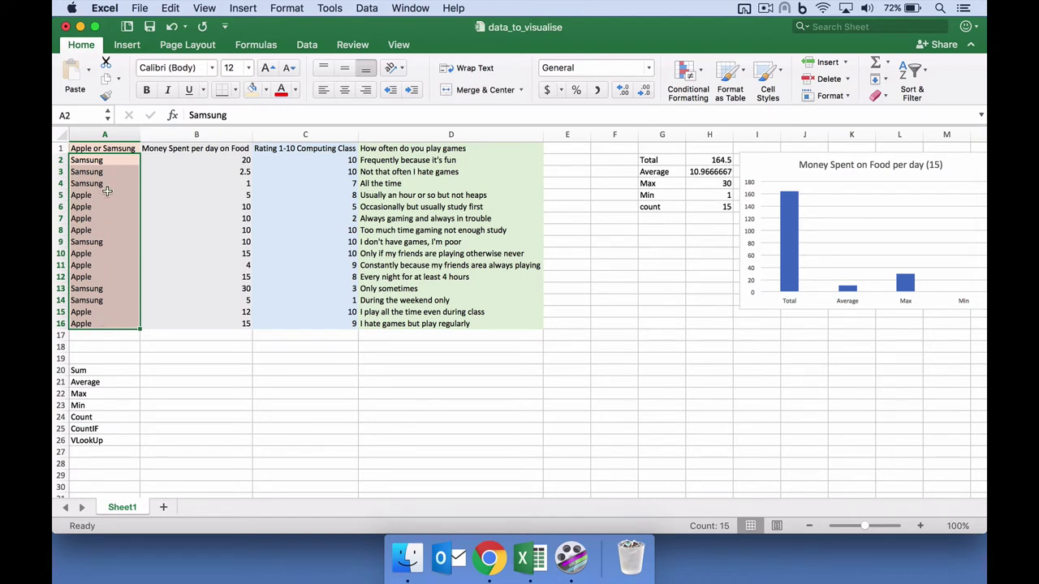
left_click(658, 338)
type("Apple")
key("Return")
type("Samsung")
key("Tab")
Add a COUNTIF over A2:A16 in H17 counting Apple answers, returning 9
key("Up")
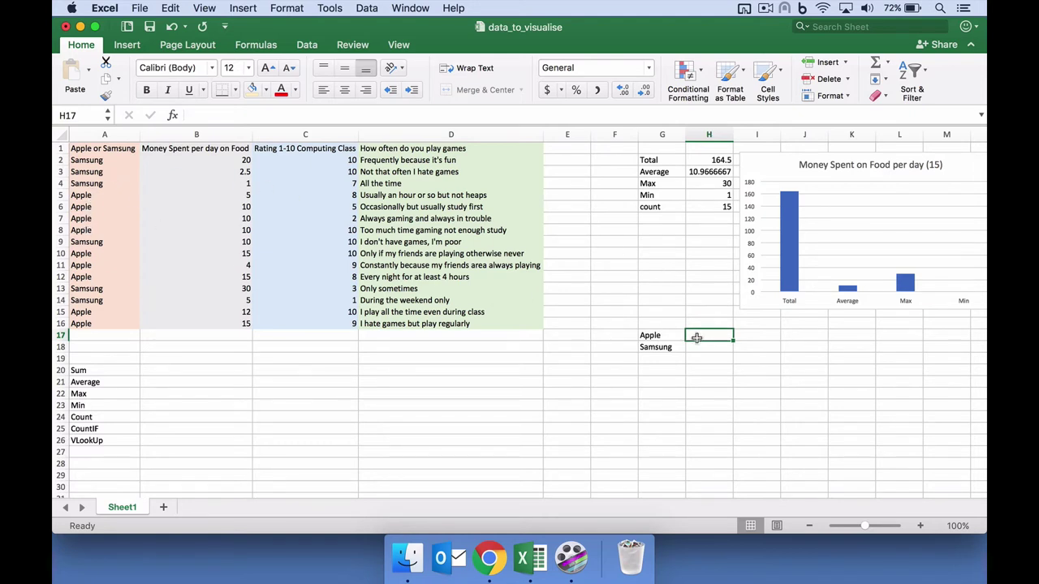
type("=countif(")
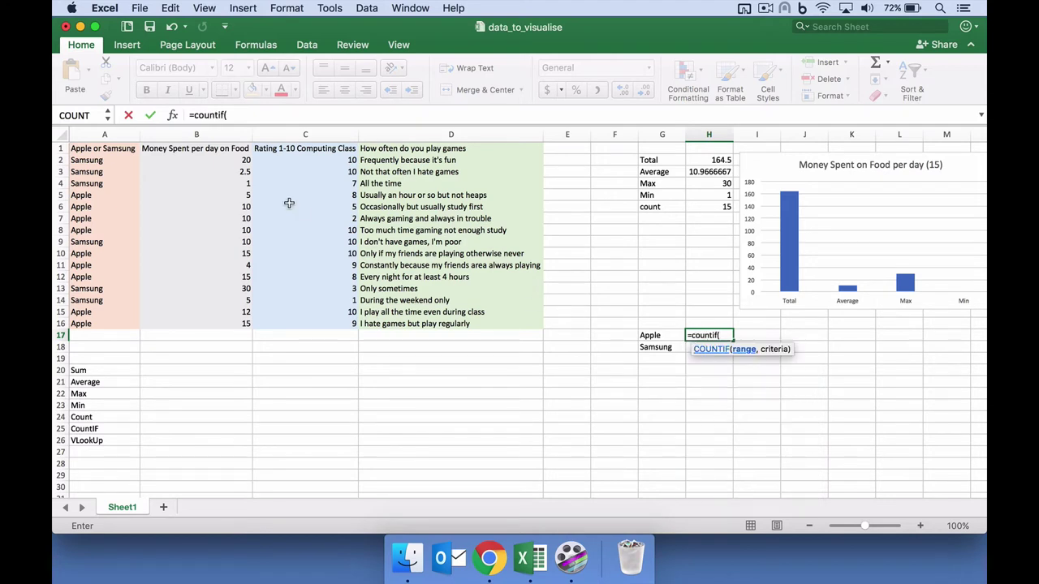
left_click_drag(99, 161, 103, 325)
type(",\"Appl")
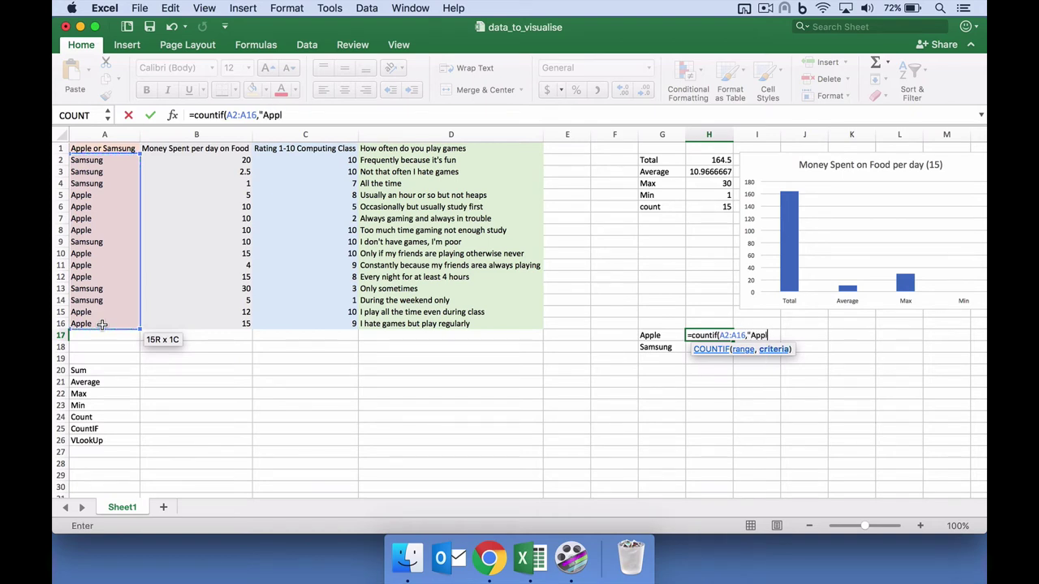
type(")")
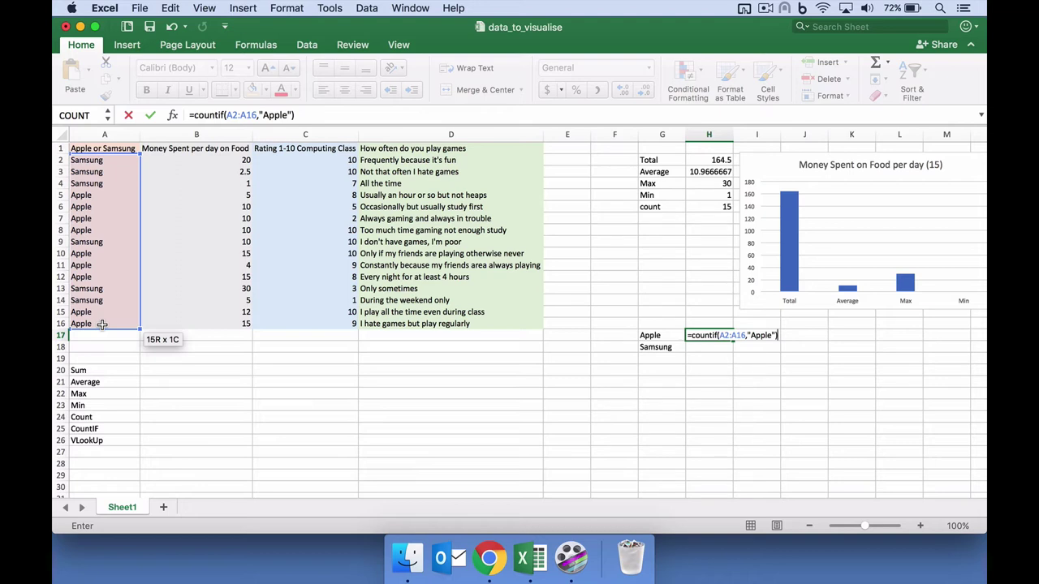
key("Return")
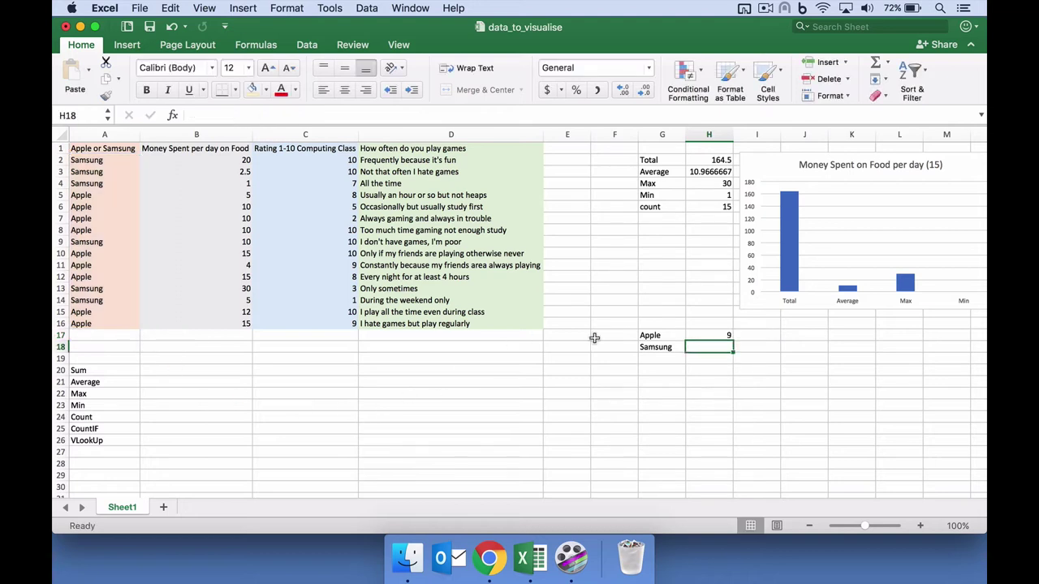
Copy the count to H18, keep its range at A2:A16, and change the criterion to Samsung (6)
left_click(722, 335)
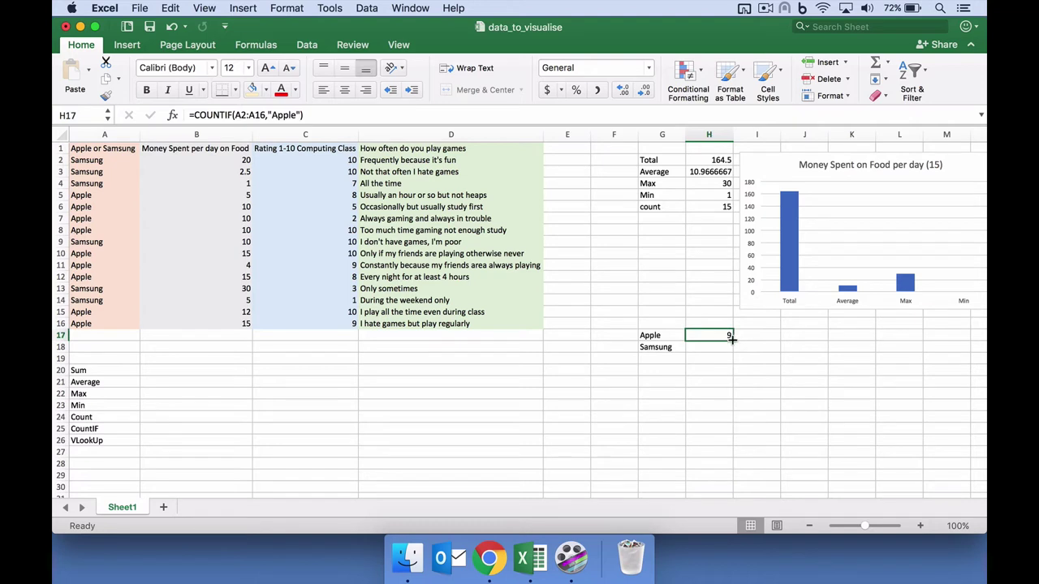
left_click_drag(731, 339, 732, 351)
left_click(718, 347)
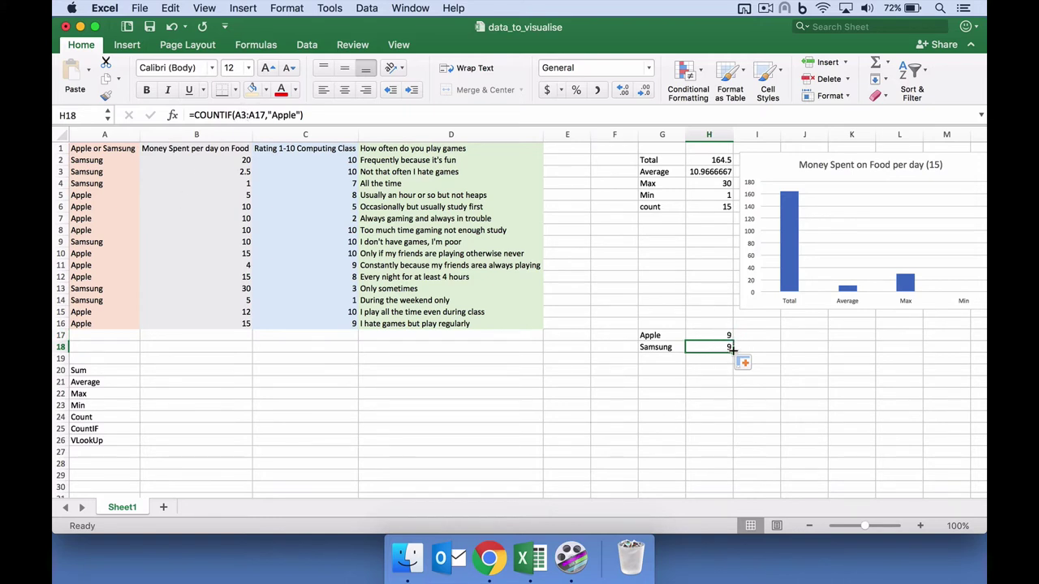
left_click(238, 115)
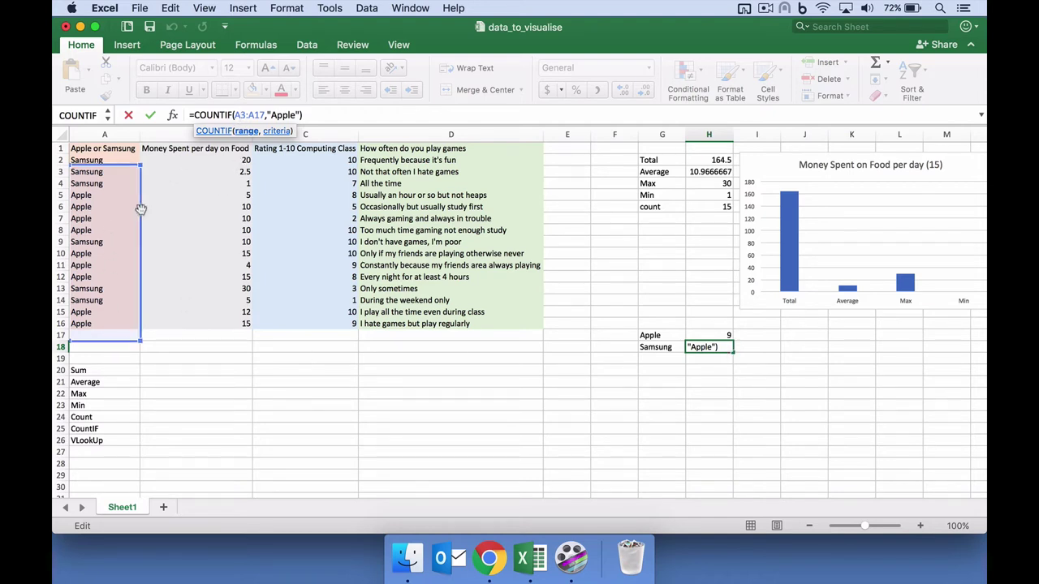
left_click_drag(141, 206, 128, 193)
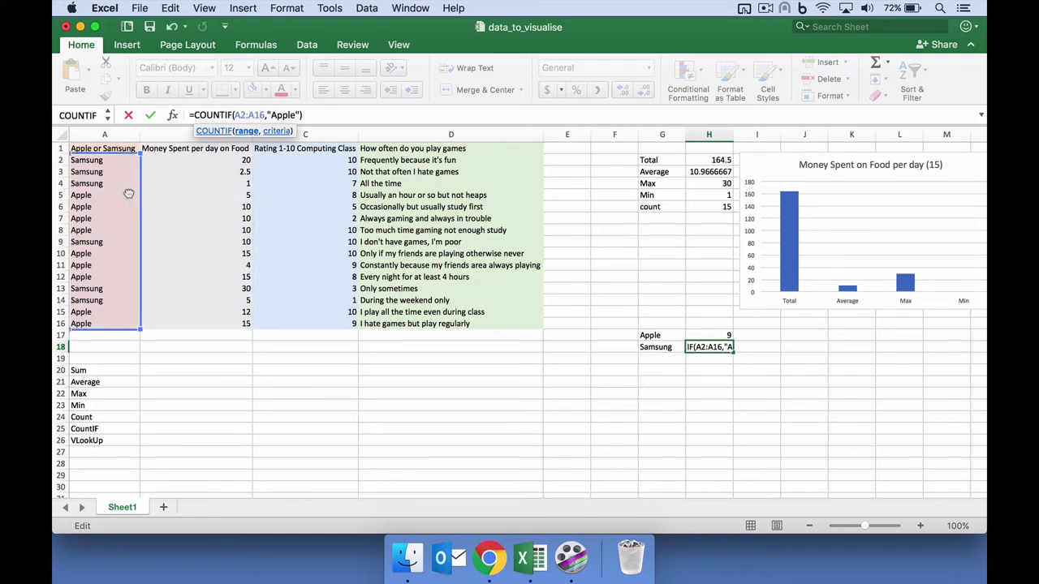
key("Return")
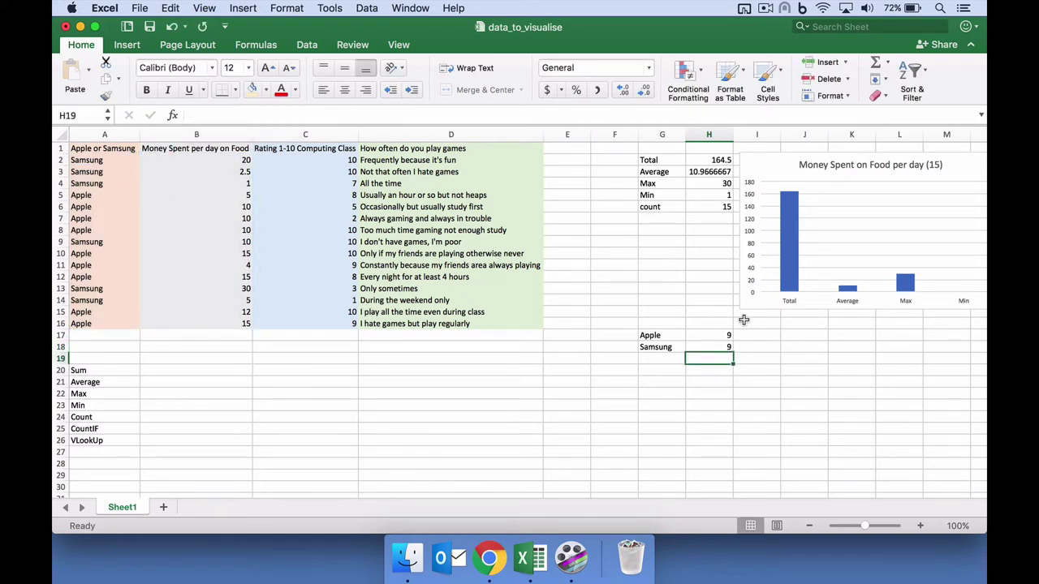
left_click(706, 347)
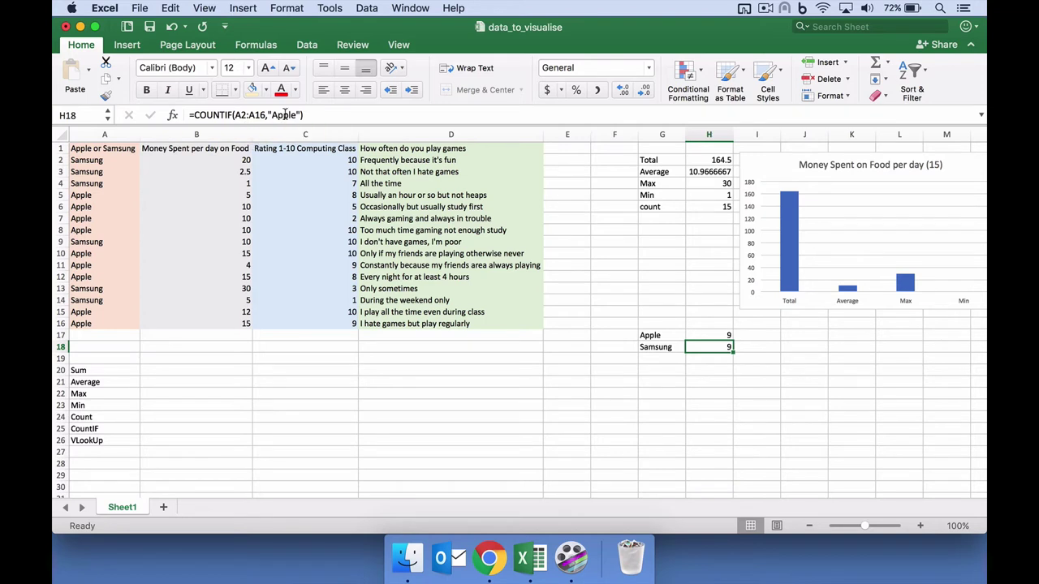
left_click(274, 114)
left_click_drag(273, 114, 298, 114)
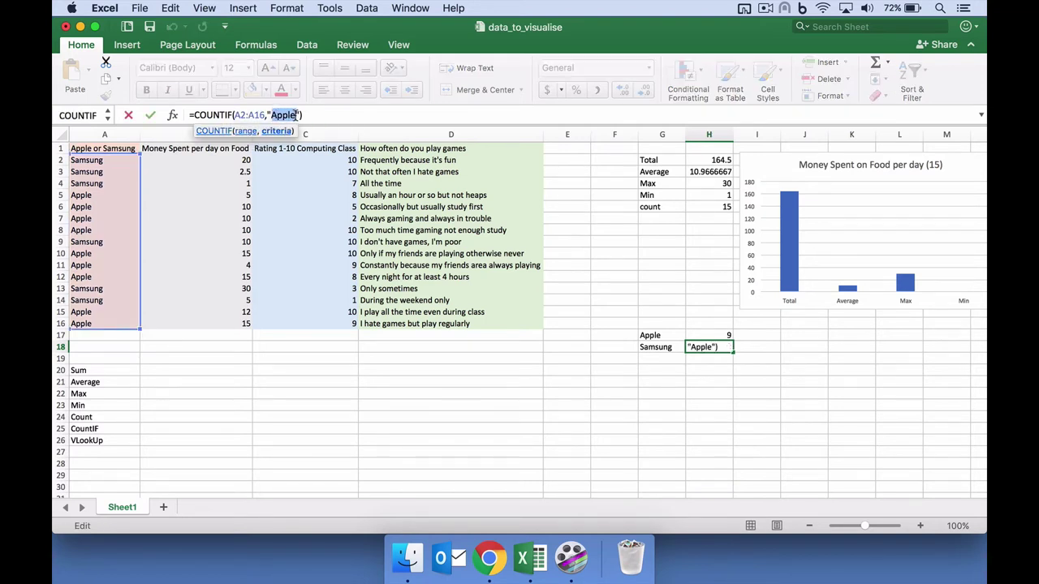
type("Samsung")
key("Return")
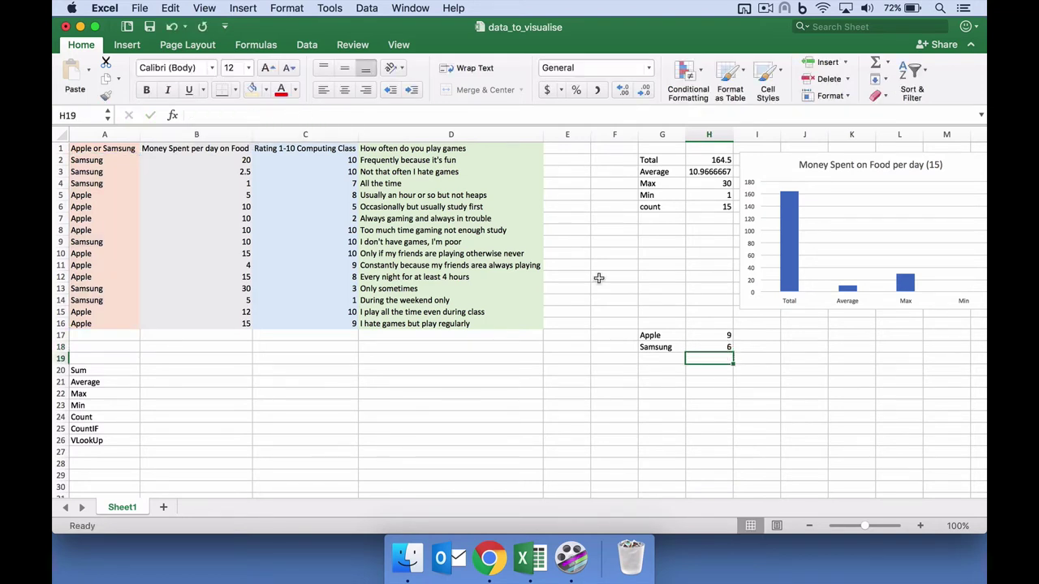
Insert a plain pie chart of the Apple and Samsung counts in G17:H18
left_click_drag(674, 335, 695, 345)
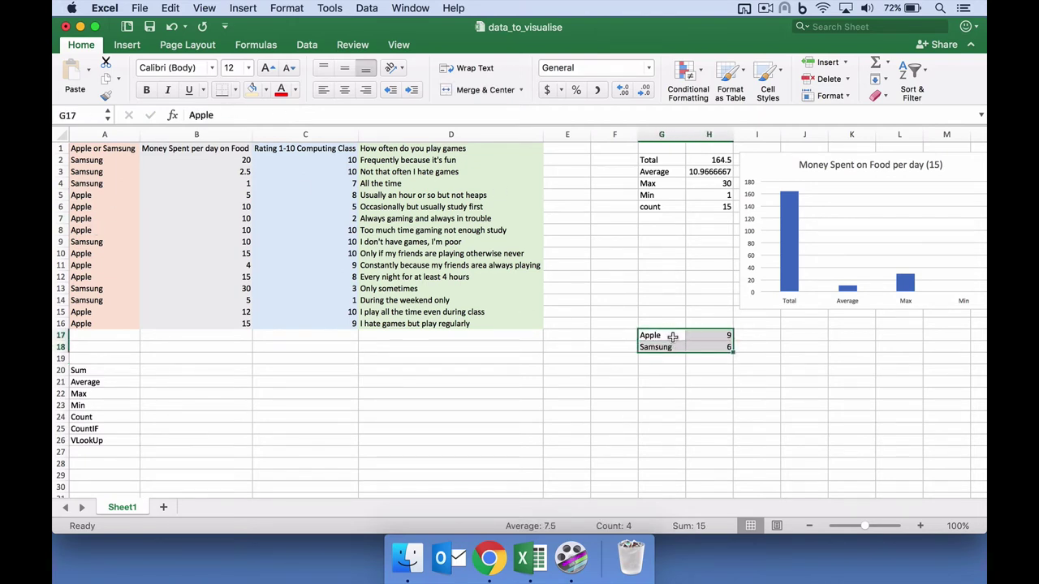
left_click(114, 47)
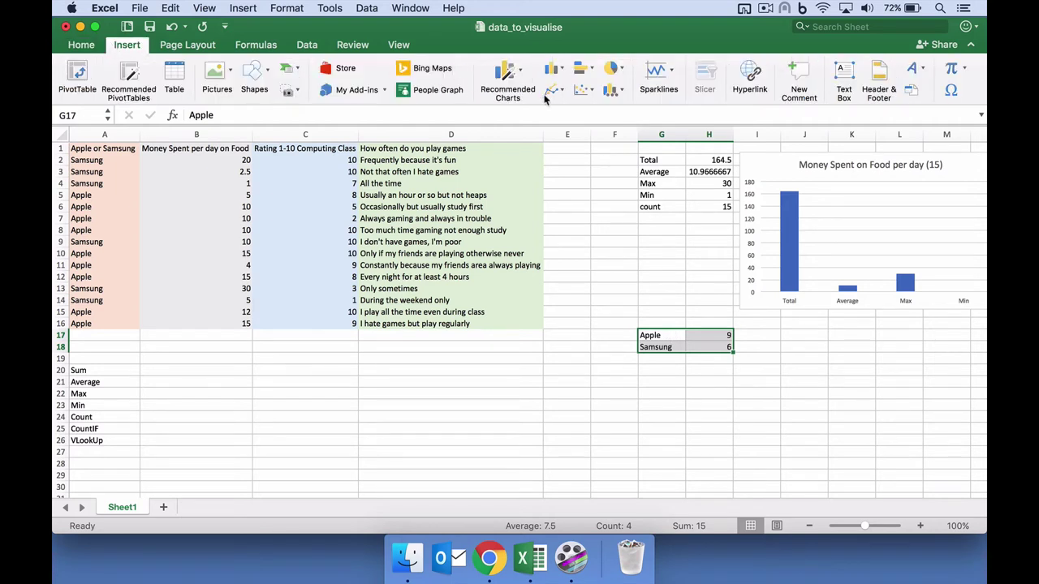
left_click(602, 73)
left_click(637, 121)
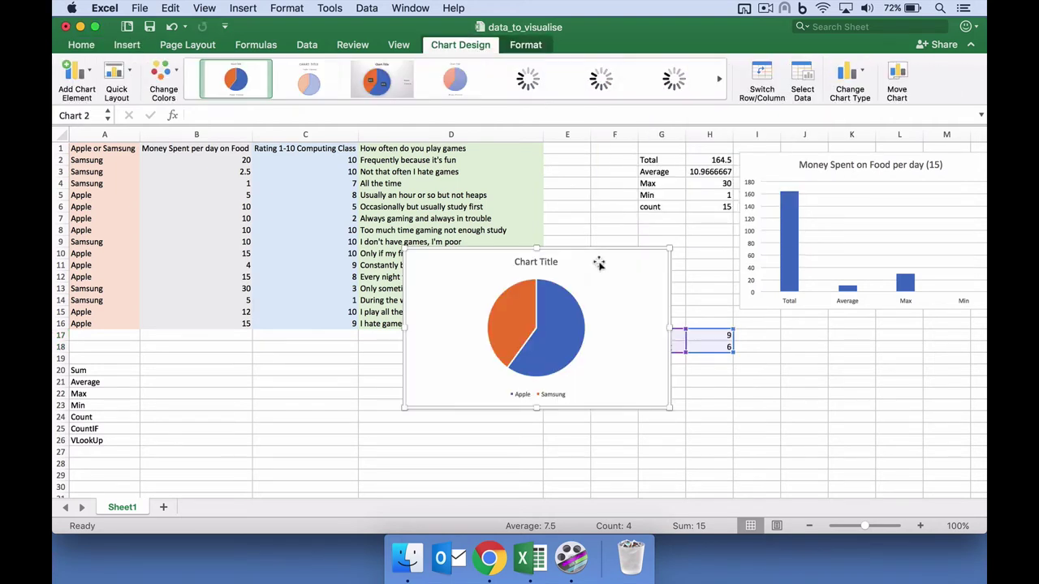
Title the pie chart 'Apple vs Samsung' and move it below the bar chart
double_click(525, 261)
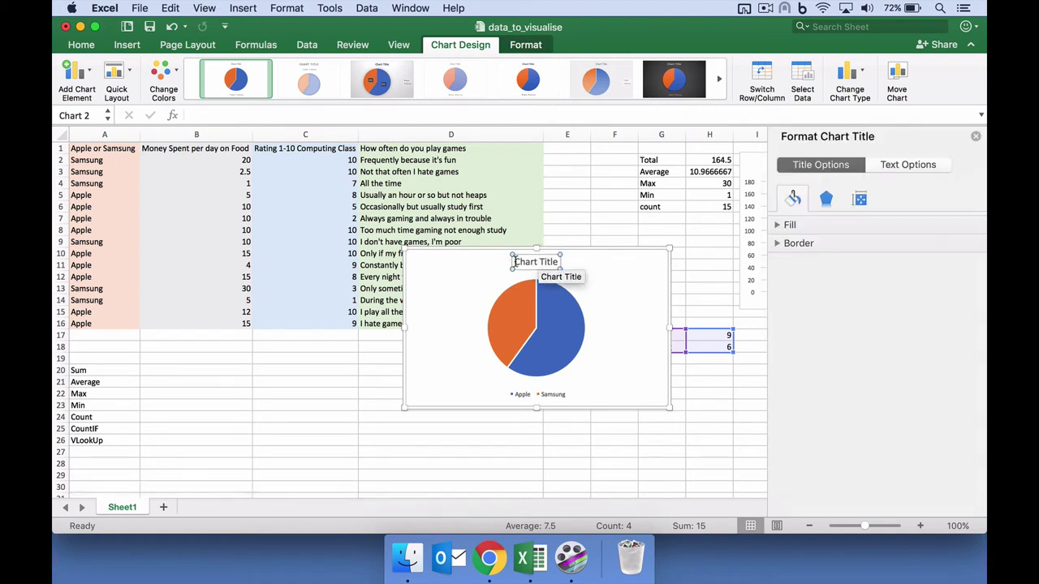
left_click_drag(514, 261, 557, 260)
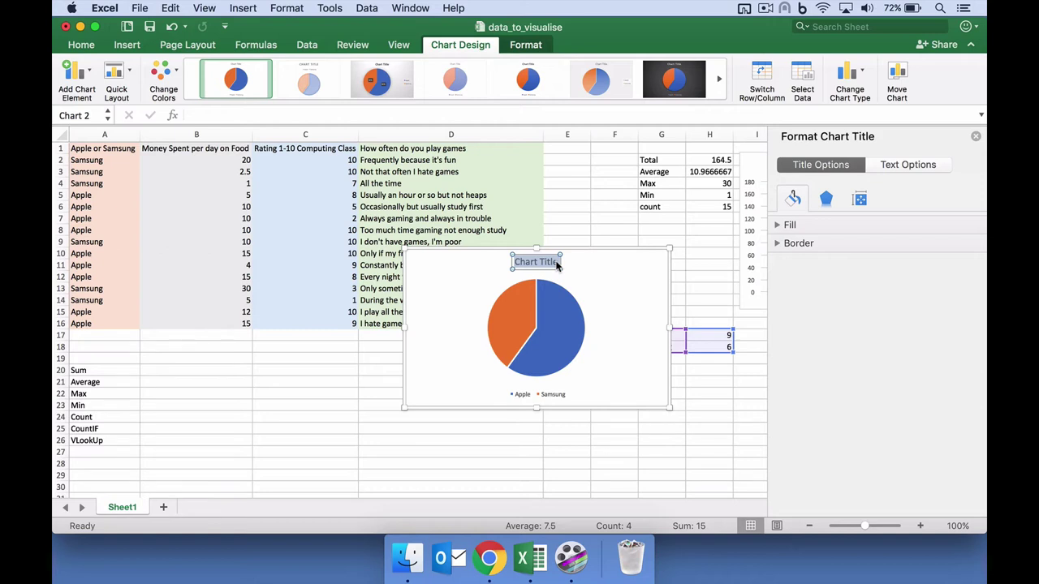
type("Apple")
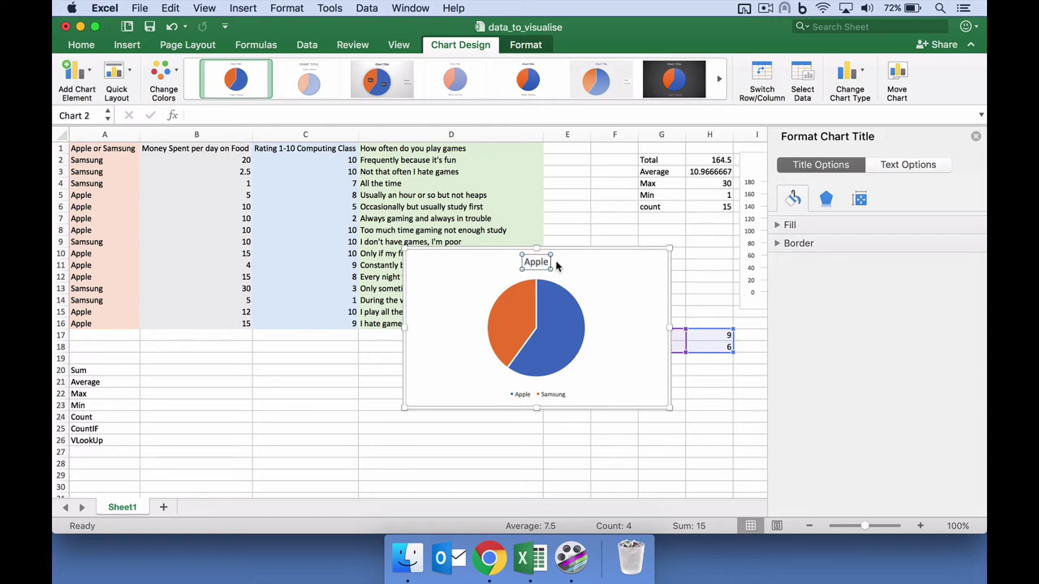
type(" vs Samsung")
left_click(609, 439)
left_click(975, 137)
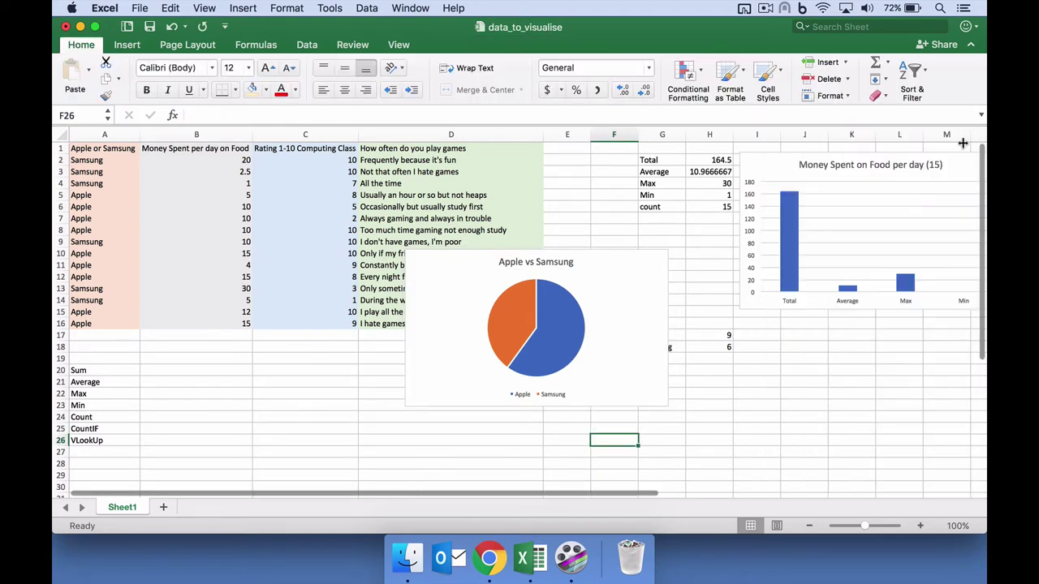
left_click_drag(619, 288, 950, 358)
left_click(626, 415)
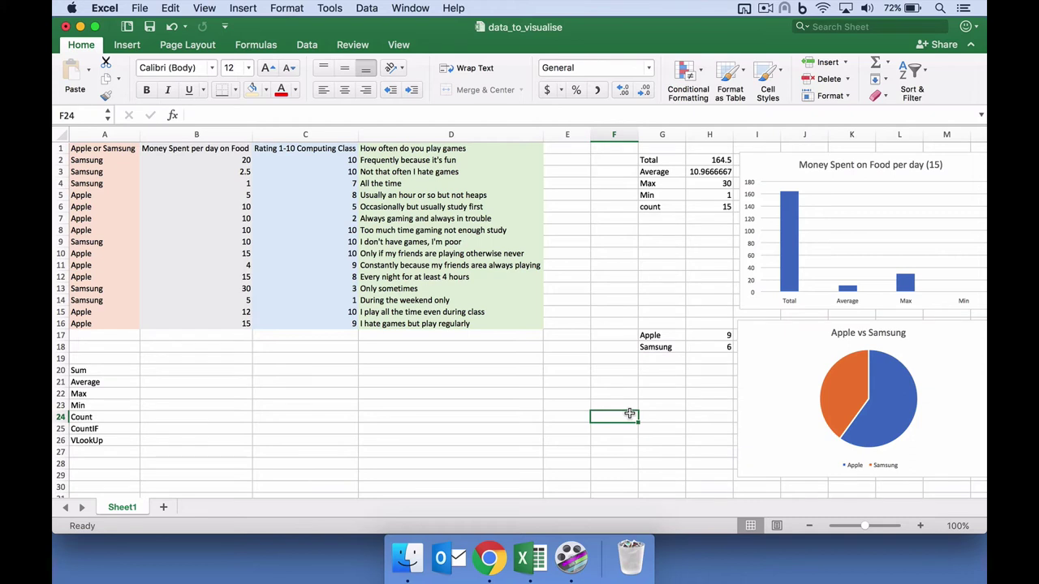
Review the ratings in column C and type the label vLookup into C21
left_click(104, 440)
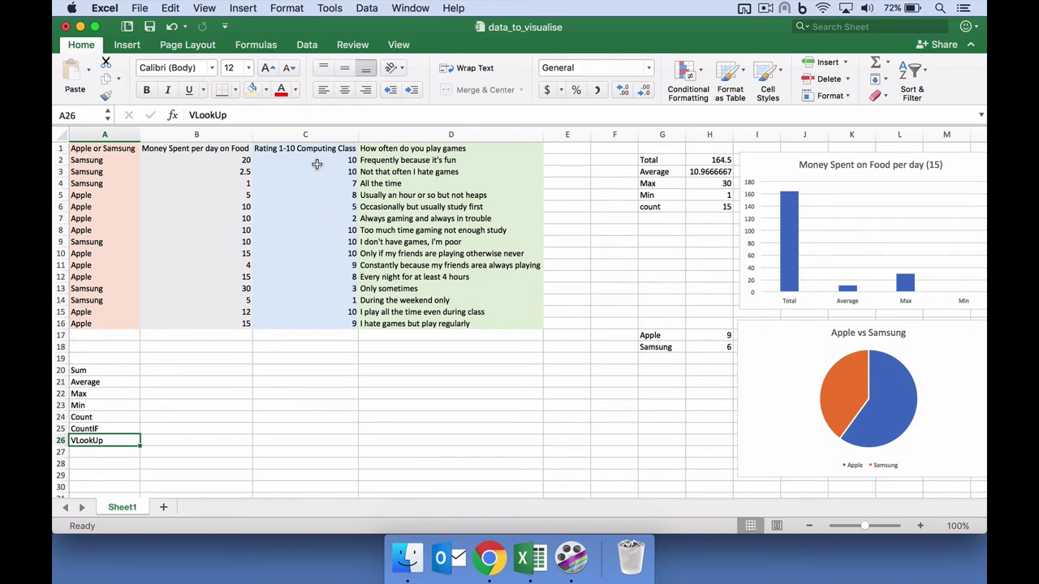
left_click_drag(315, 162, 304, 325)
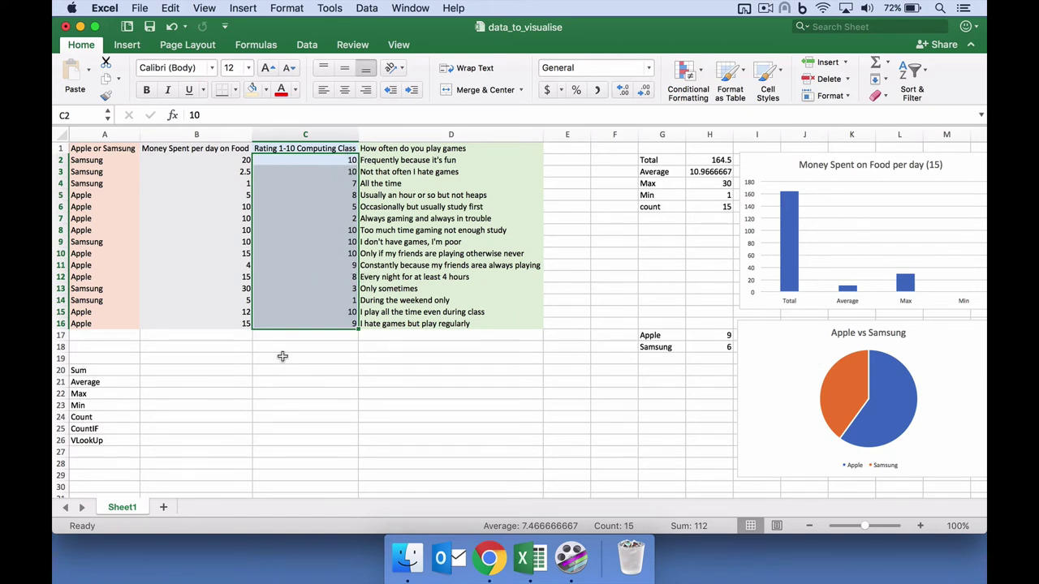
left_click(268, 382)
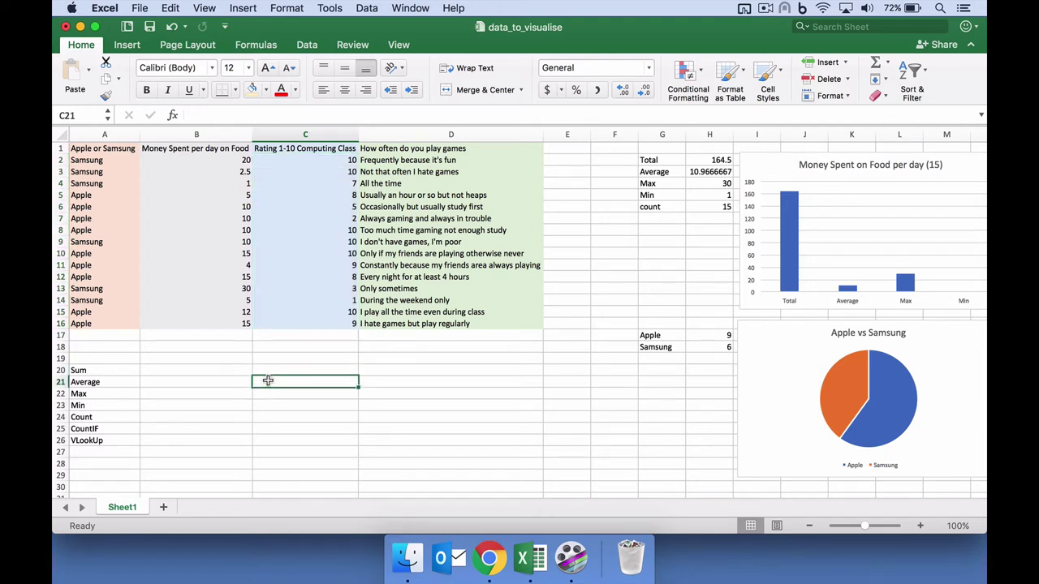
type("vLoo")
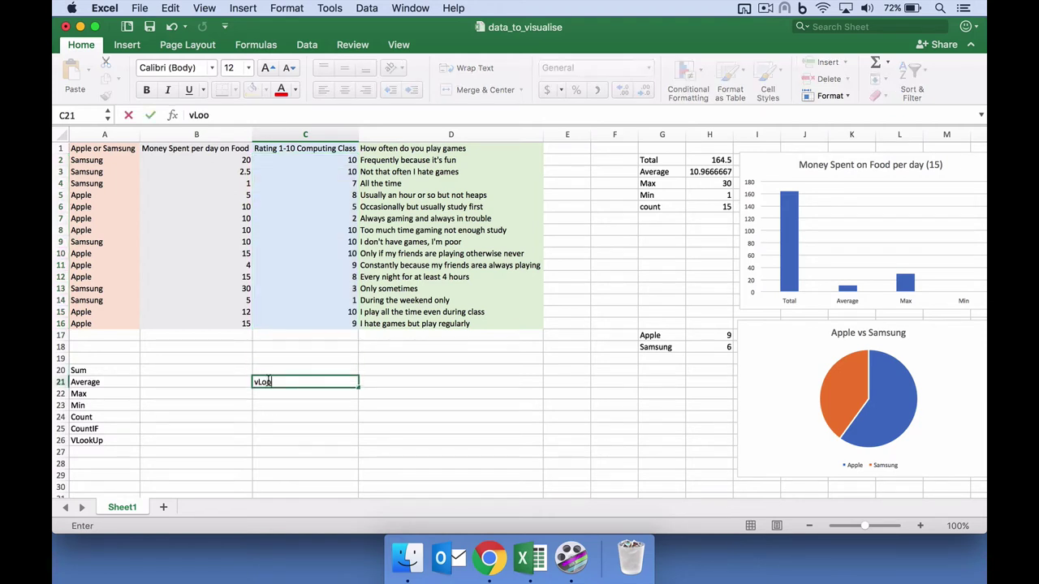
type("kup")
key("Return")
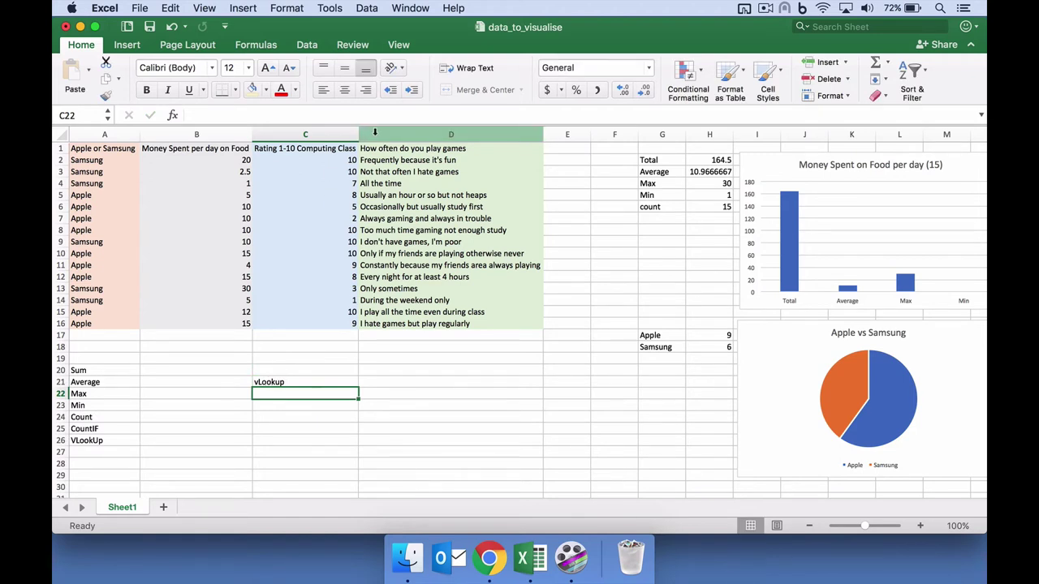
Insert a blank column D after the ratings, shifting the gaming answers into column E
right_click(375, 132)
left_click(423, 204)
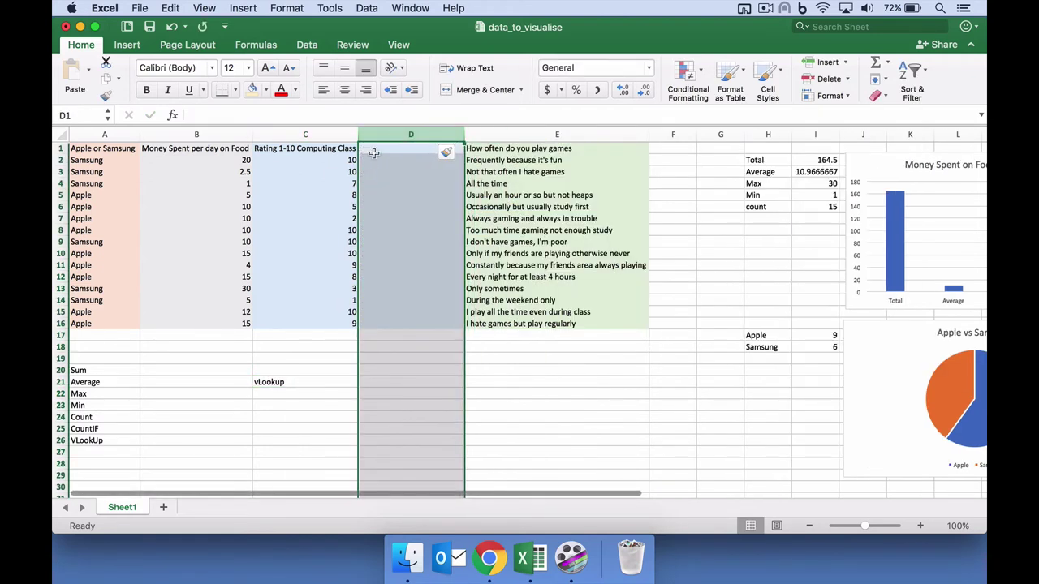
left_click(393, 169)
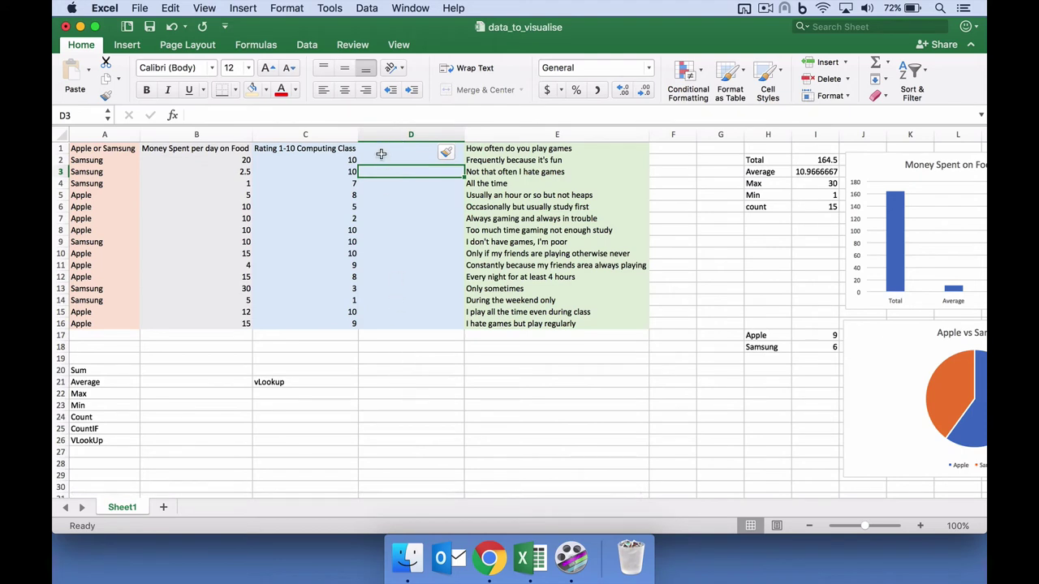
left_click(382, 159)
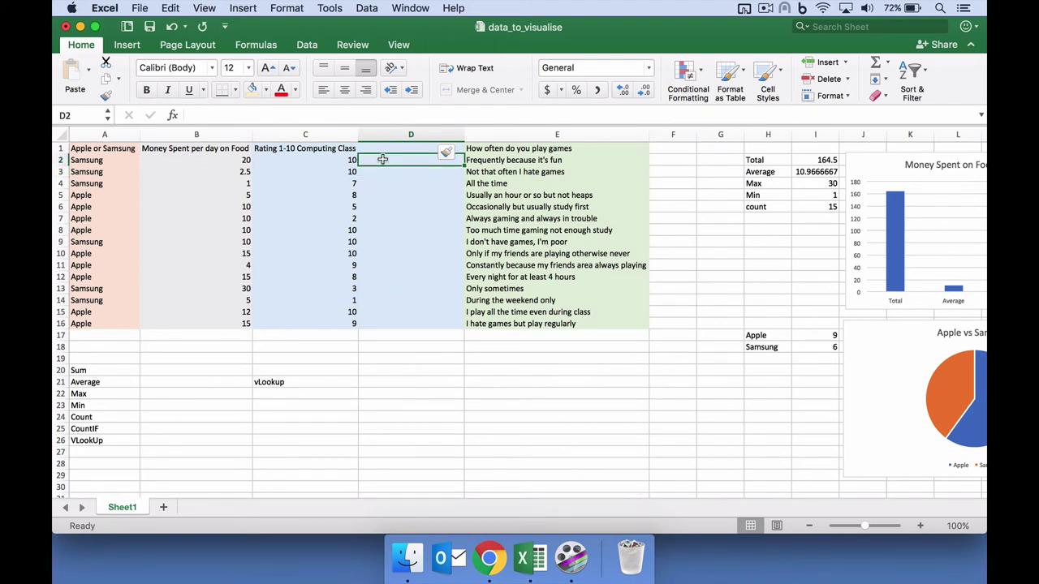
key("Left")
key("Right")
key("Left")
key("Down")
key("Down")
key("Down")
key("Down")
key("Down")
key("Down")
key("Down")
key("Down")
key("Down")
key("Down")
key("Down")
key("Down")
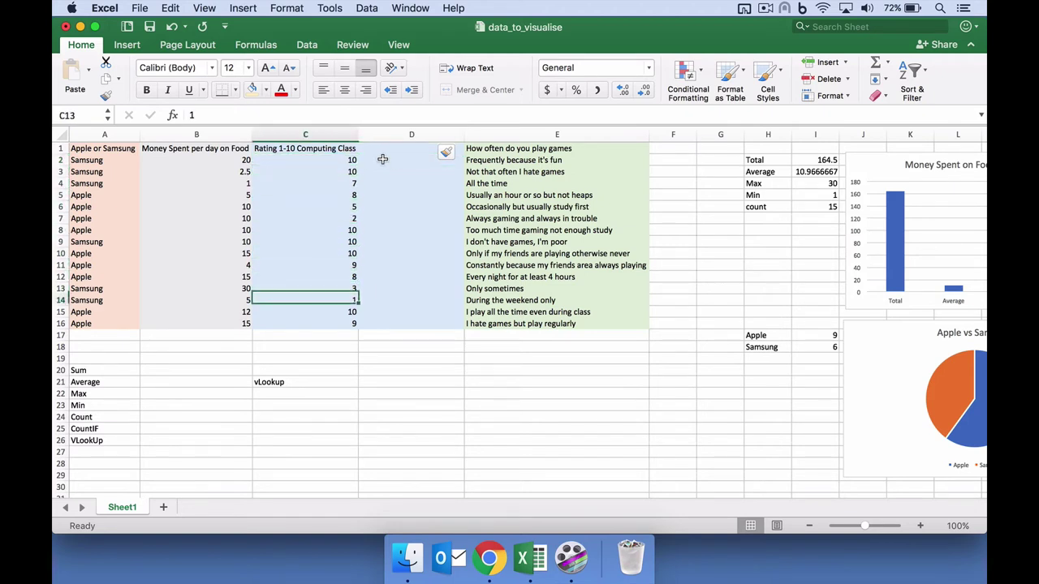
key("Down")
key("Down")
key("Down")
key("Down")
key("Down")
key("Down")
key("Down")
key("Down")
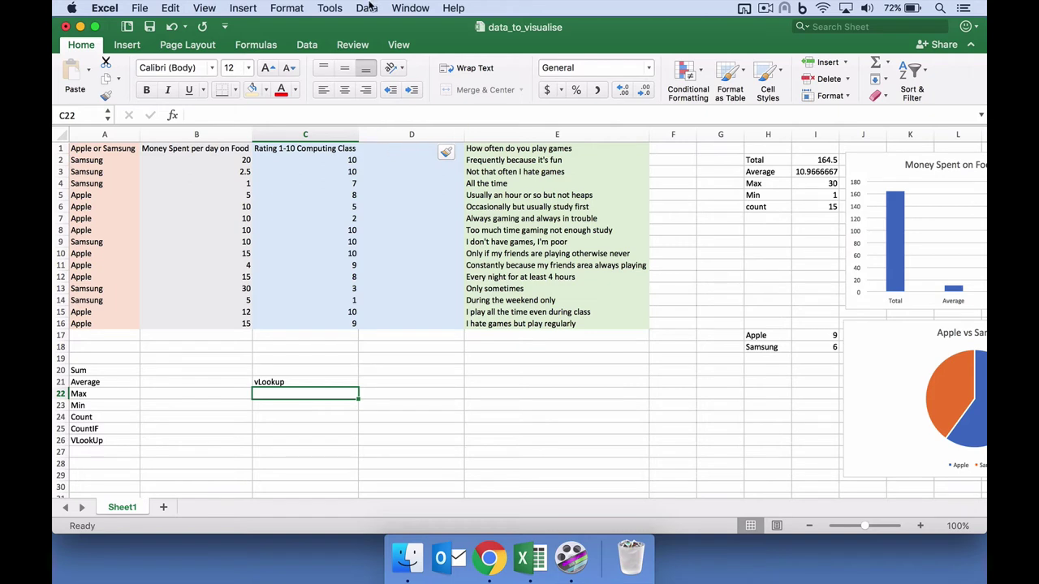
Enter the rating thresholds 0, 3, 7 and 10 in C22:C25
type("0")
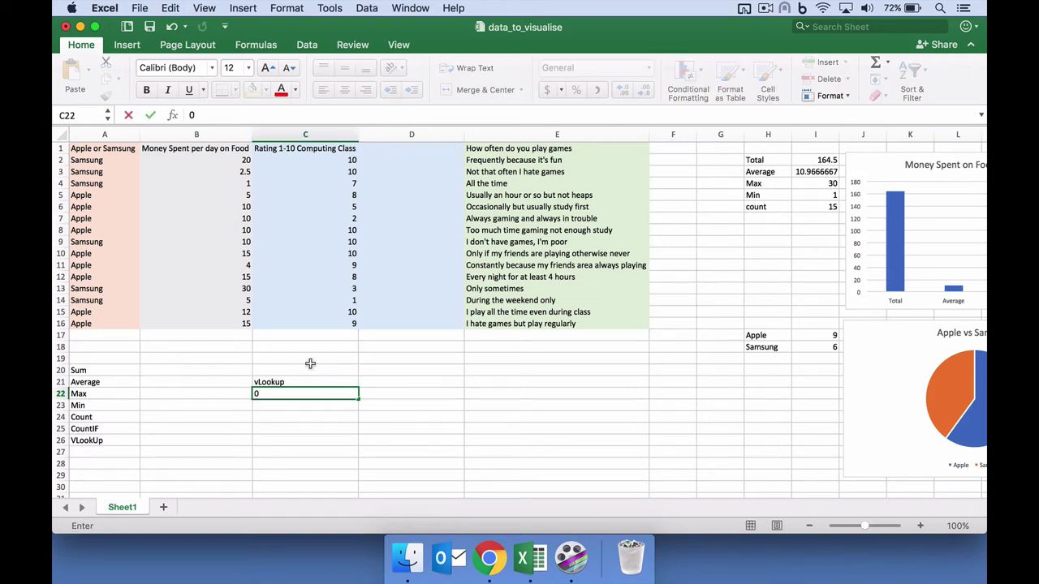
key("Return")
key("Return")
key("Return")
type("10")
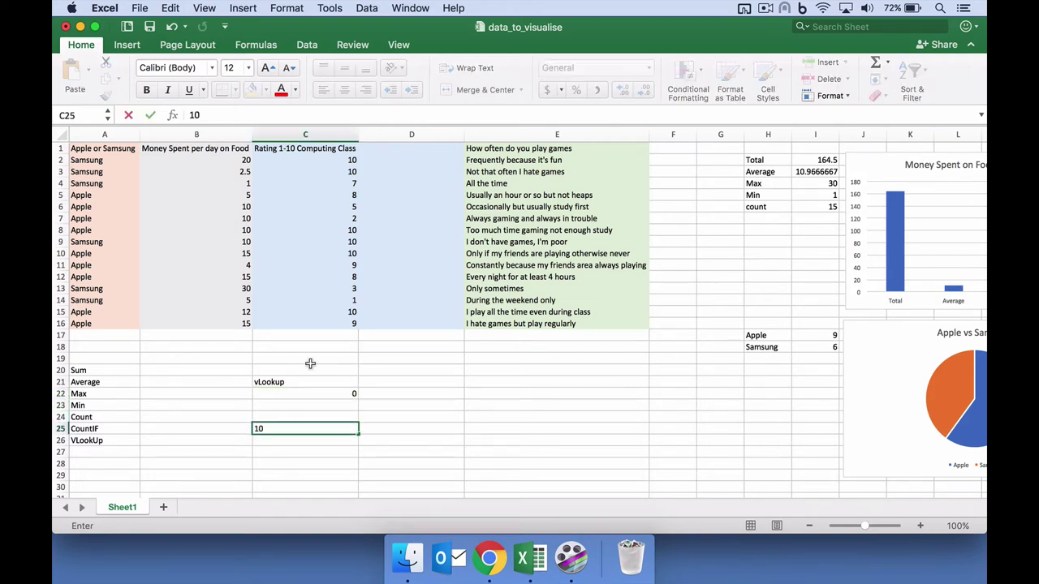
key("Up")
key("Up")
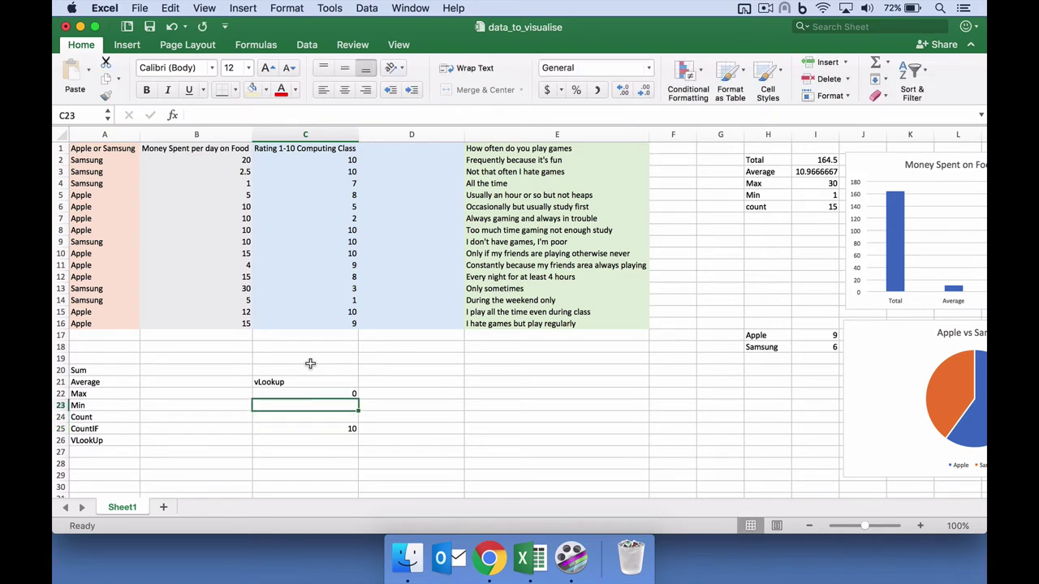
type("3")
key("Return")
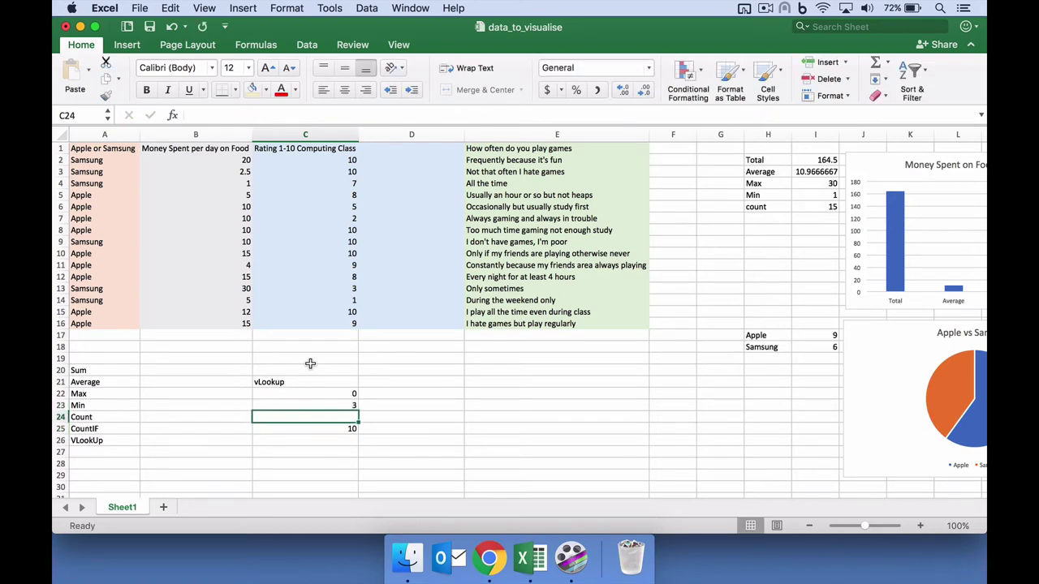
type("7")
key("Return")
key("Right")
key("Right")
key("Up")
key("Left")
key("Up")
key("Up")
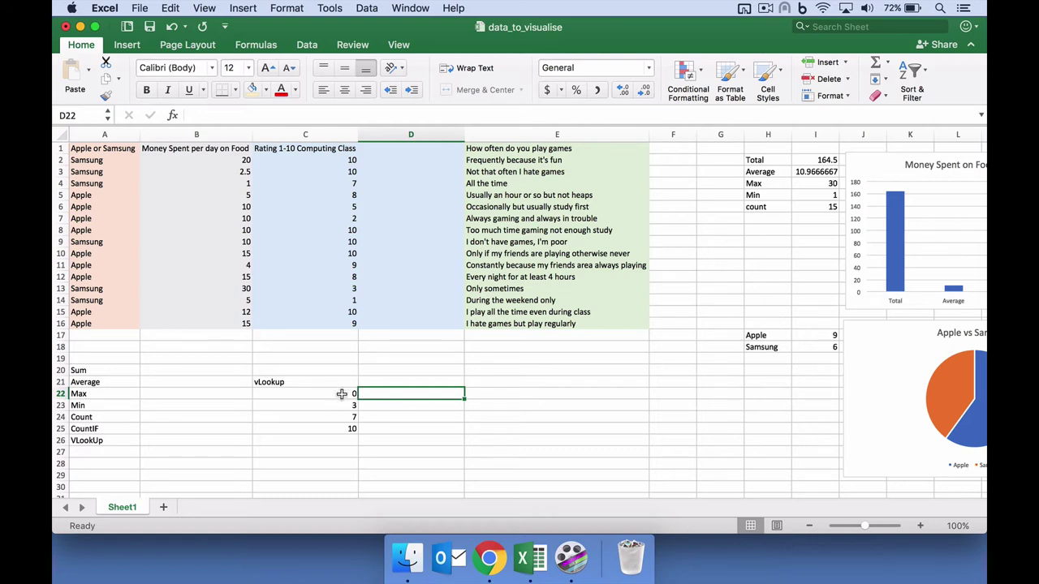
Enter the labels Garbage, Average, Good and Awesome in D22:D25
type("Garbage")
key("Return")
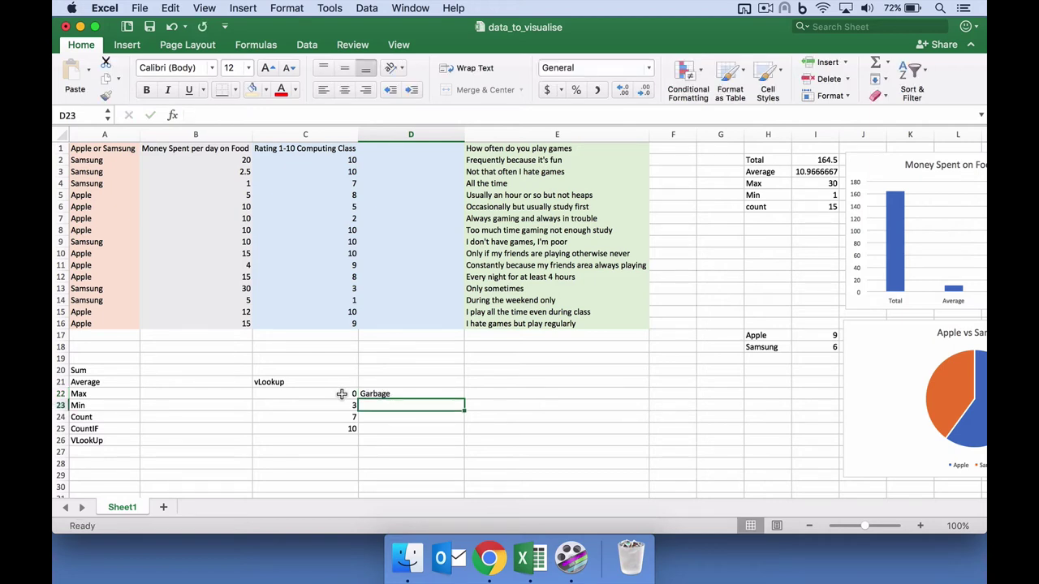
type("Avera")
key("BackSpace")
type("rage")
key("Return")
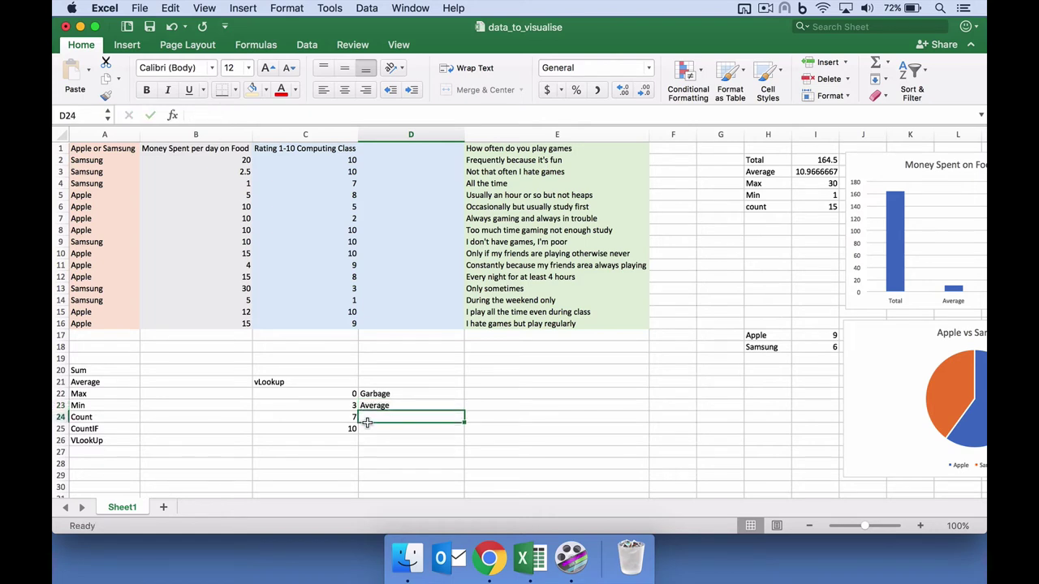
type("Good")
key("Return")
type("A")
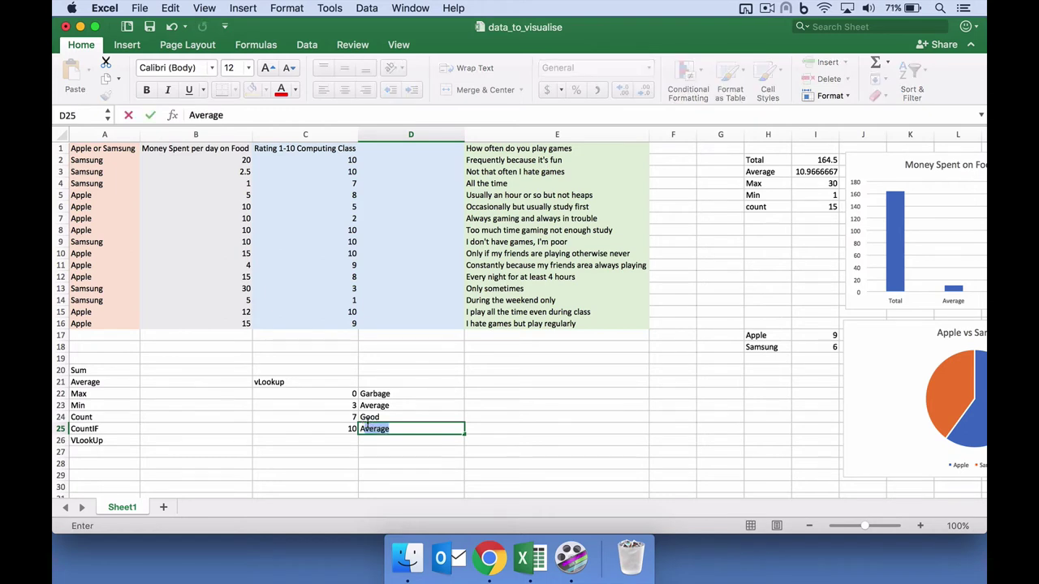
type("mazing")
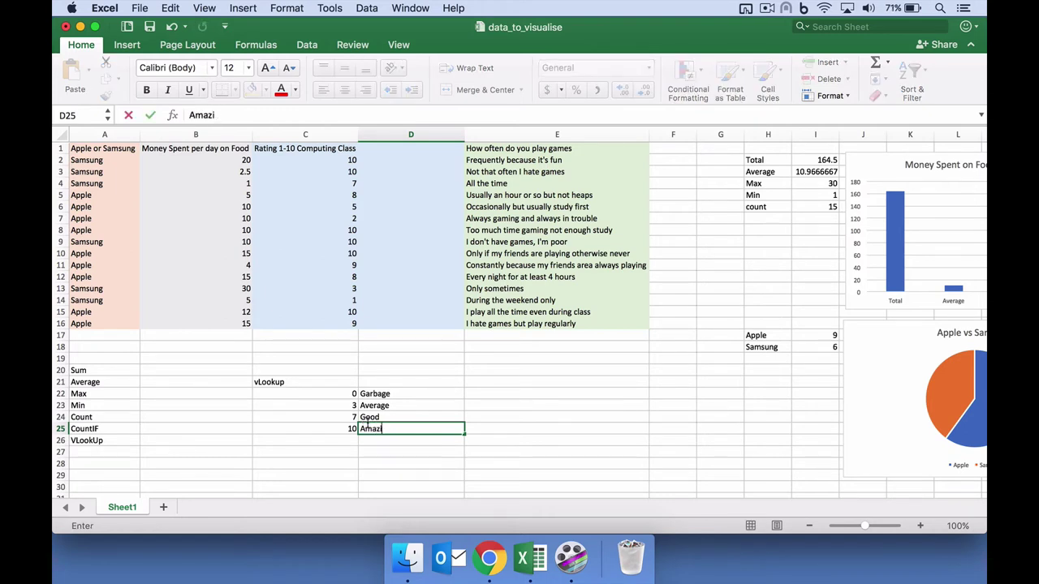
key("BackSpace")
key("BackSpace")
key("BackSpace")
type("wesome")
key("Return")
left_click(513, 426)
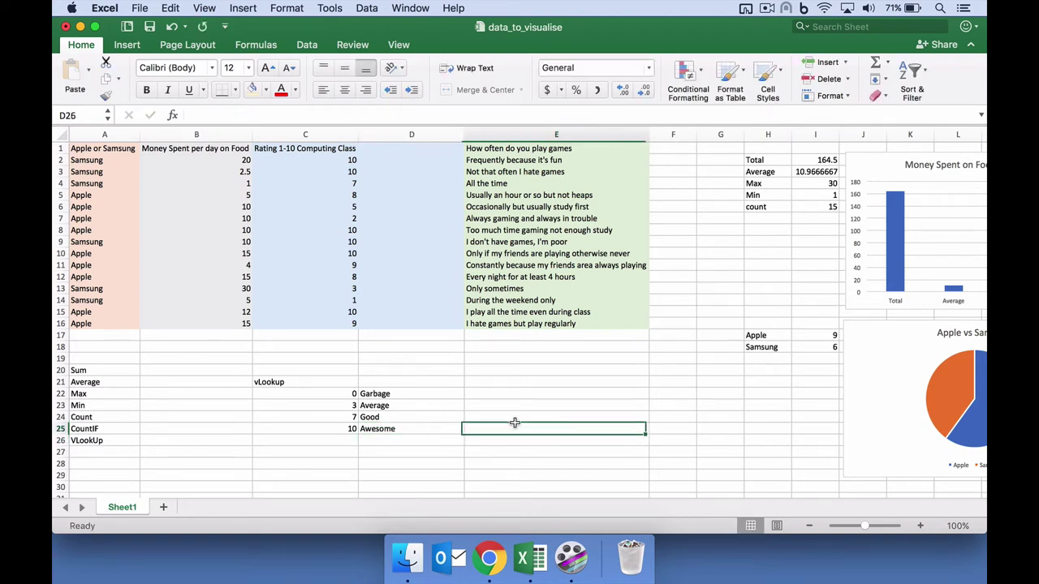
left_click(406, 394)
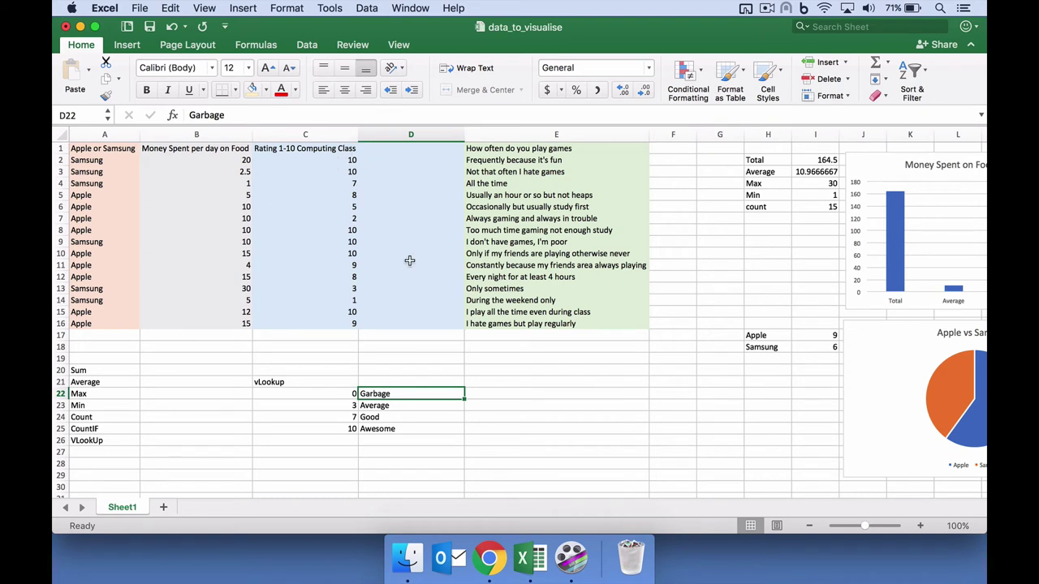
Enter =VLOOKUP(C2,C22:D25,2) in D2 to show the rating's word label
left_click(396, 160)
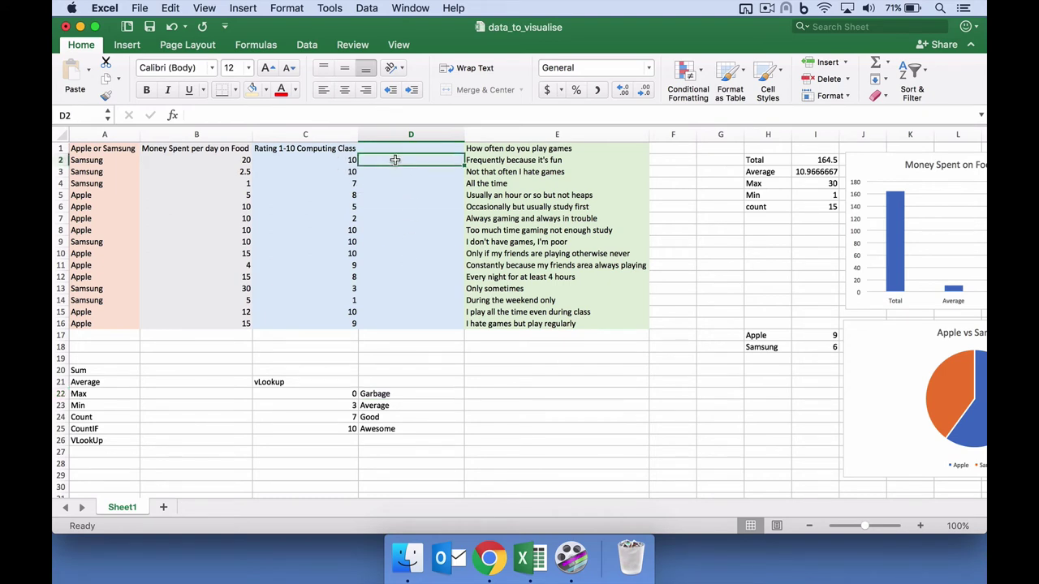
type("=")
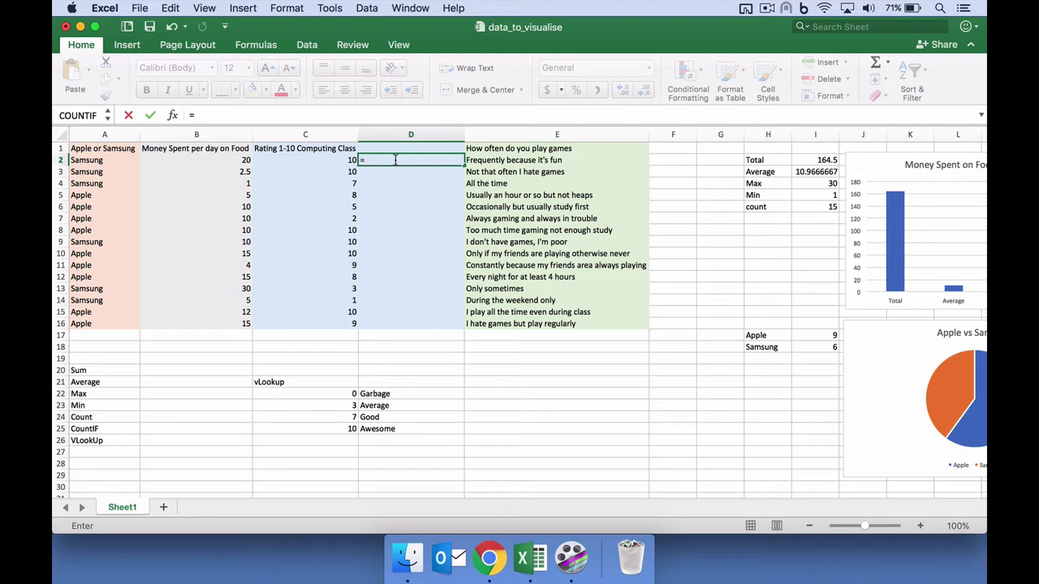
type("vlookup(")
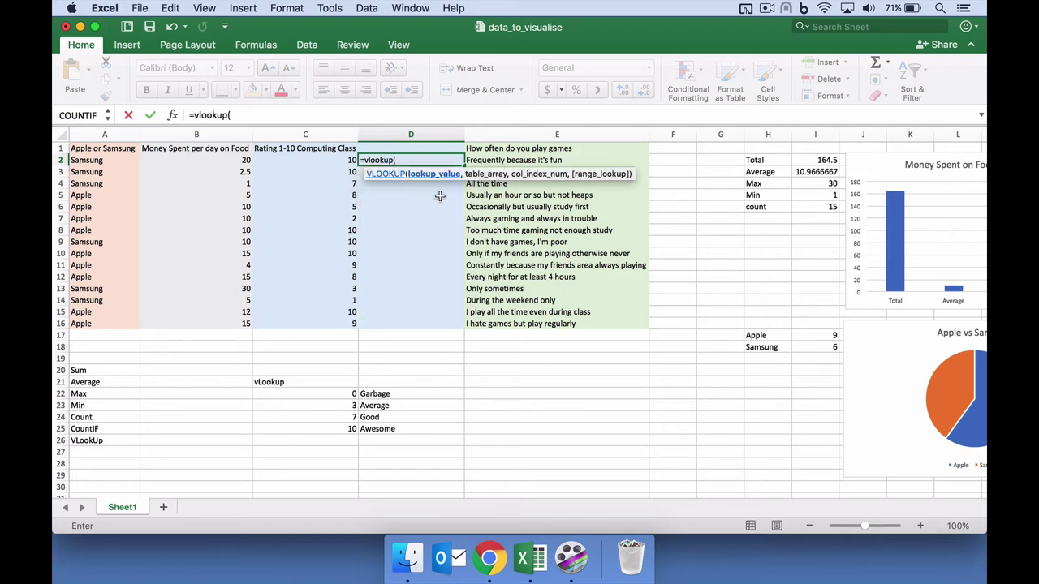
left_click(345, 160)
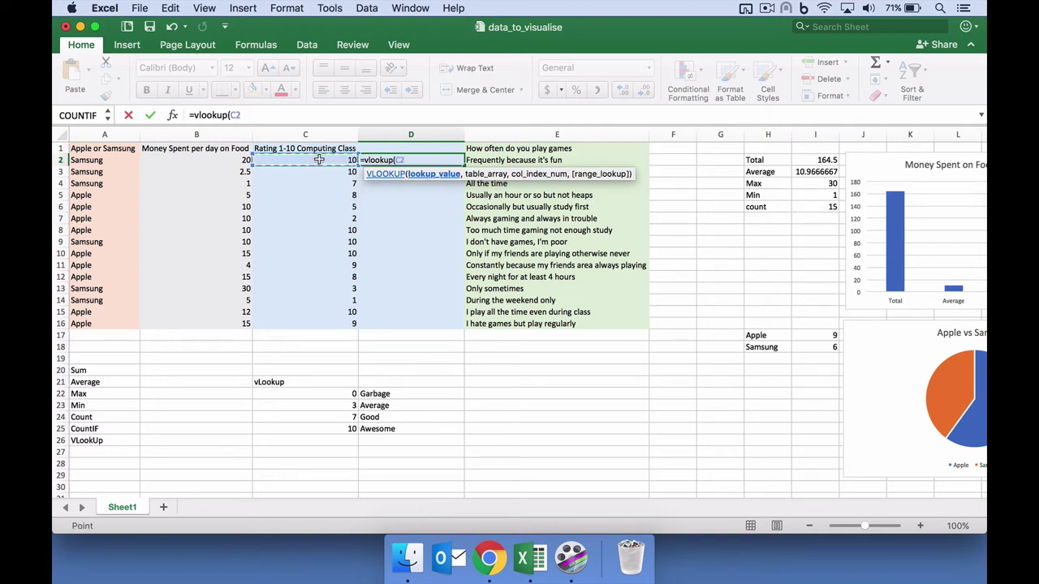
type(",")
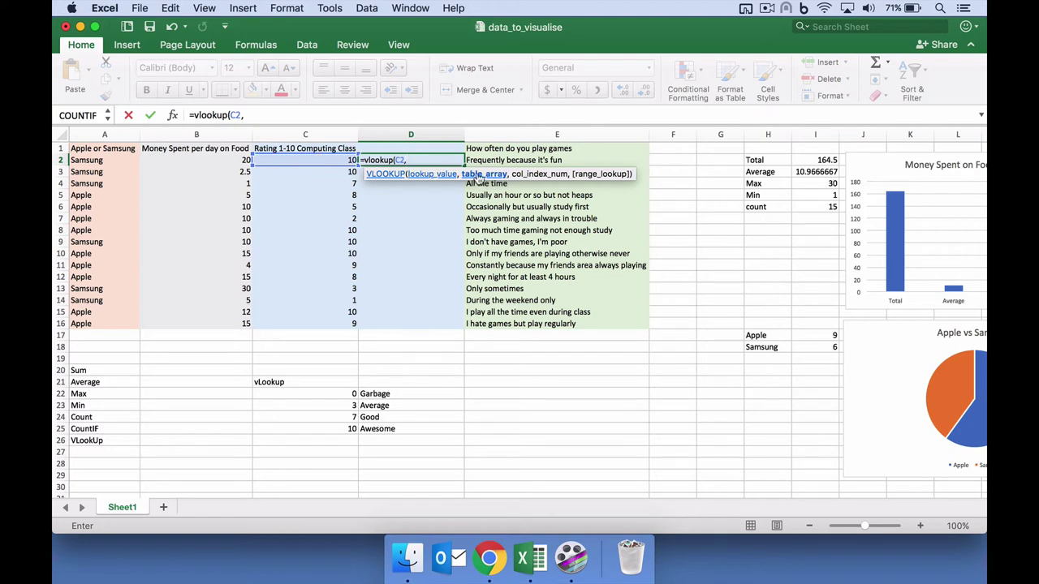
left_click(323, 393)
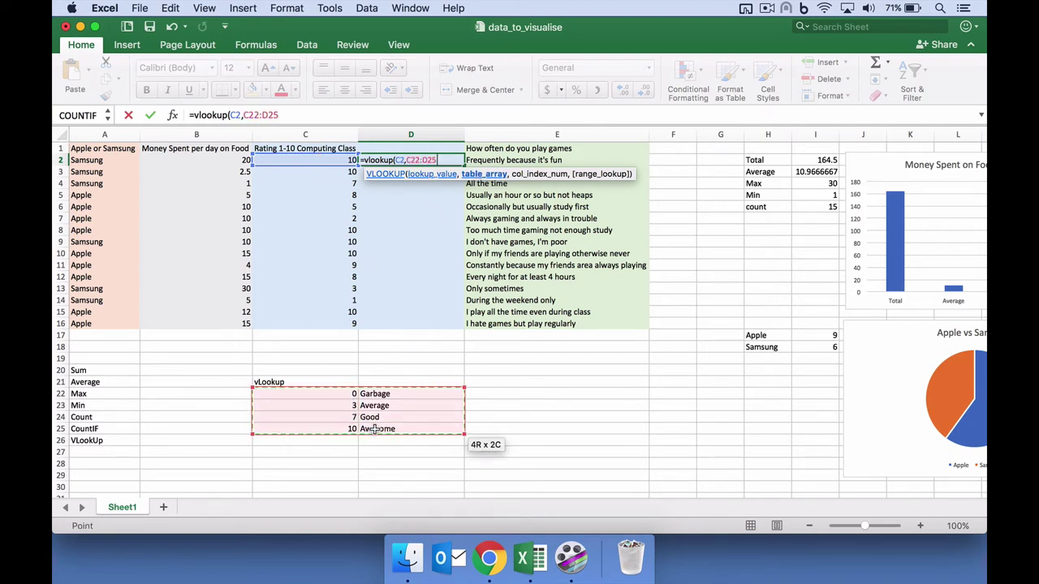
left_click_drag(375, 431, 380, 429)
type(",2")
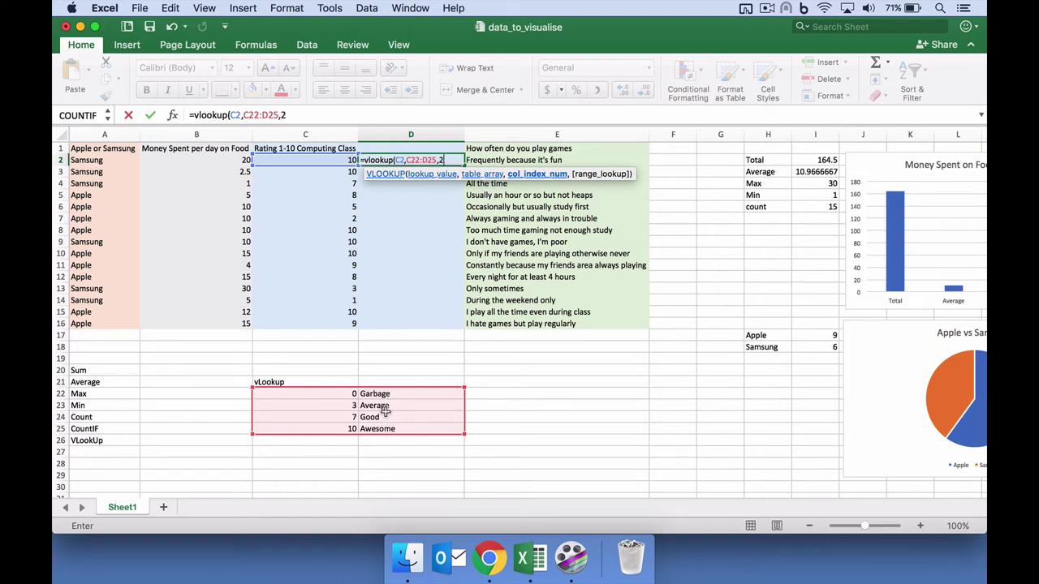
type(")")
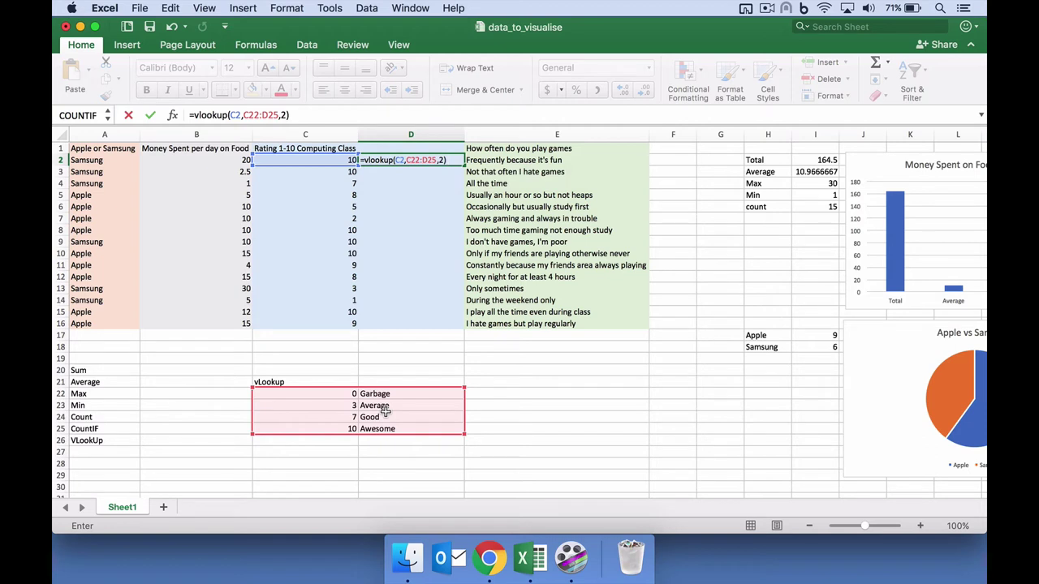
key("Return")
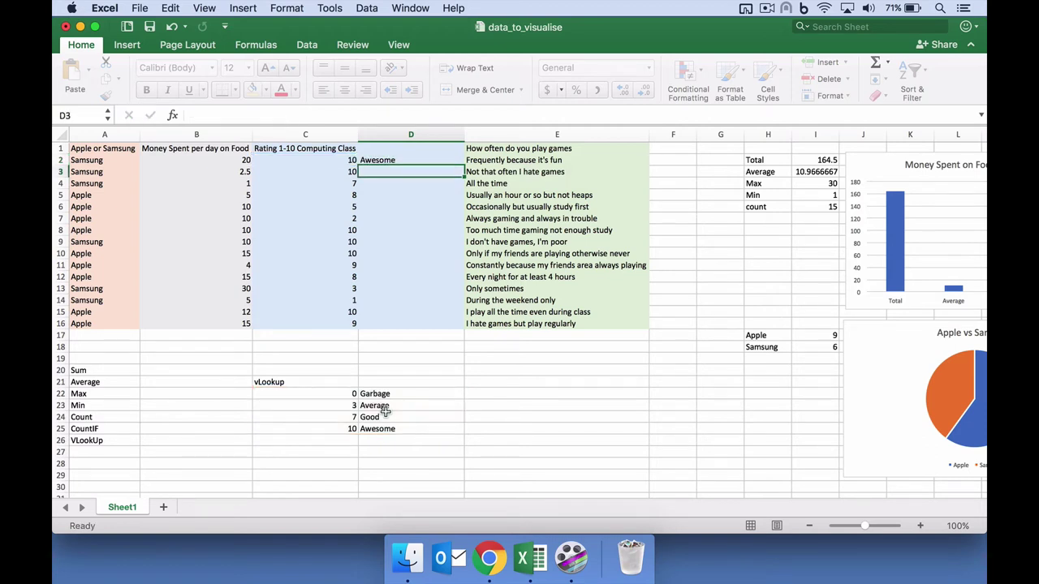
Check that D2 returns Awesome for the rating of 10 in C2
left_click(336, 160)
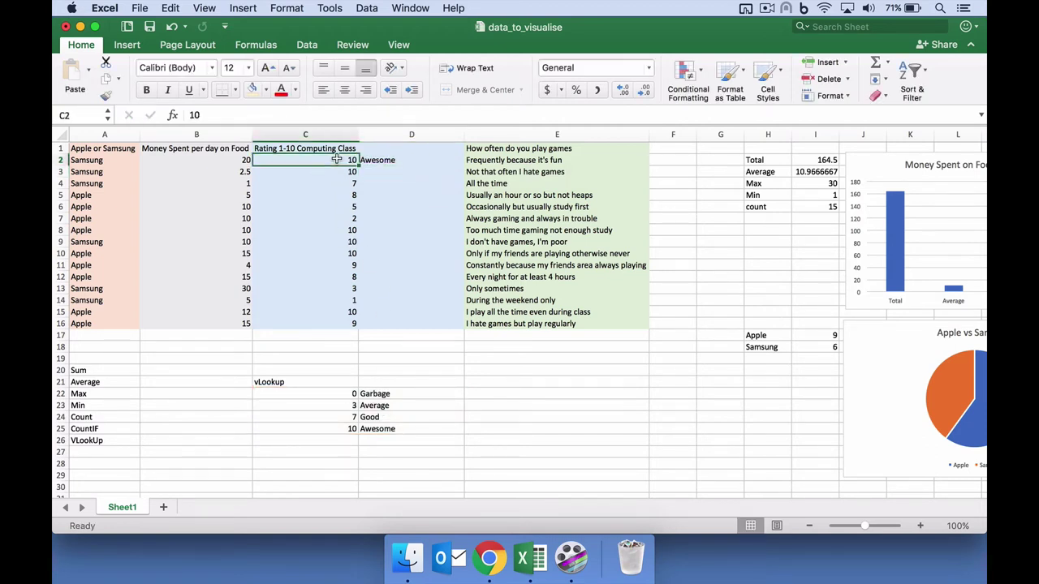
left_click(389, 160)
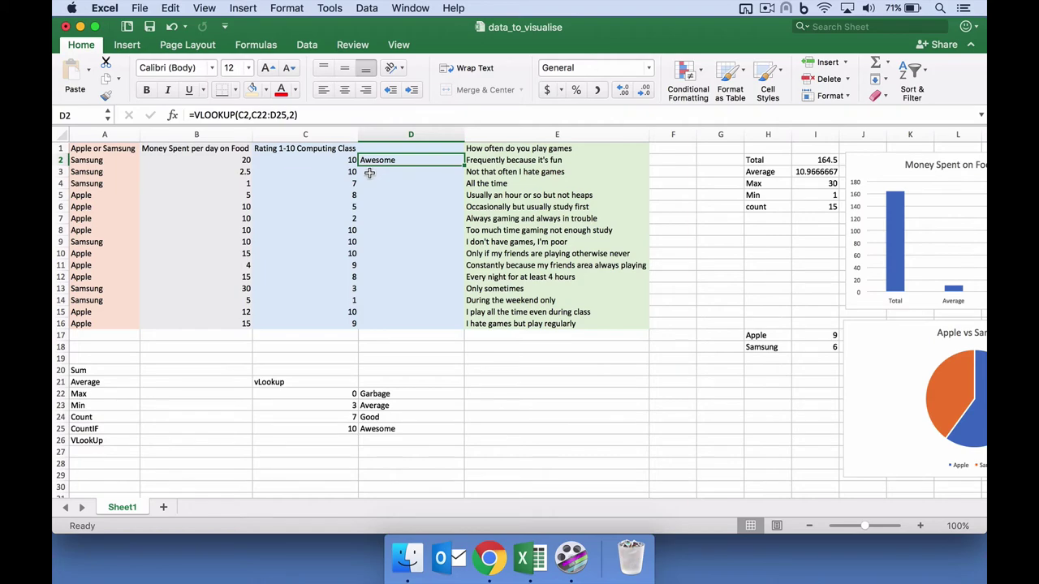
scroll(396, 331, "down", 20)
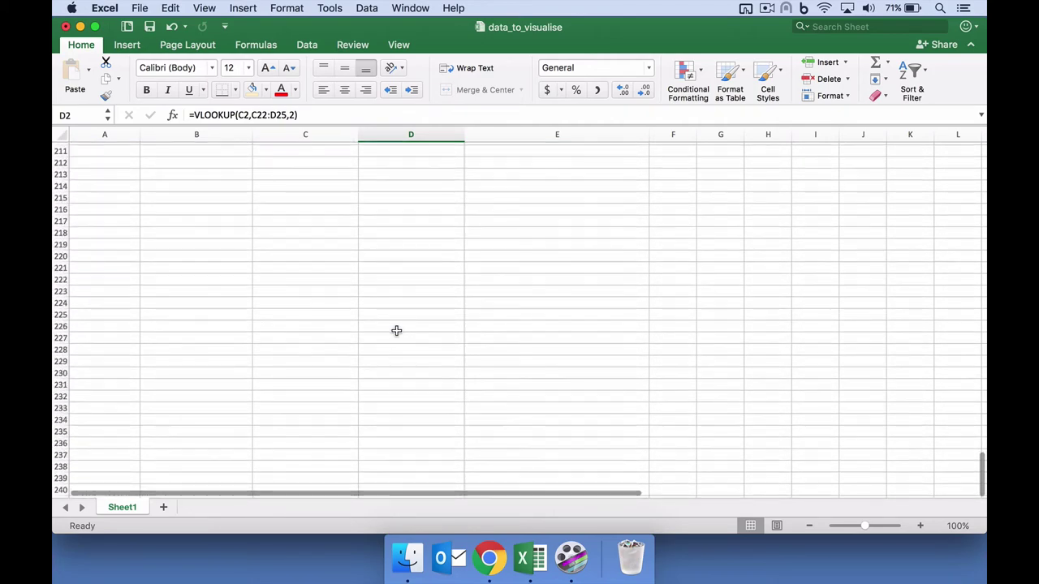
scroll(396, 330, "up", 20)
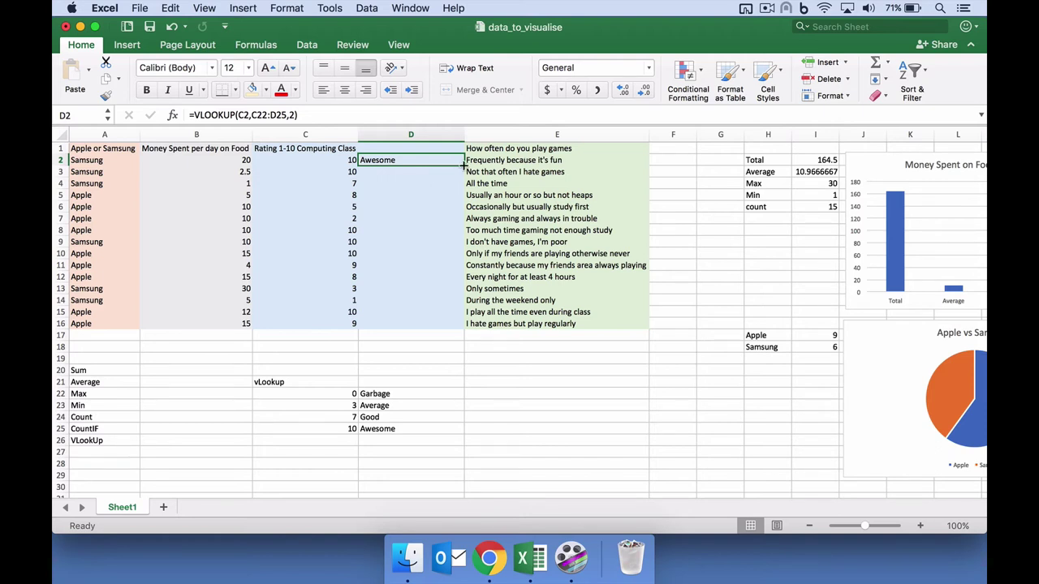
Fill the D2 lookup down to D16 and inspect D9's #N/A formula referencing C29:D32
left_click_drag(441, 169, 459, 328)
left_click(466, 393)
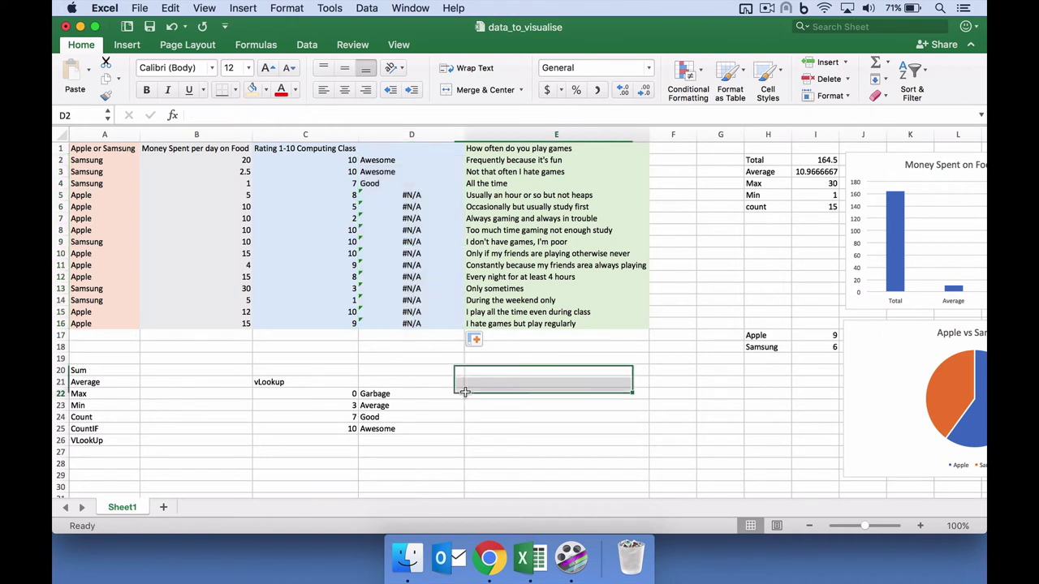
left_click(416, 241)
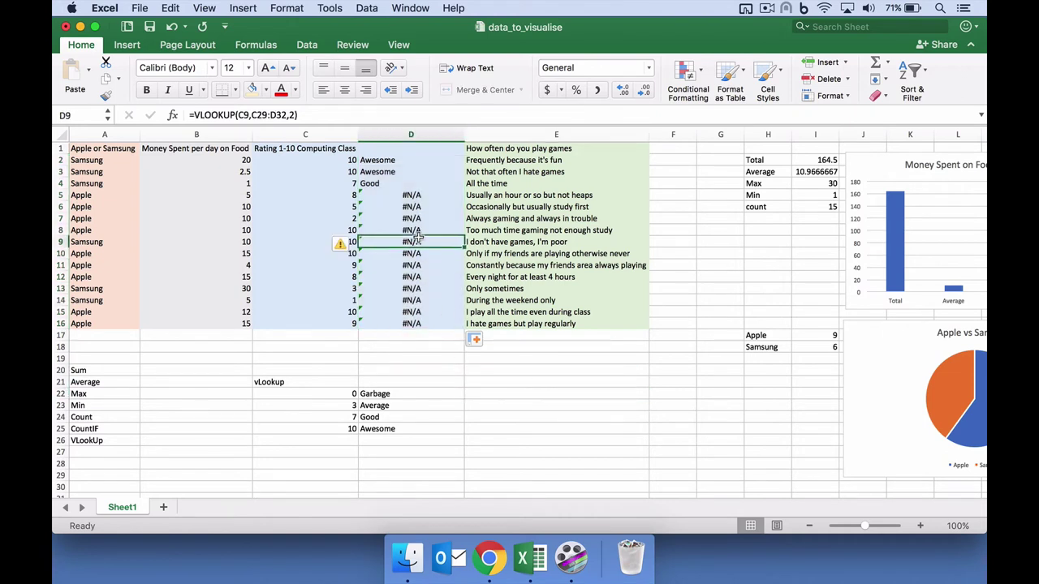
left_click(254, 114)
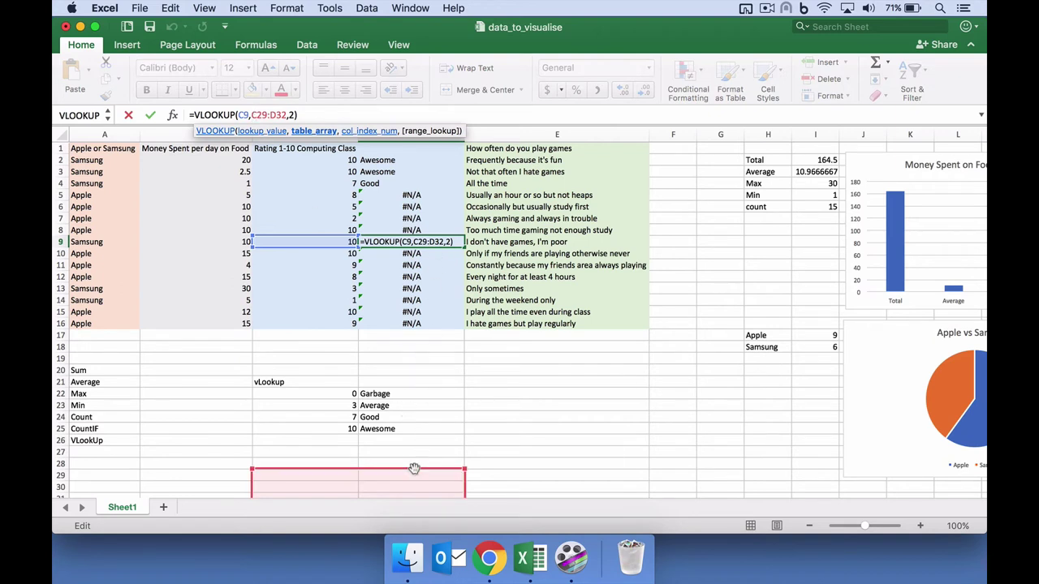
scroll(414, 469, "down", 3)
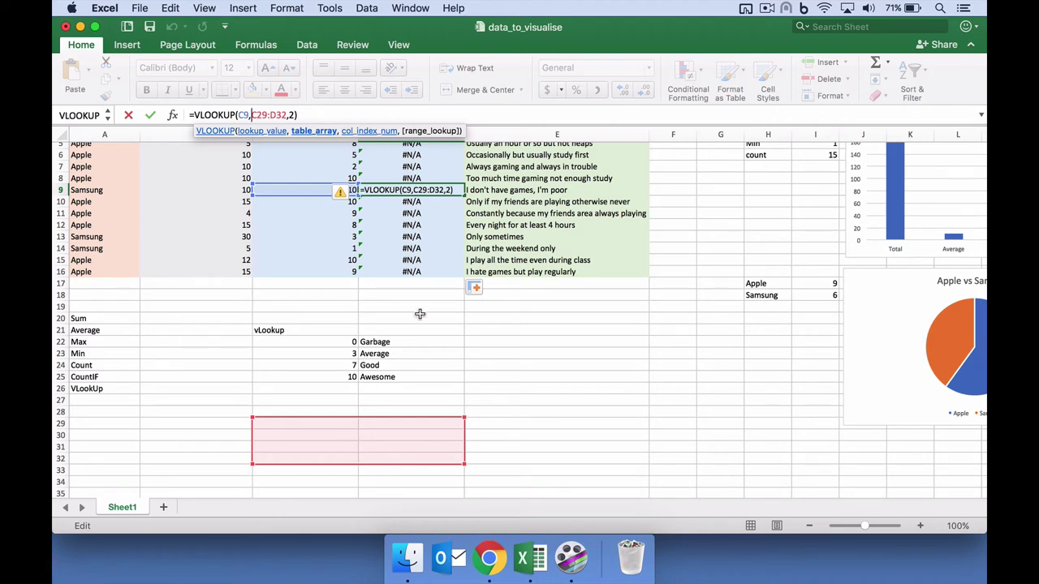
scroll(420, 315, "up", 3)
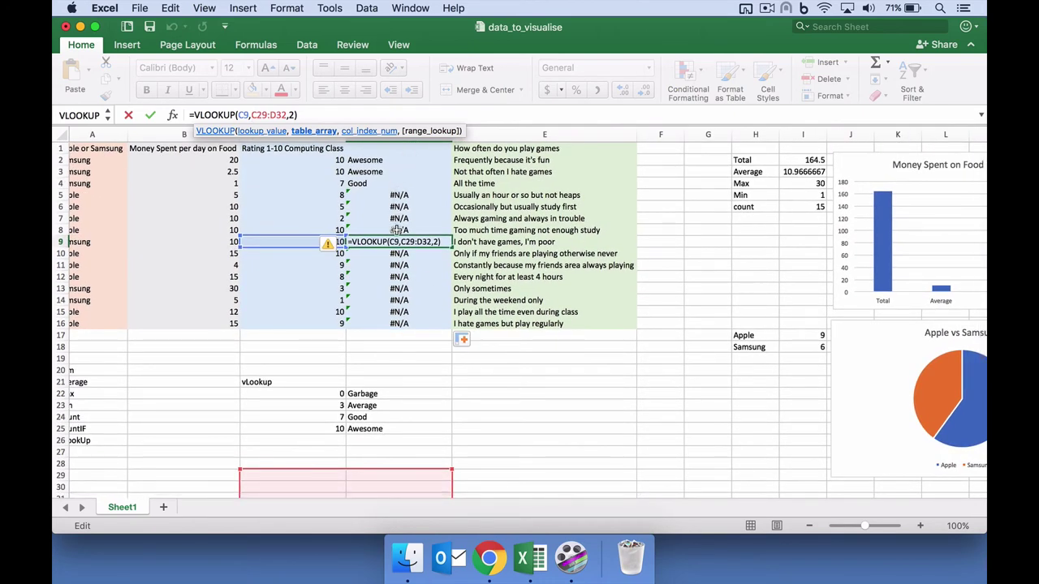
scroll(413, 360, "down", 5)
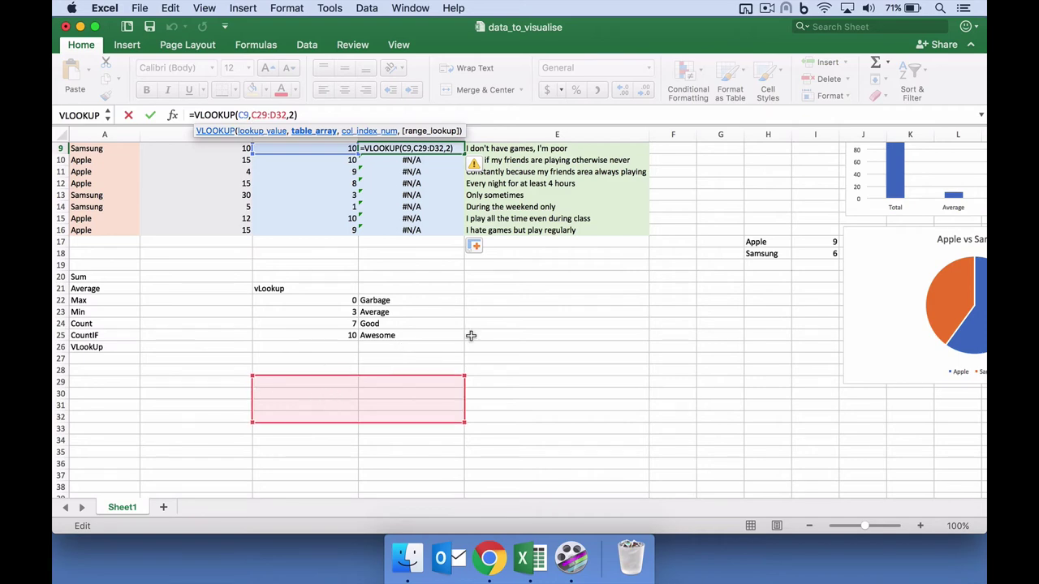
scroll(471, 337, "up", 5)
key("Return")
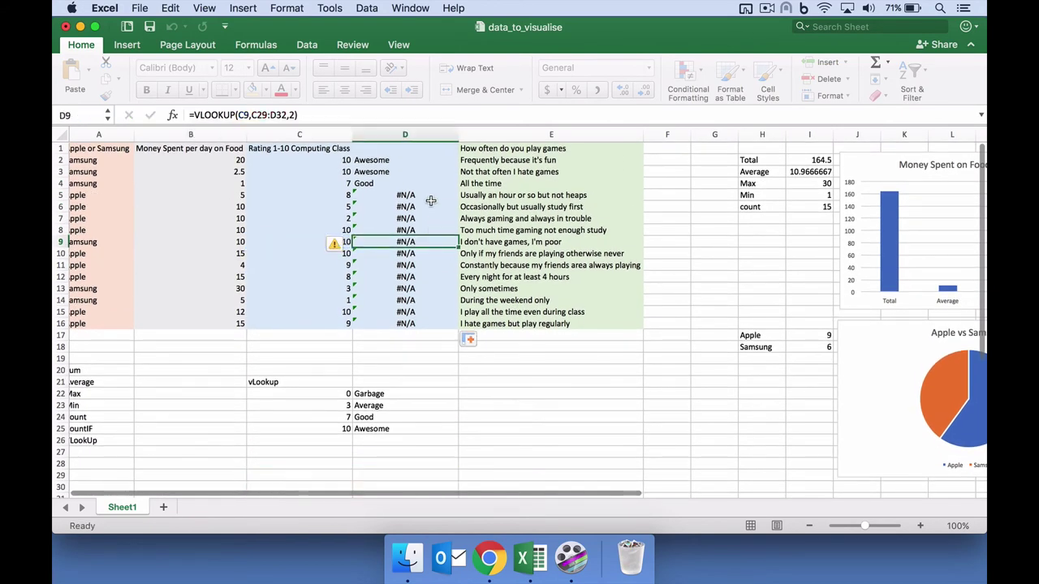
Change D2's lookup table reference to the absolute range $C$22:$D$25
left_click(396, 159)
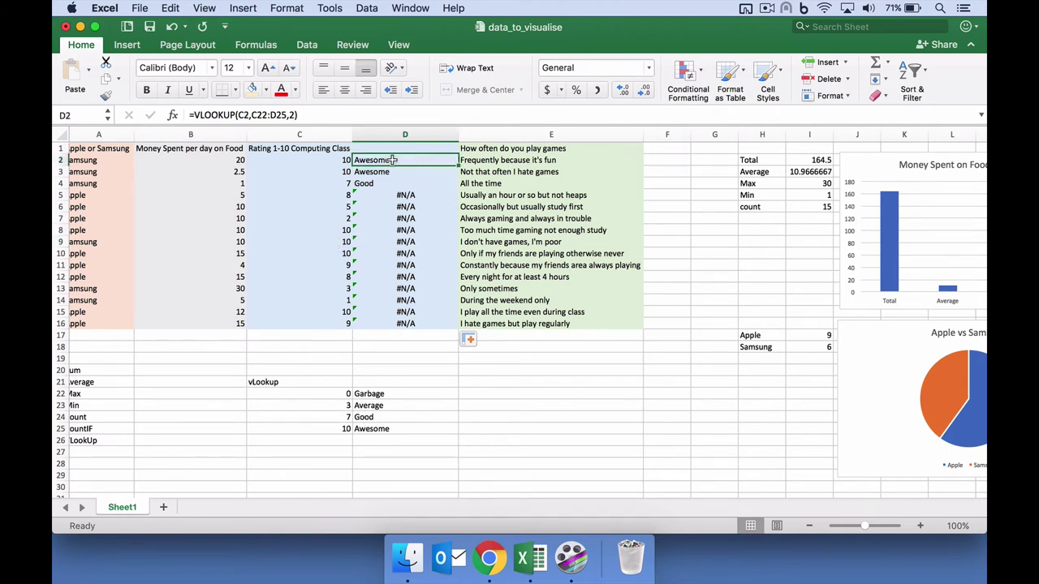
left_click(251, 114)
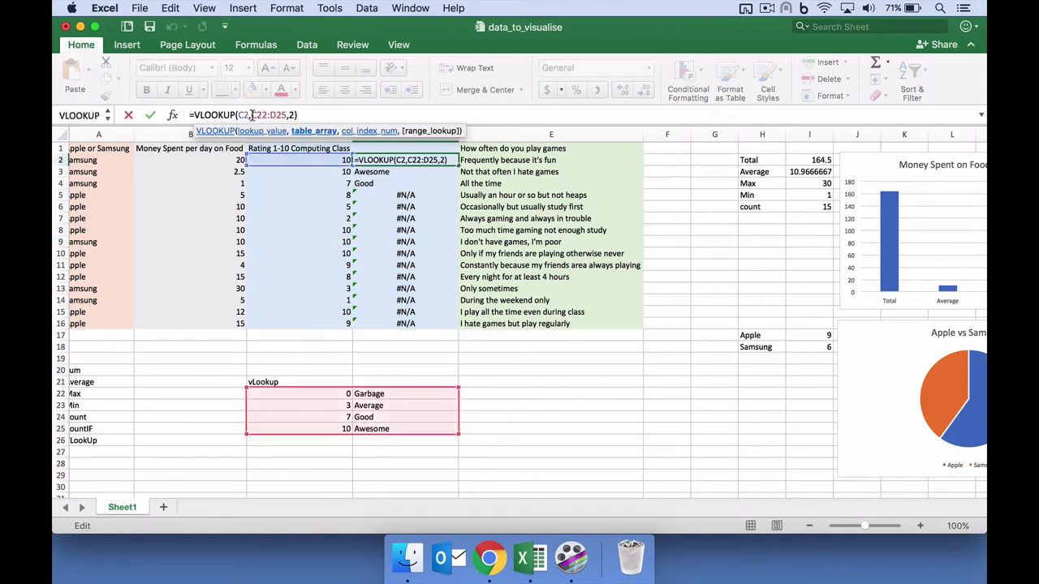
type("$")
key("Right")
type("$")
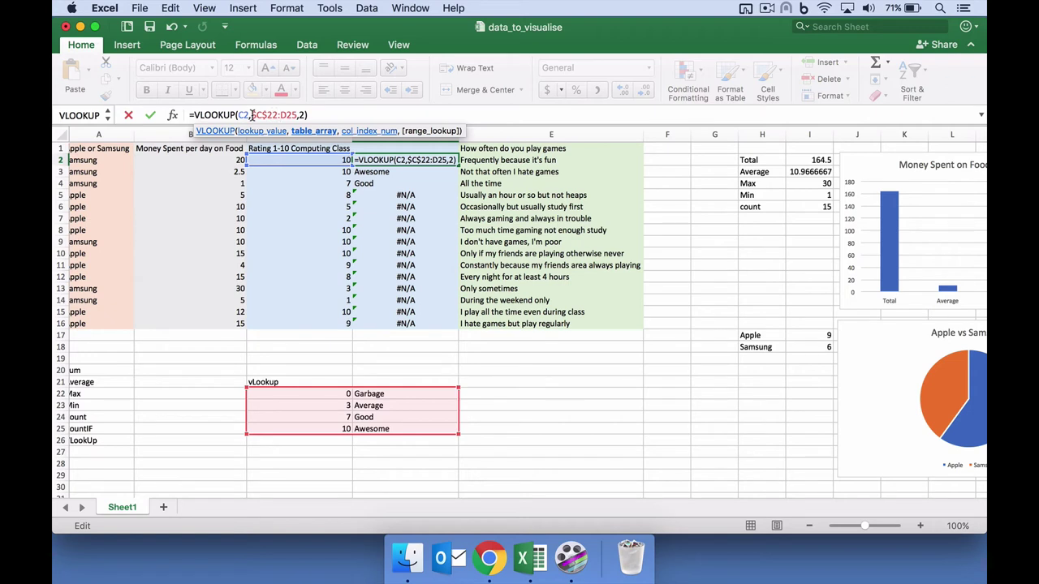
key("Right")
key("Right")
key("Right")
type("$")
key("Right")
type("$")
left_click(150, 116)
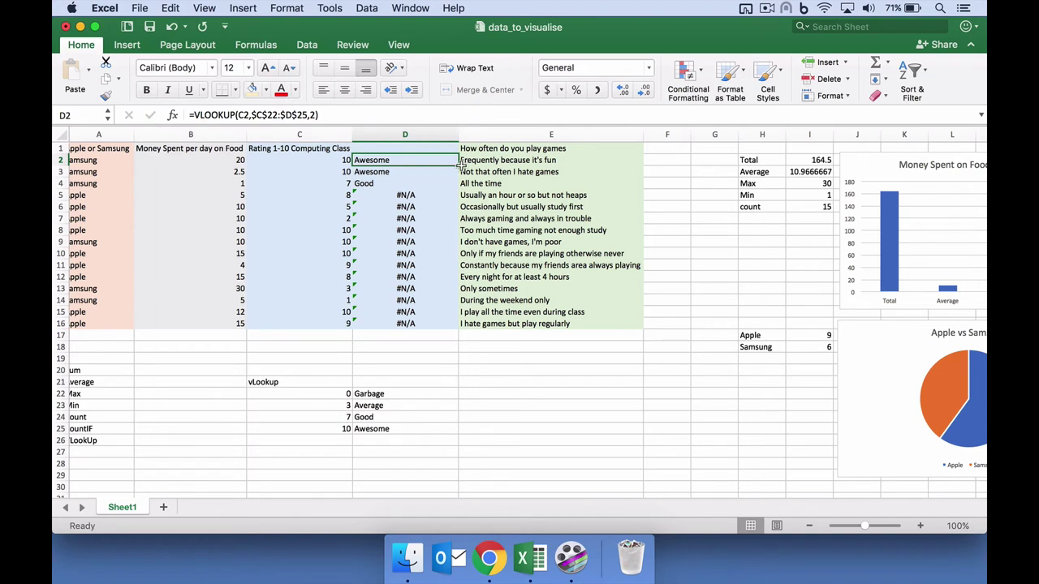
Refill D3:D16 with the fixed lookup and verify formulas in D4, D8, D12 and D15
left_click_drag(459, 166, 456, 323)
left_click(397, 162)
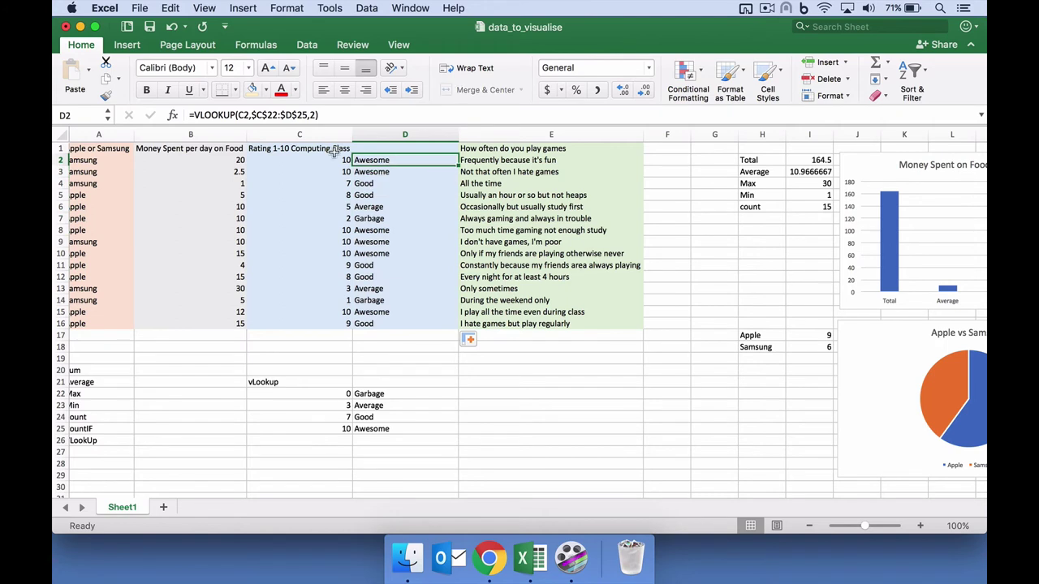
left_click(412, 191)
left_click(406, 229)
left_click(284, 118)
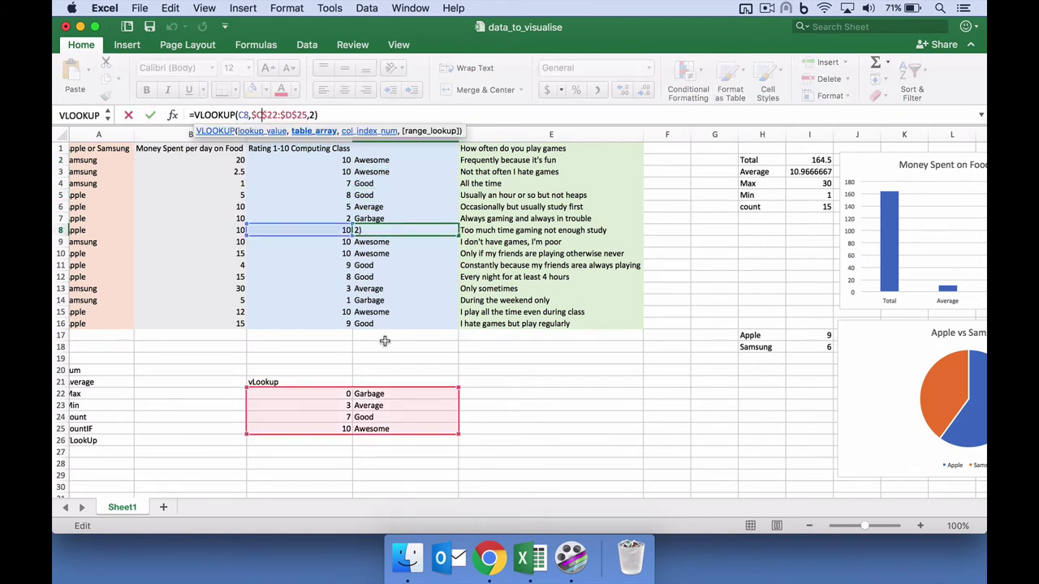
left_click(390, 313)
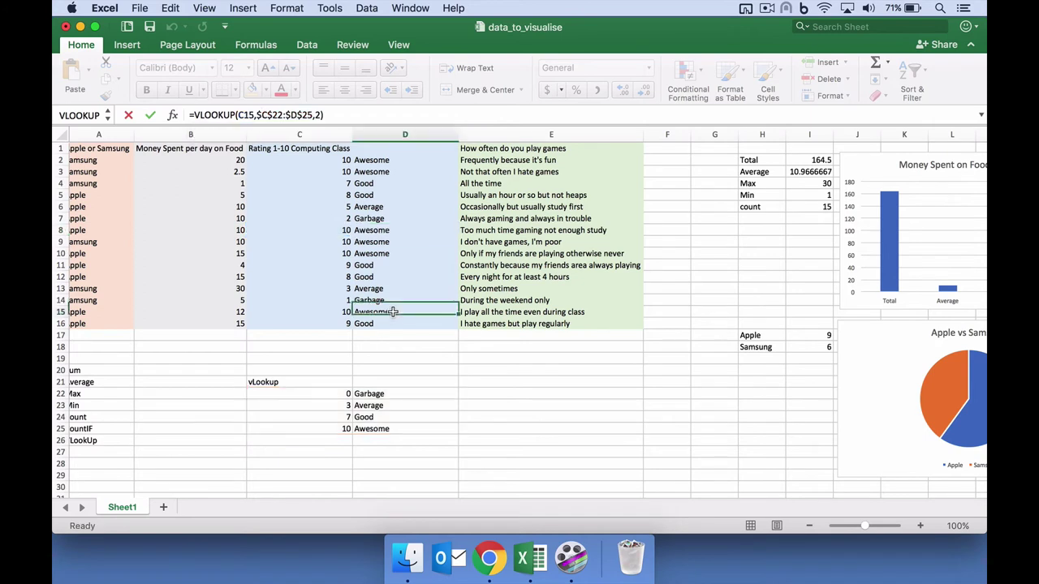
left_click(270, 115)
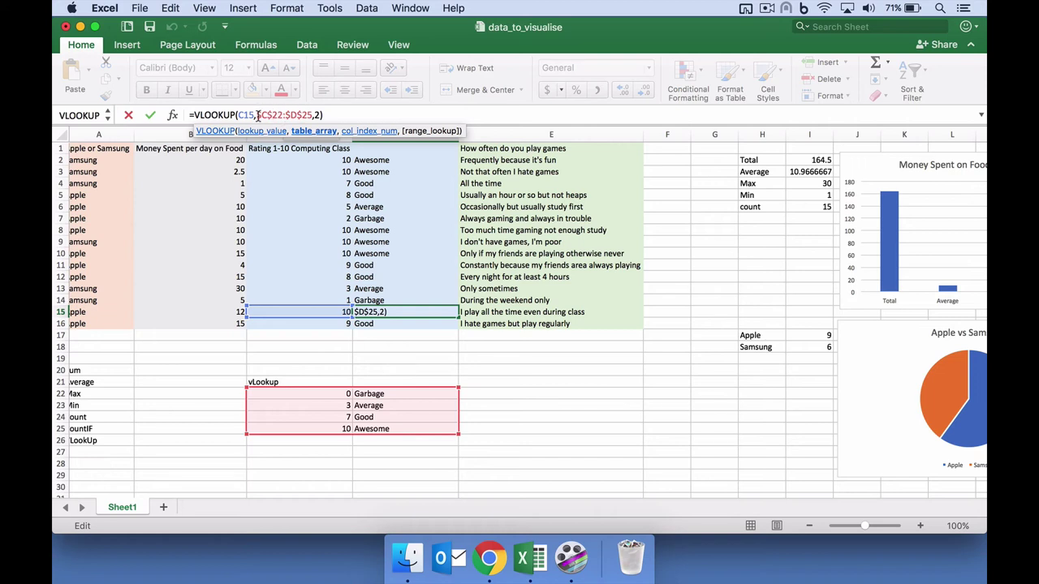
key("Return")
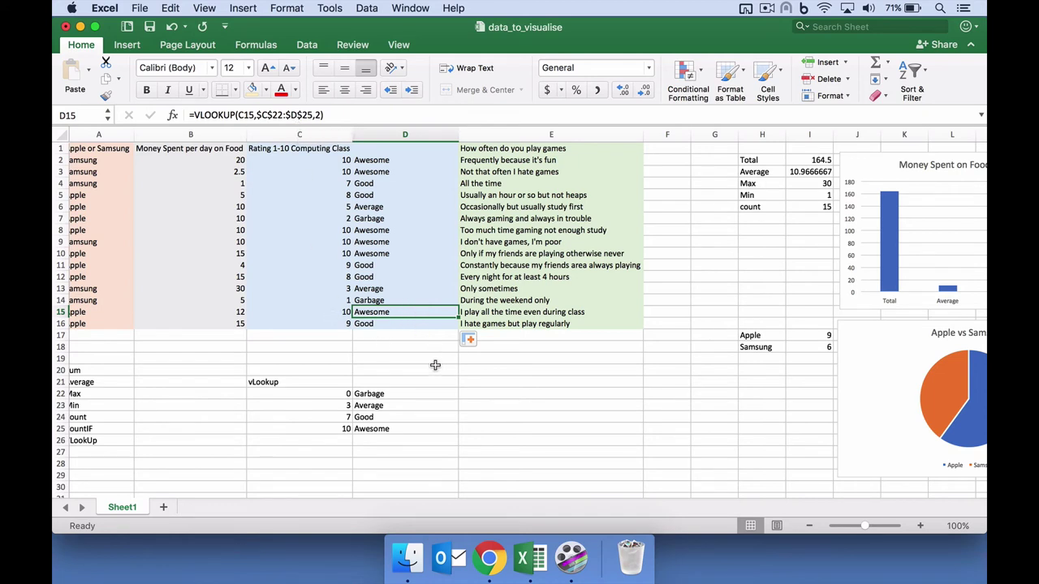
left_click(417, 163)
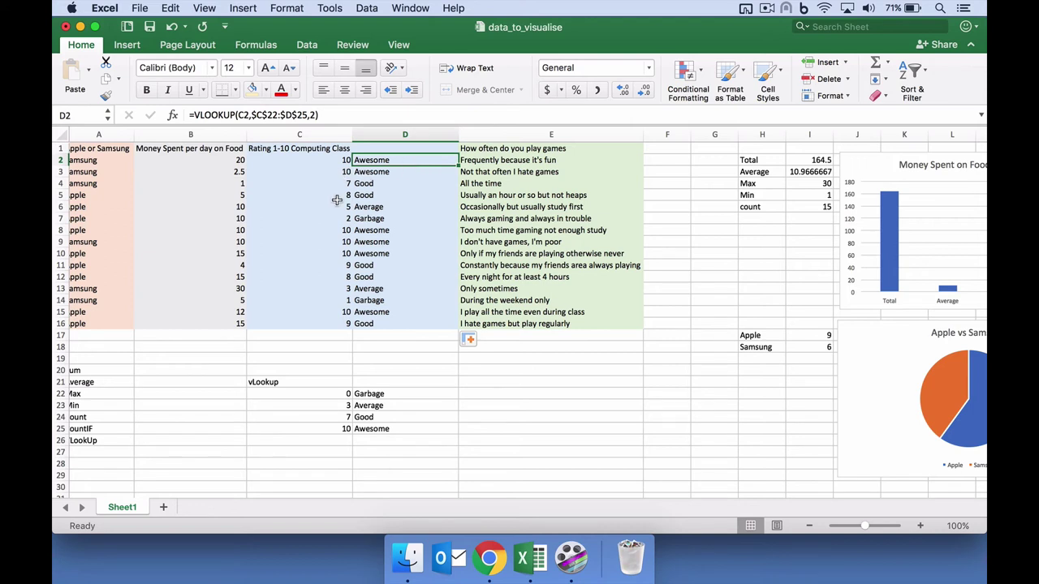
left_click(390, 188)
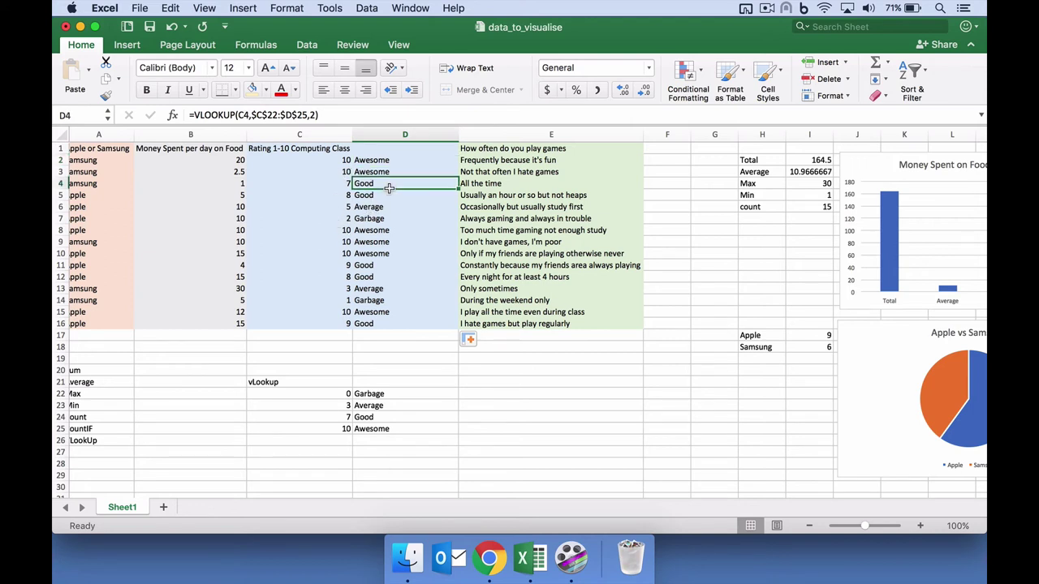
key("Down")
key("Down")
key("Down")
key("Down")
key("Down")
key("Down")
key("Down")
key("Down")
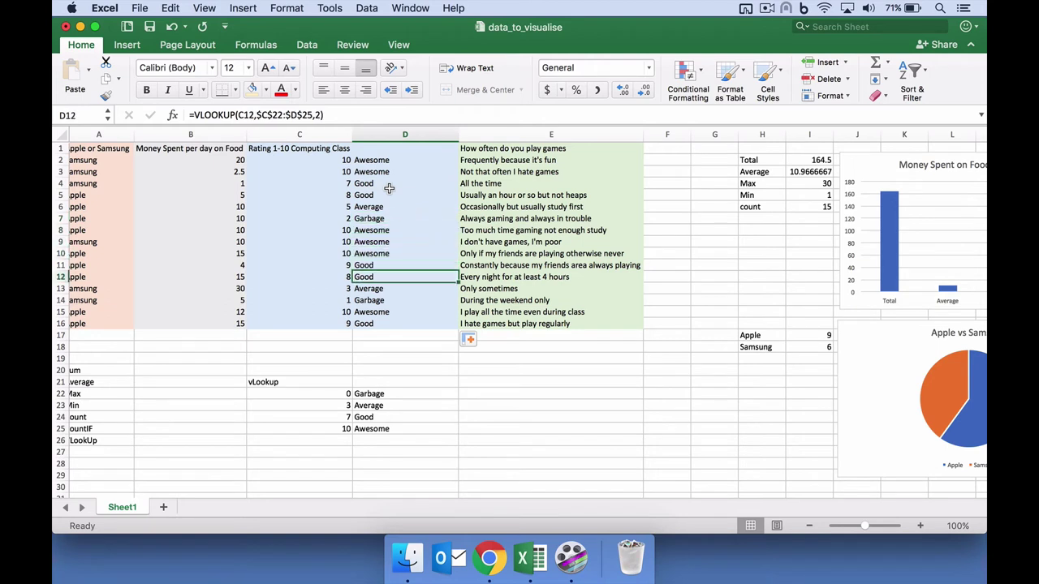
key("Down")
key("Down")
key("Down")
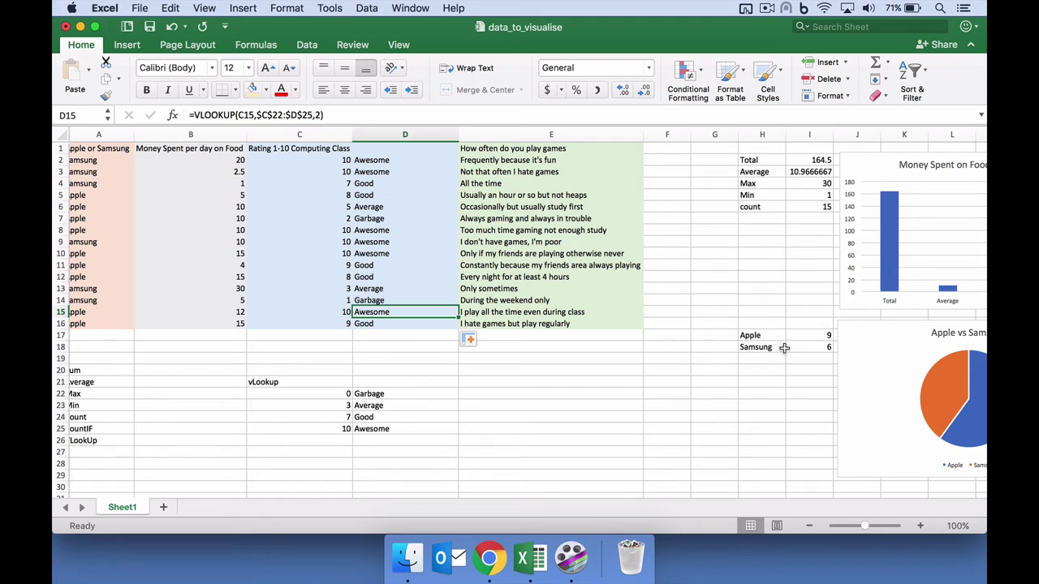
Enter =COUNTIF(D2:D16,D22) in E22 to count the Garbage ratings
left_click(477, 394)
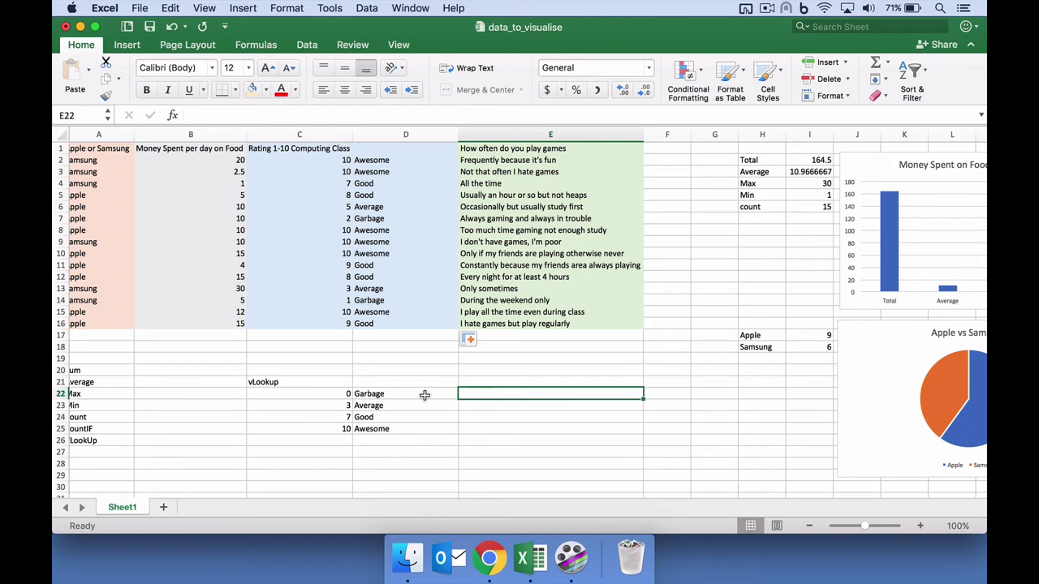
type("=")
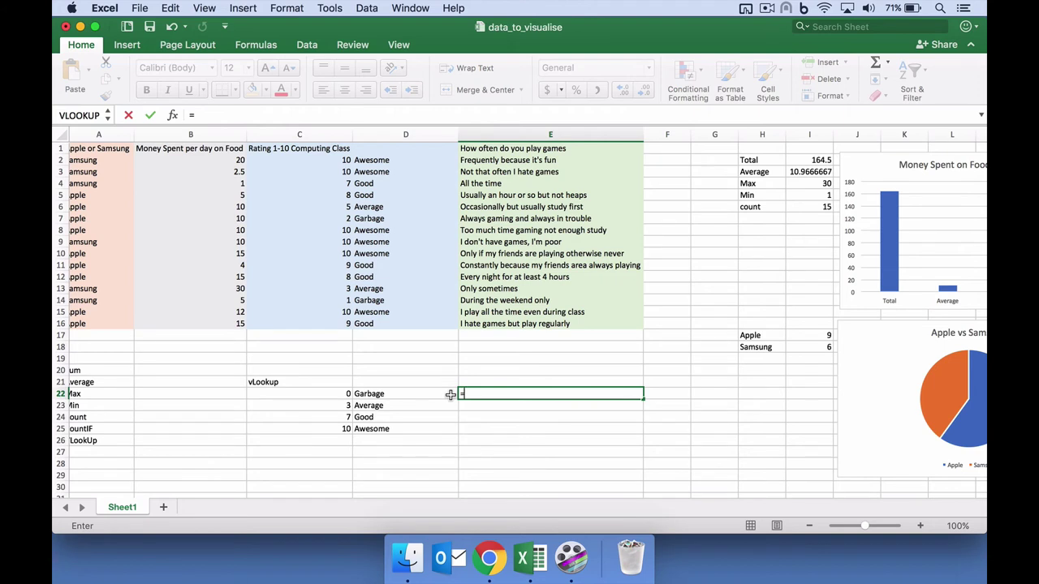
type("countif(")
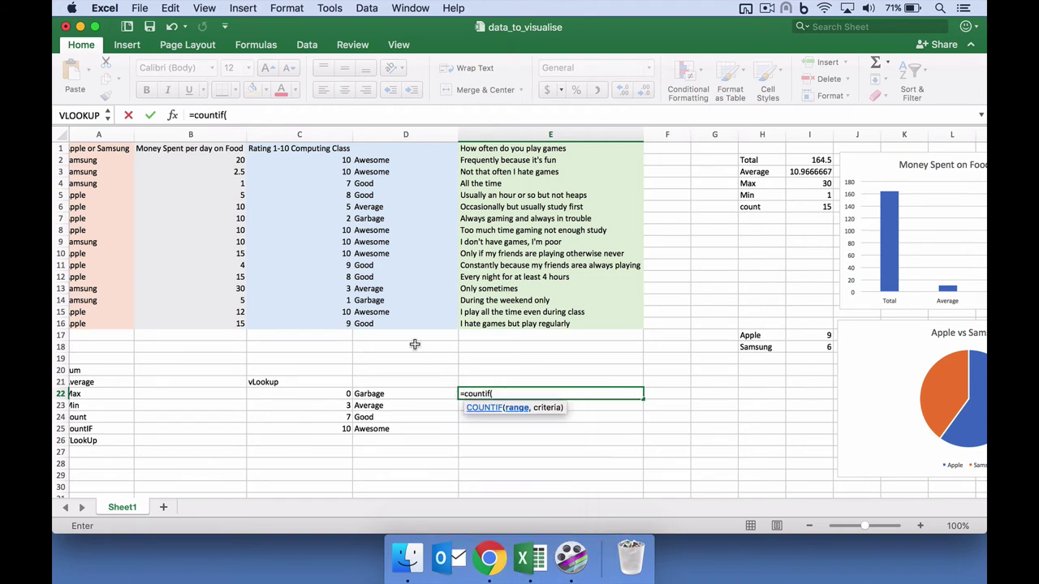
left_click_drag(390, 163, 406, 330)
type(",")
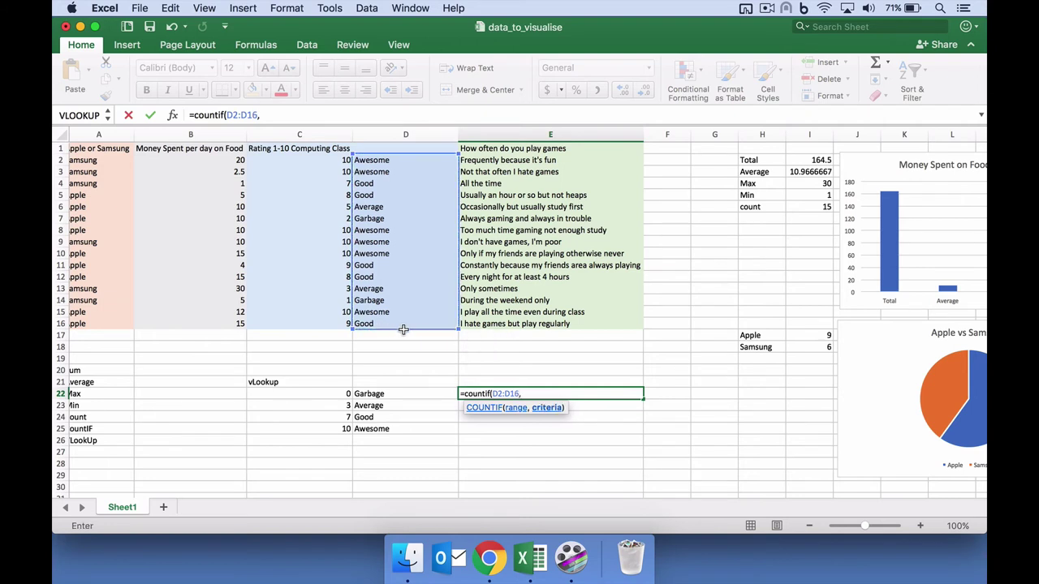
left_click(373, 394)
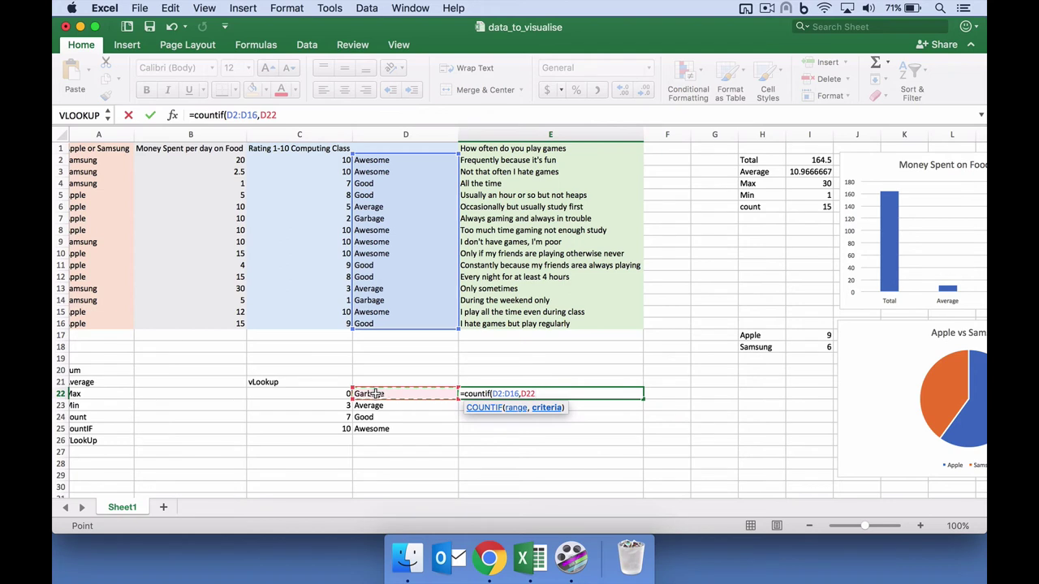
type(")")
key("Return")
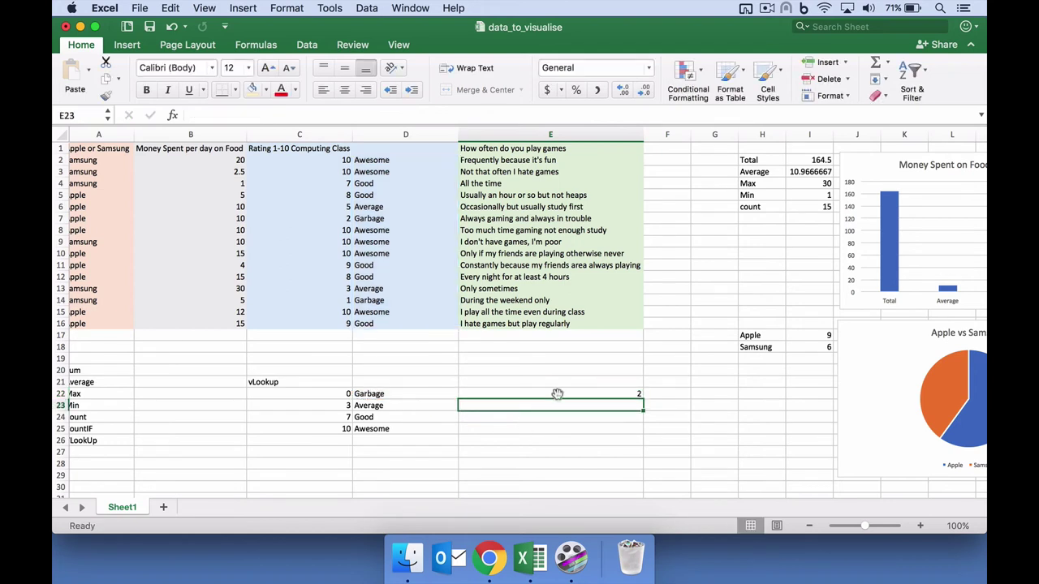
Make the COUNTIF range absolute as $D$2:$D$16
left_click(557, 394)
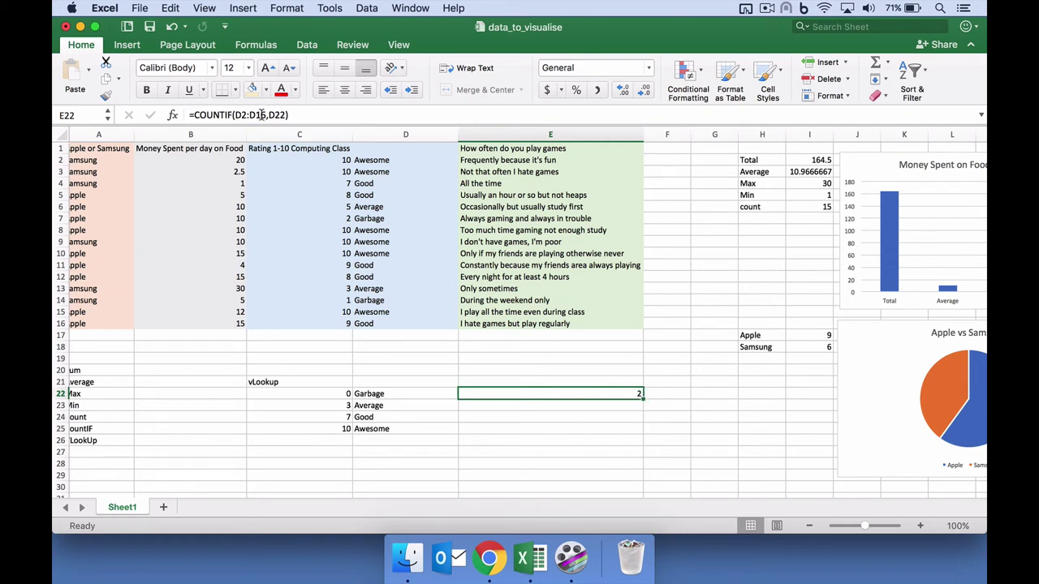
left_click(235, 114)
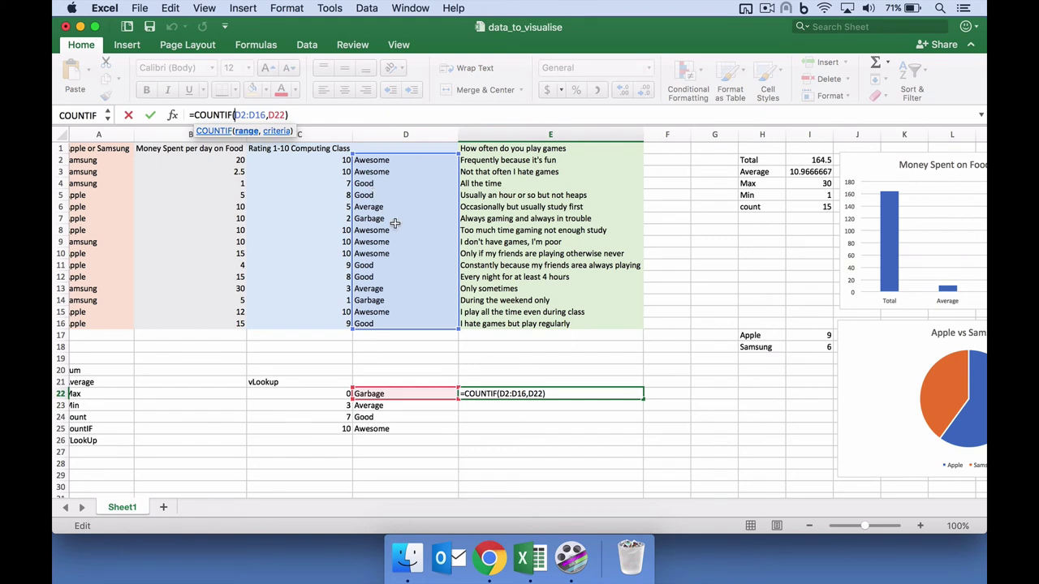
type("$")
key("Right")
type("$")
key("Right")
key("Right")
type("$")
key("Right")
type("$")
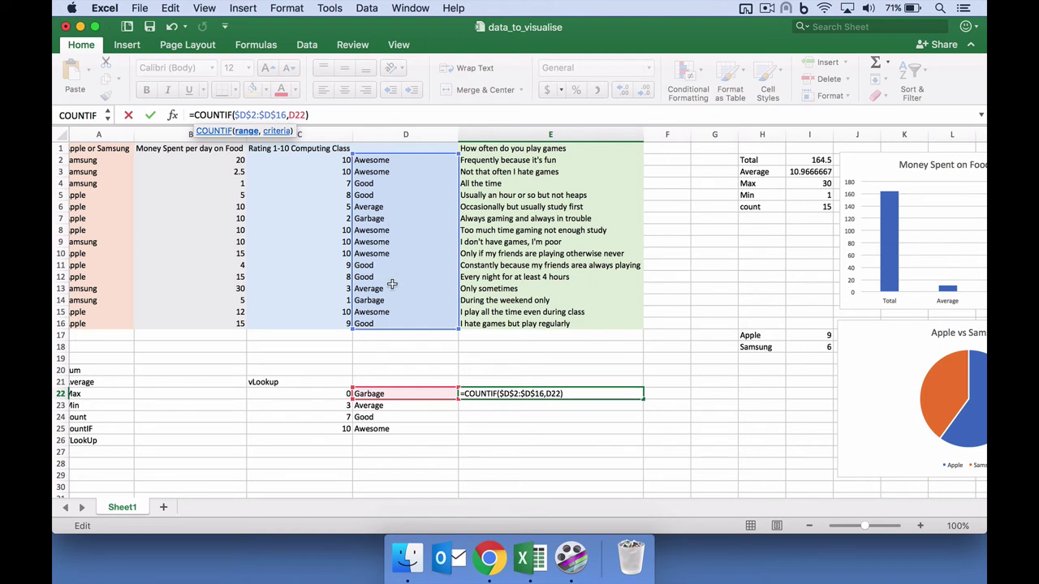
key("Return")
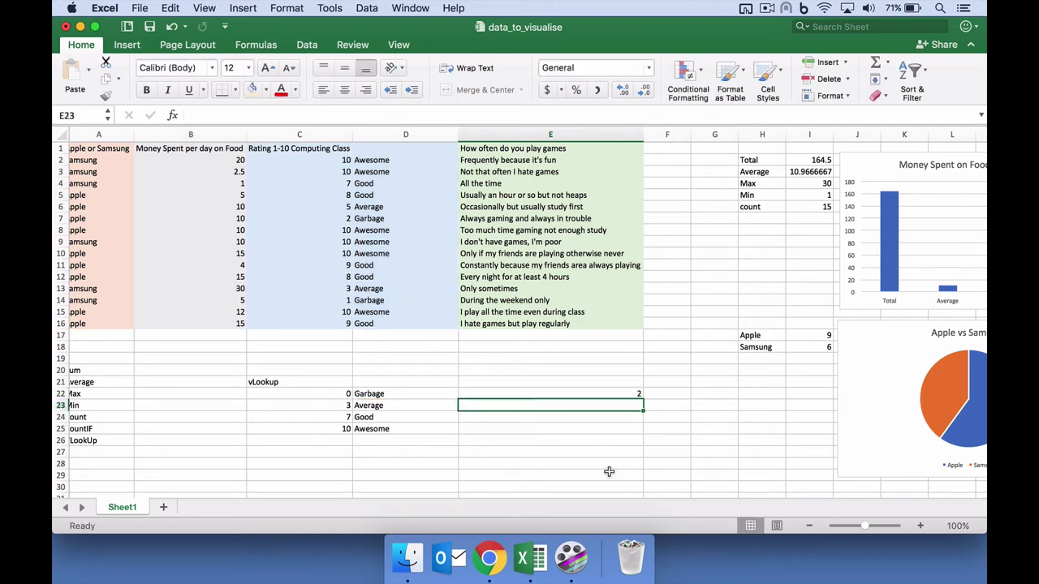
Copy the COUNTIF formula down to E25, then select D22:E25
left_click(638, 394)
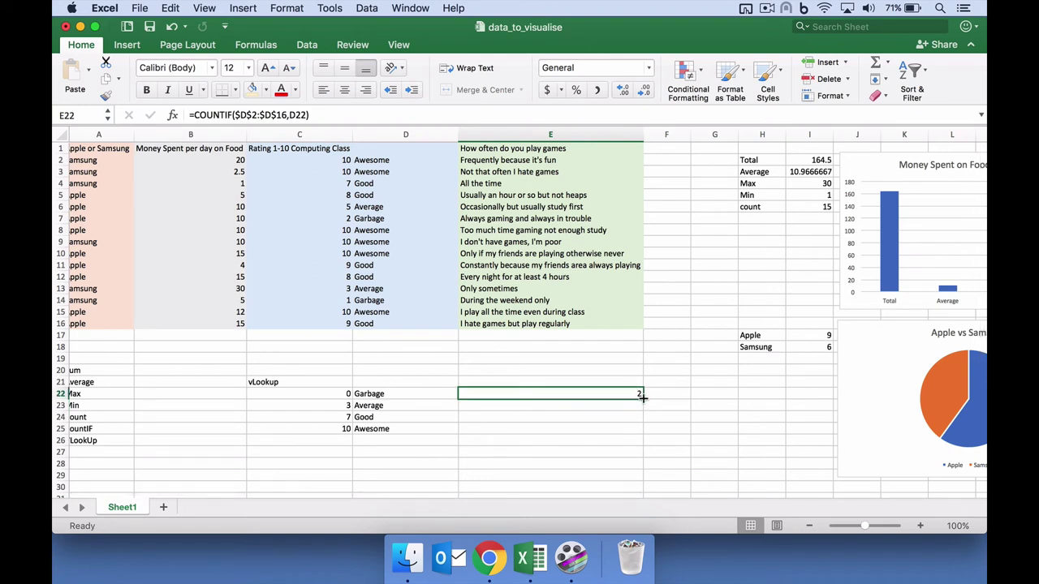
left_click_drag(638, 395, 641, 430)
left_click(714, 428)
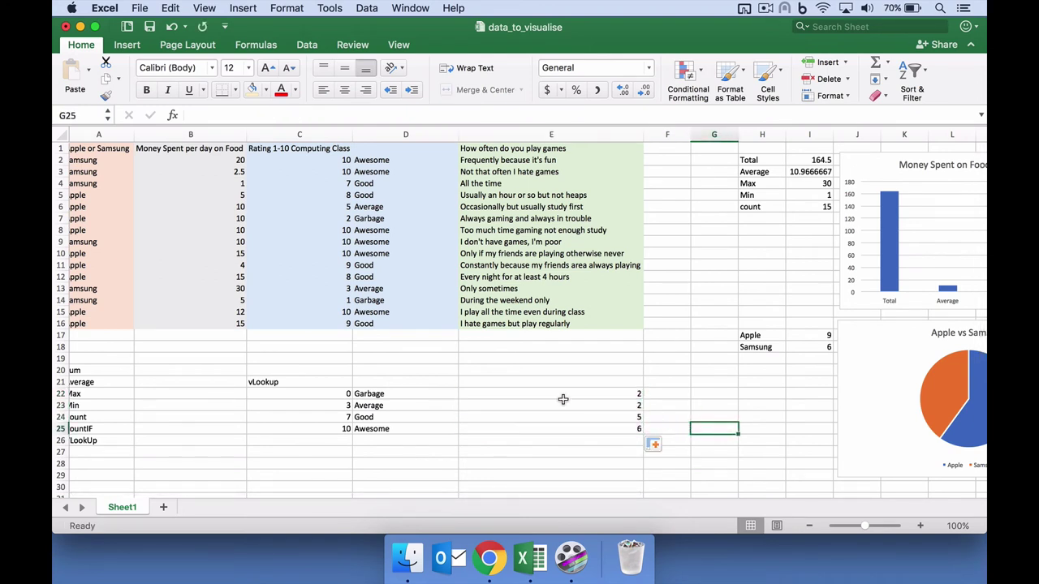
left_click(413, 394)
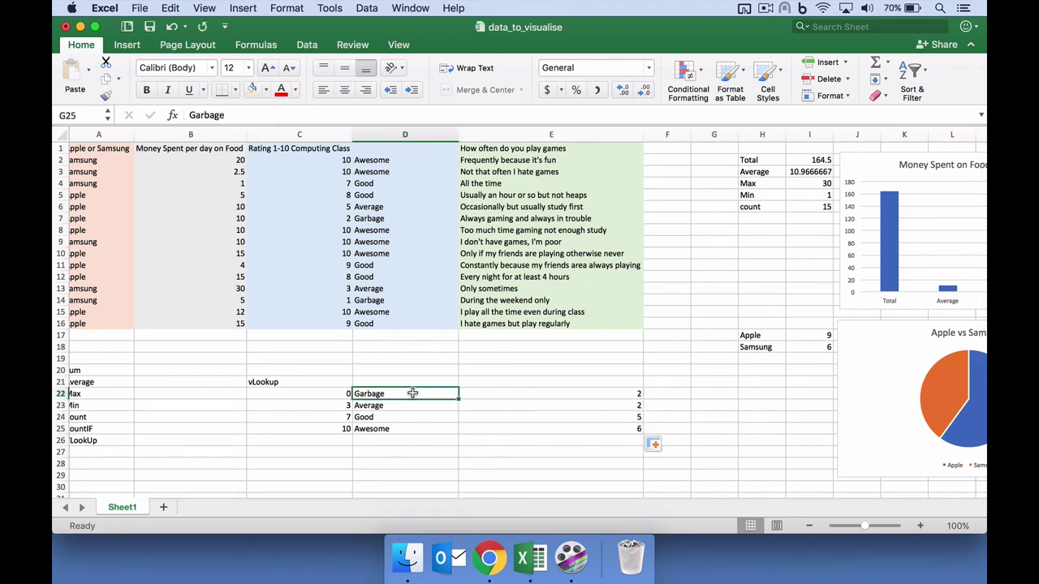
left_click_drag(412, 393, 556, 428)
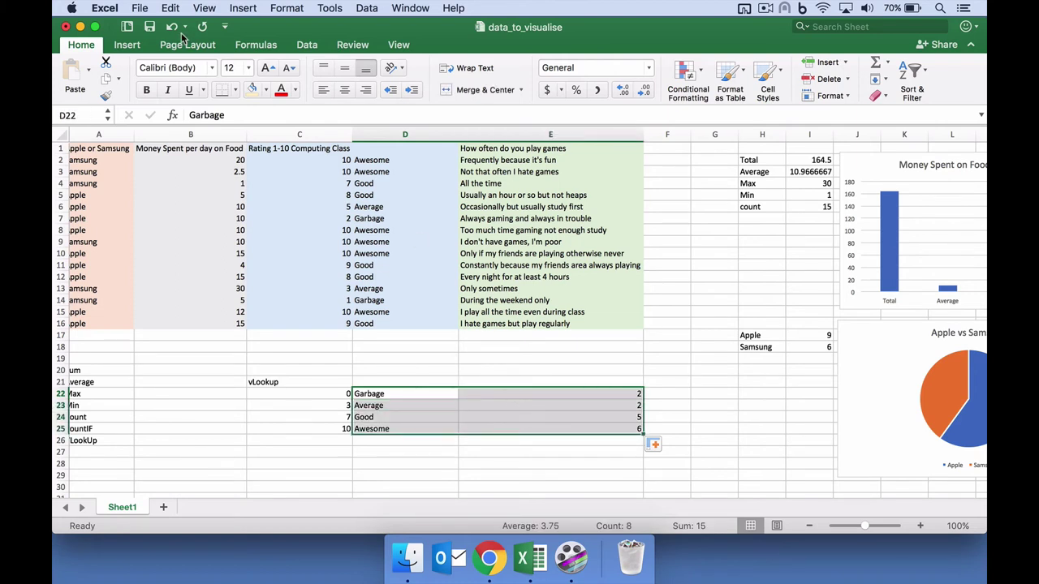
Insert a plain pie chart of the D22:E25 tallies and move it right, beside the other charts
left_click(137, 46)
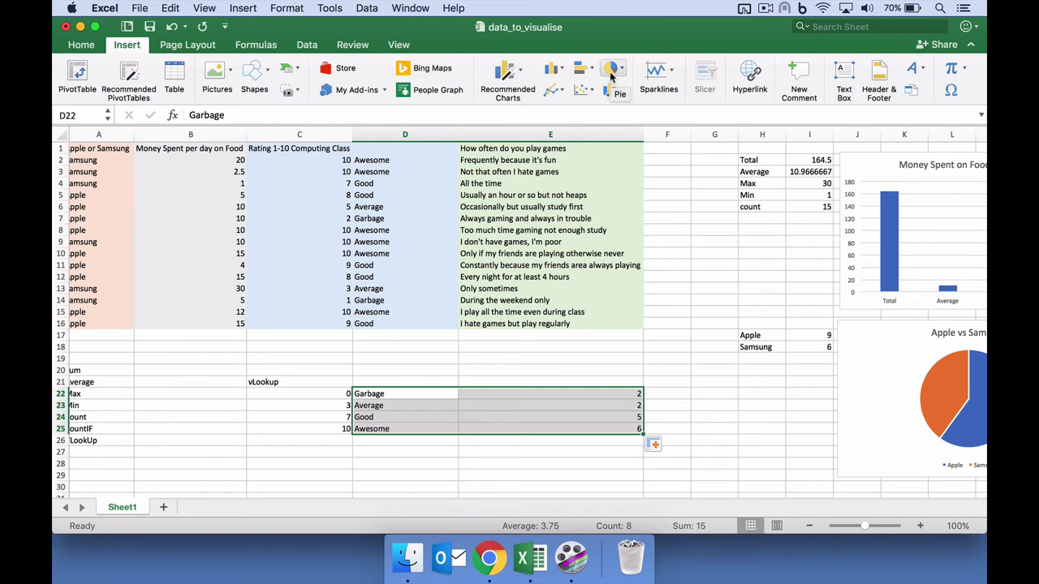
left_click(613, 70)
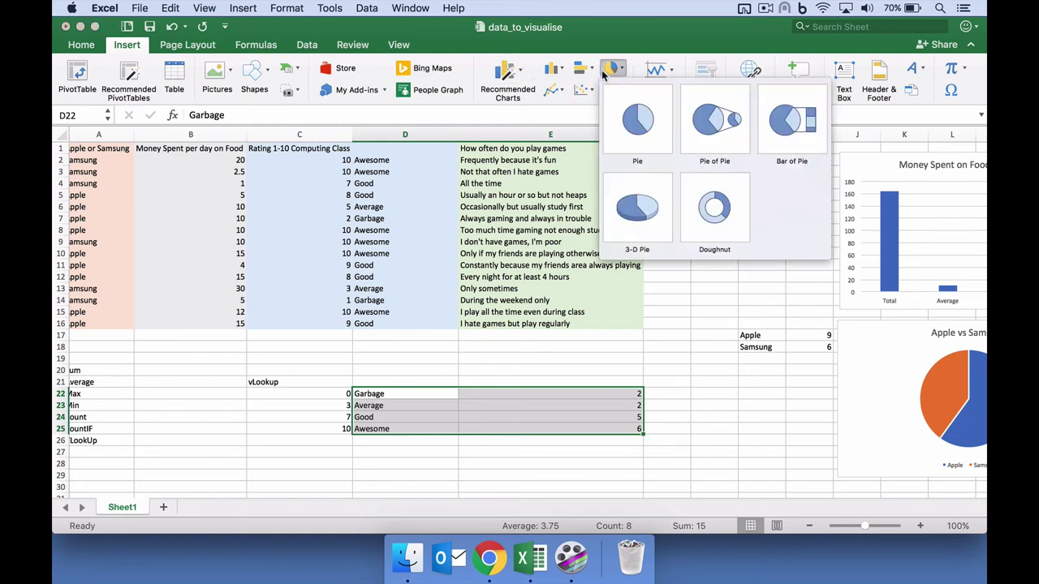
left_click(649, 119)
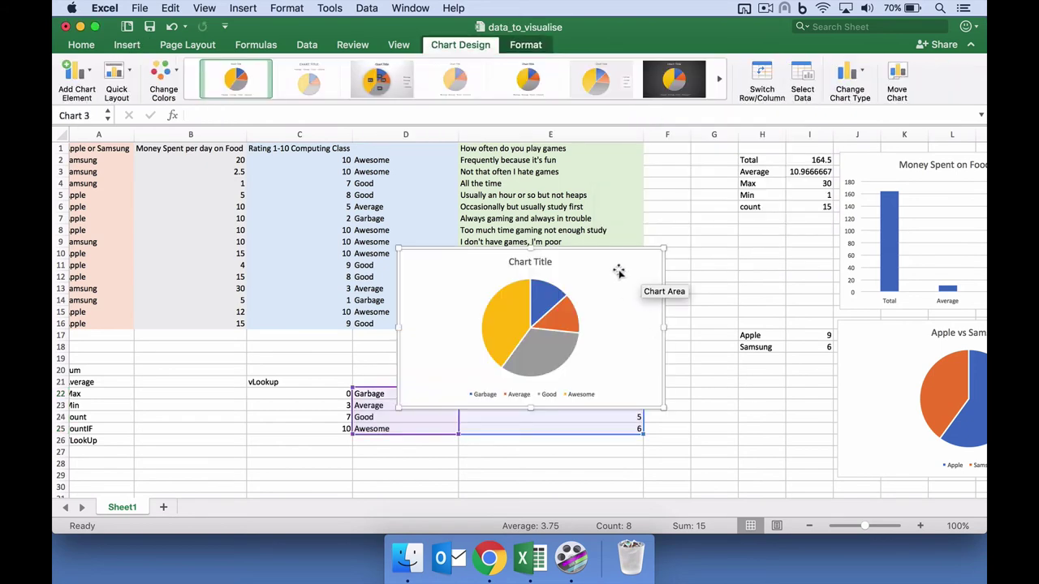
left_click_drag(622, 265, 817, 304)
scroll(816, 353, "down", 4)
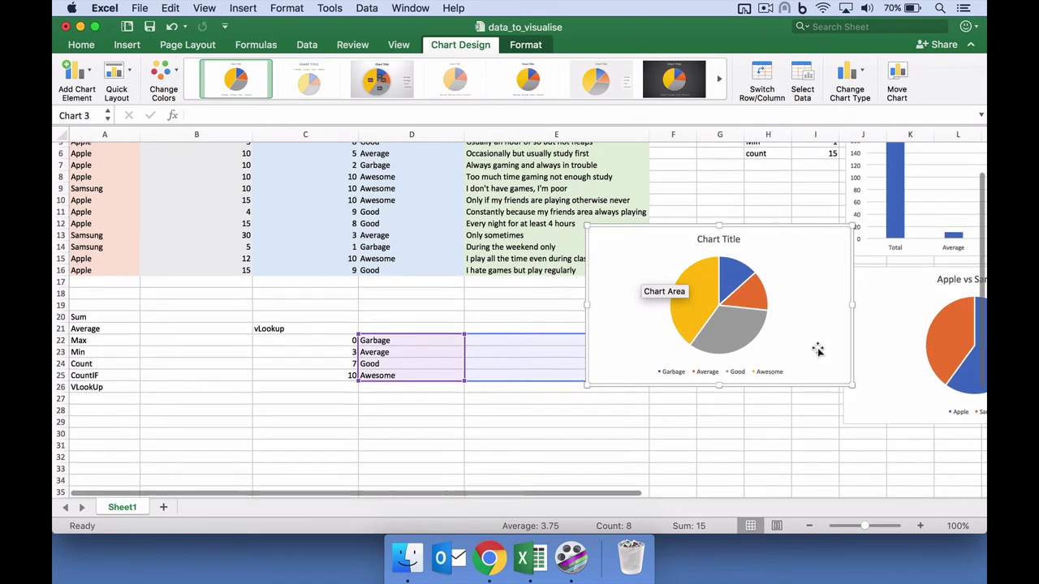
scroll(818, 351, "right", 1)
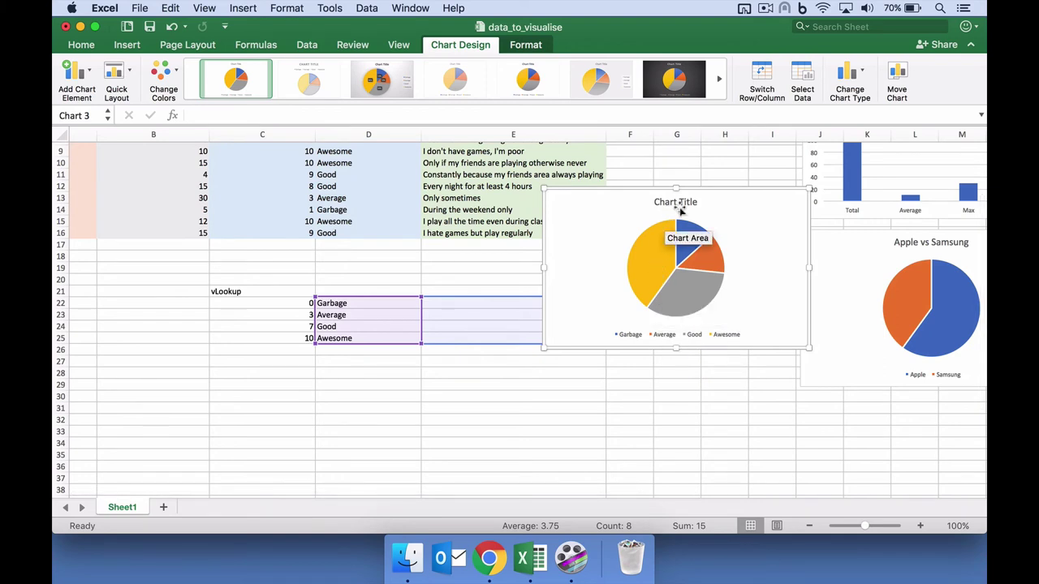
left_click_drag(720, 207, 811, 226)
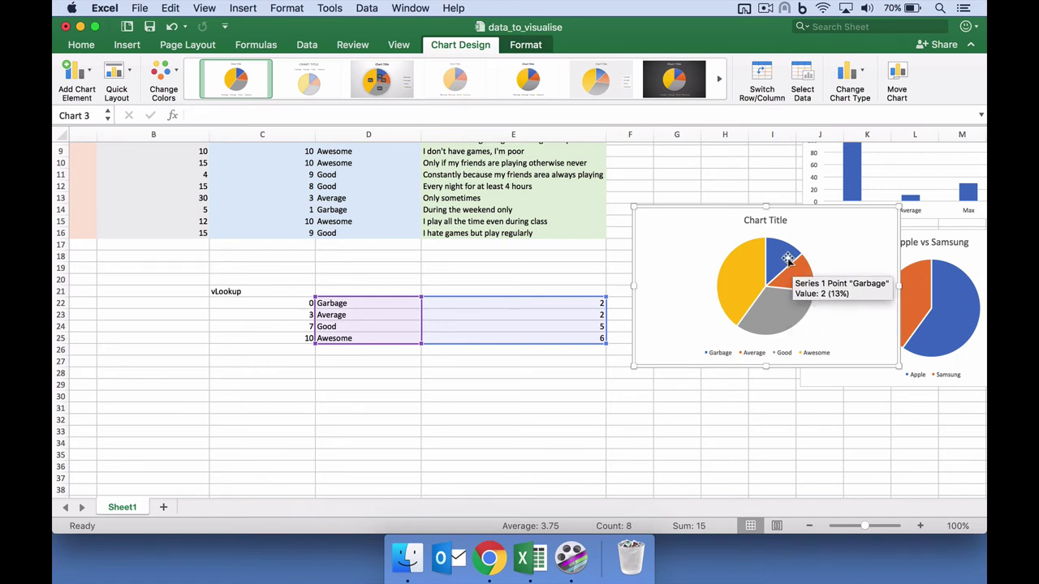
Retitle the pie chart 'Opinion on Computing' and place it below the Apple vs Samsung pie
double_click(763, 221)
double_click(754, 221)
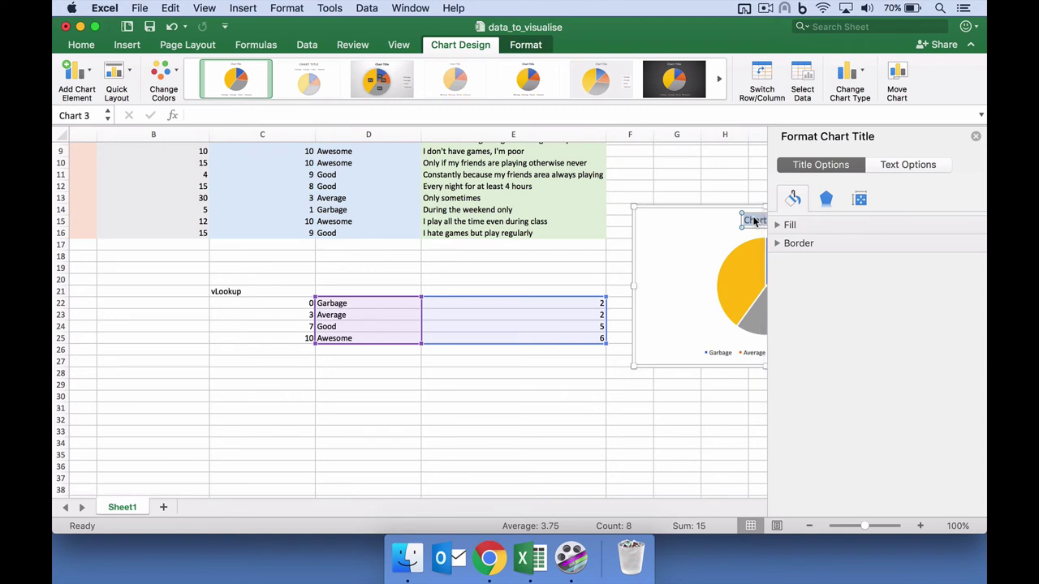
type("Opinion on Co")
left_click(725, 163)
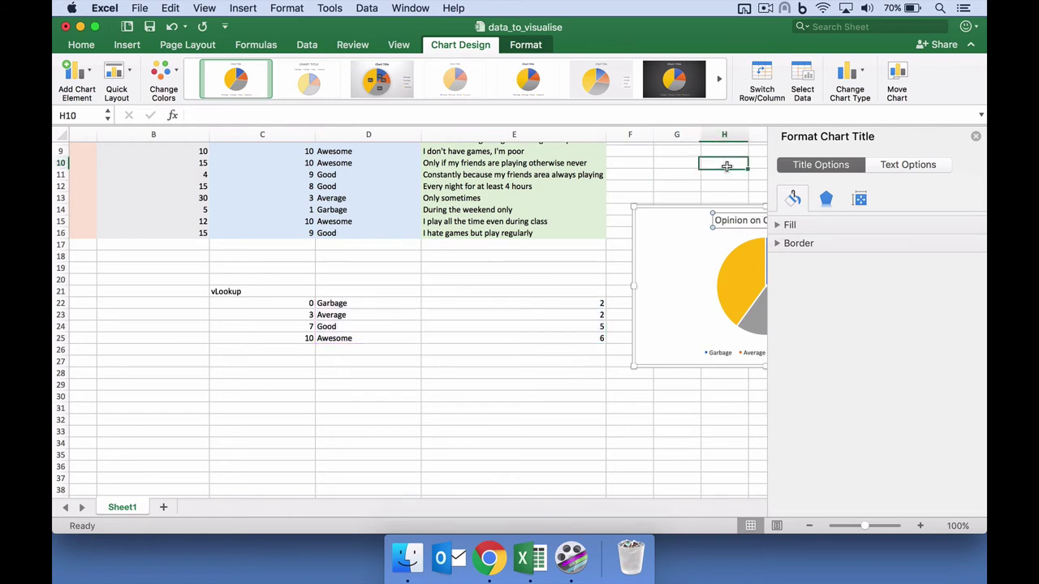
left_click(976, 137)
left_click(806, 217)
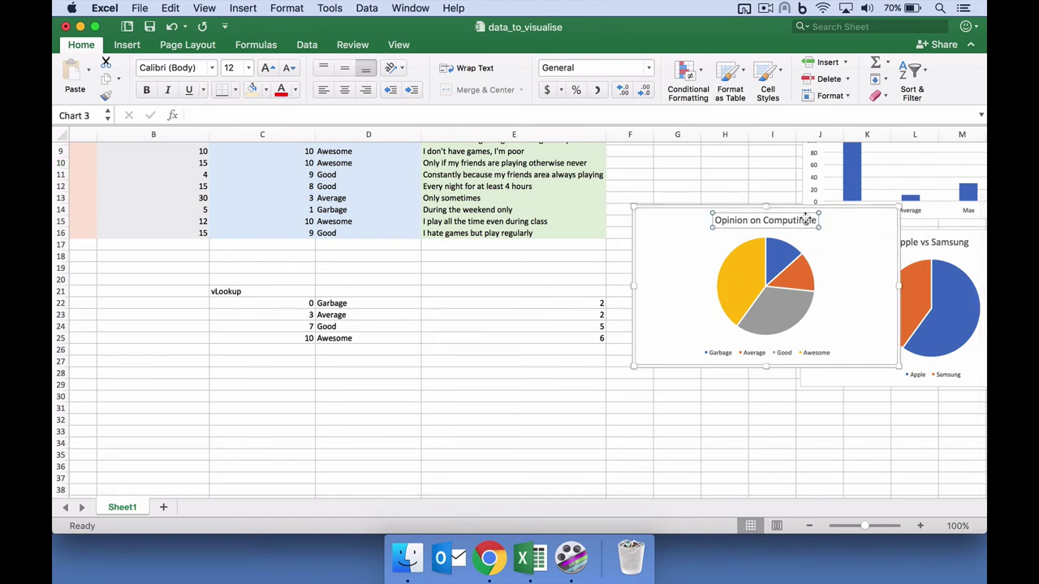
left_click(799, 220)
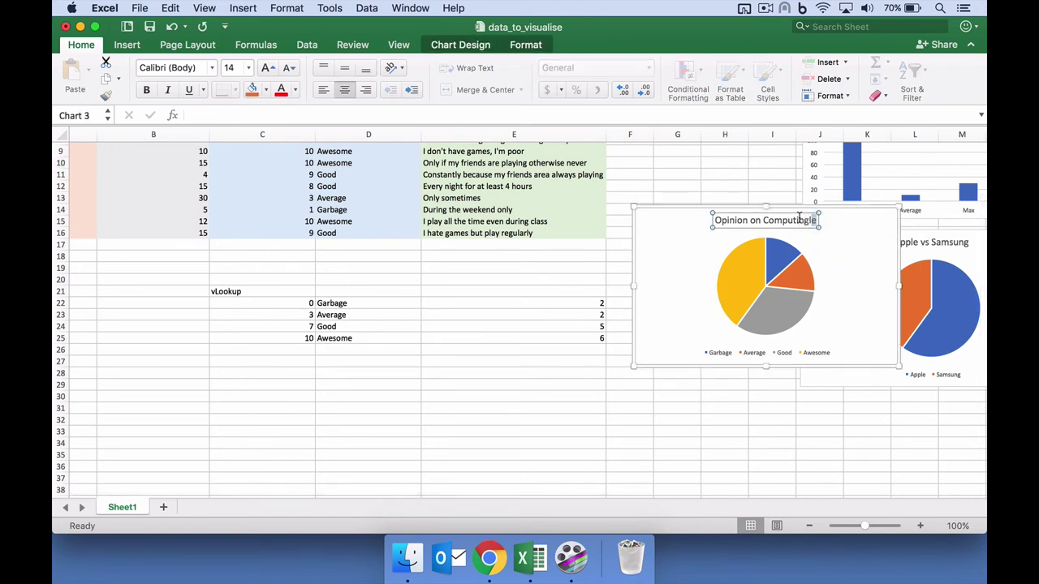
left_click(689, 164)
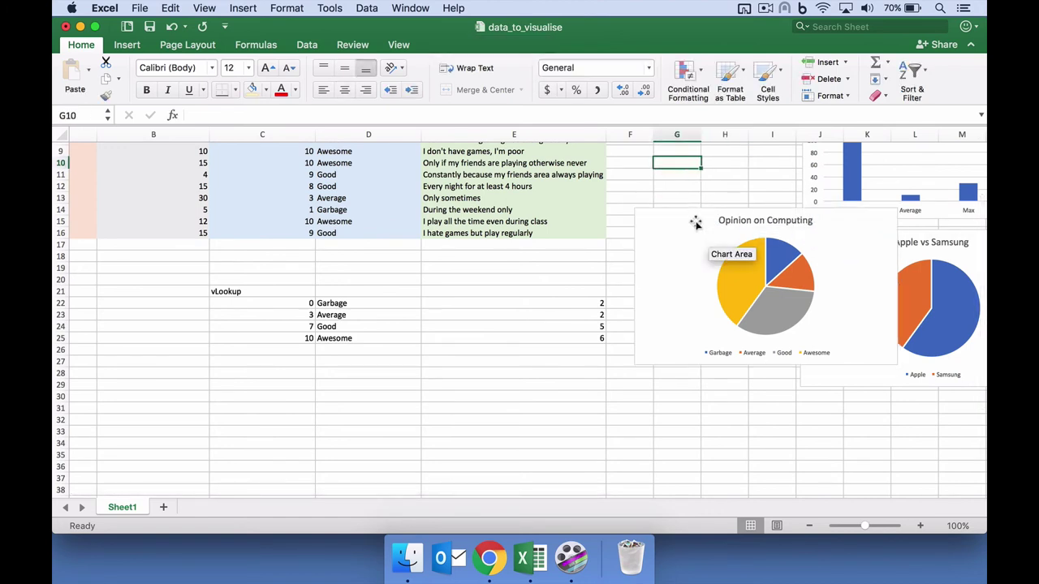
left_click_drag(694, 215, 835, 409)
left_click(699, 362)
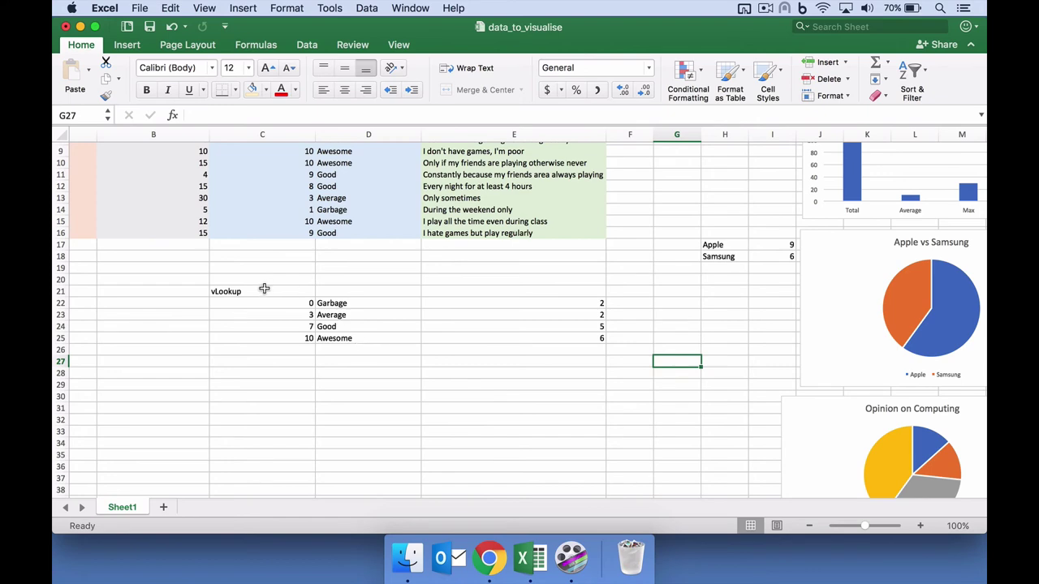
left_click_drag(268, 290, 325, 338)
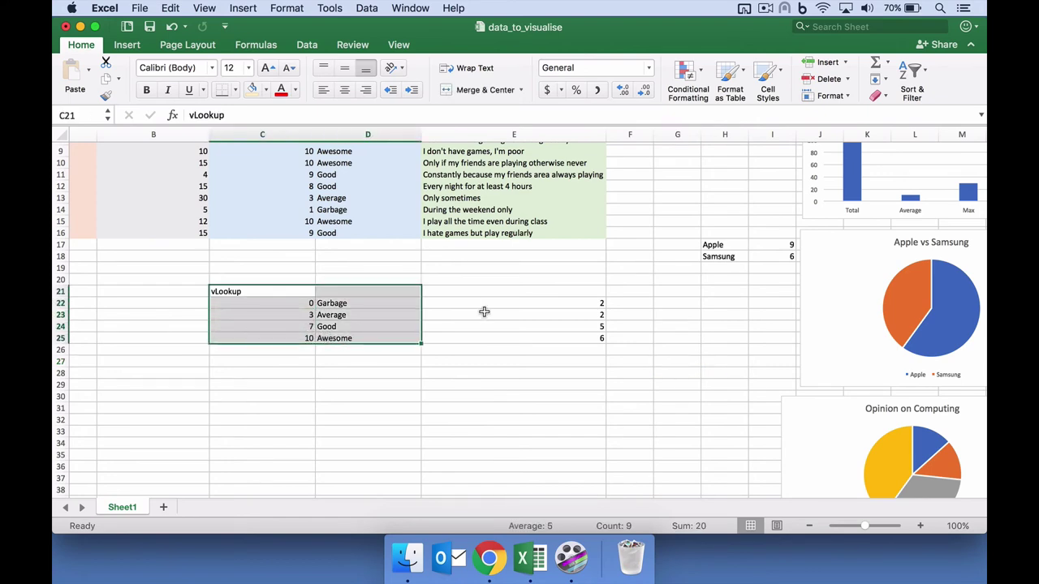
scroll(482, 309, "up", 5)
scroll(482, 309, "left", 1)
left_click_drag(312, 160, 374, 319)
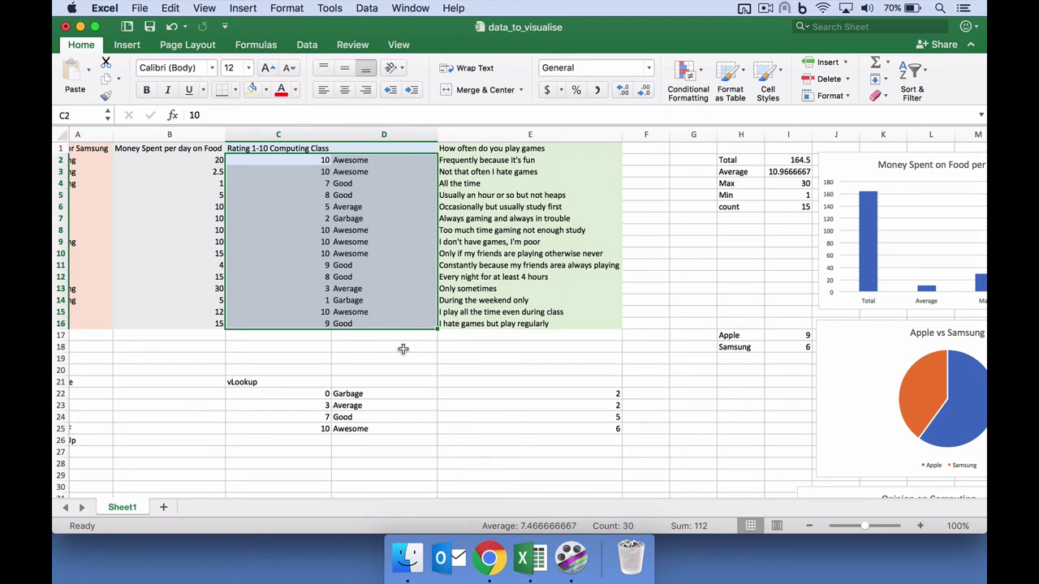
scroll(609, 347, "down", 5)
scroll(609, 347, "right", 2)
scroll(756, 385, "down", 3)
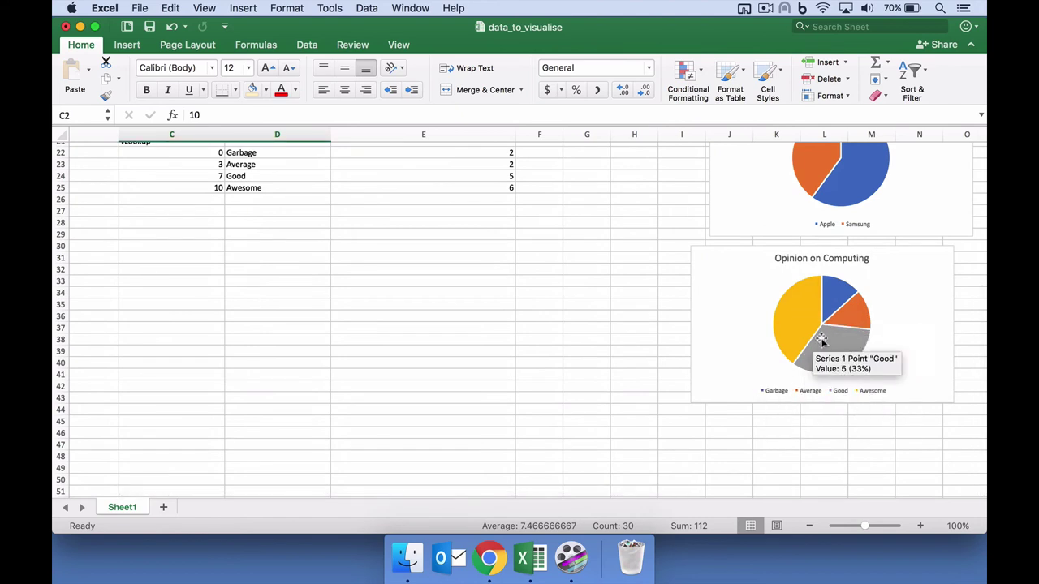
mouse_move(841, 384)
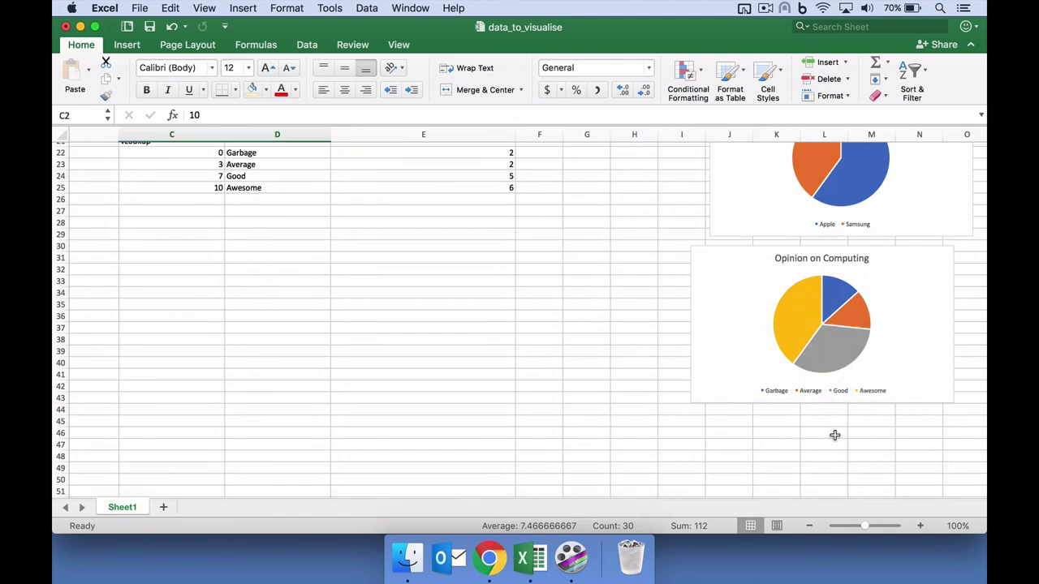
mouse_move(799, 325)
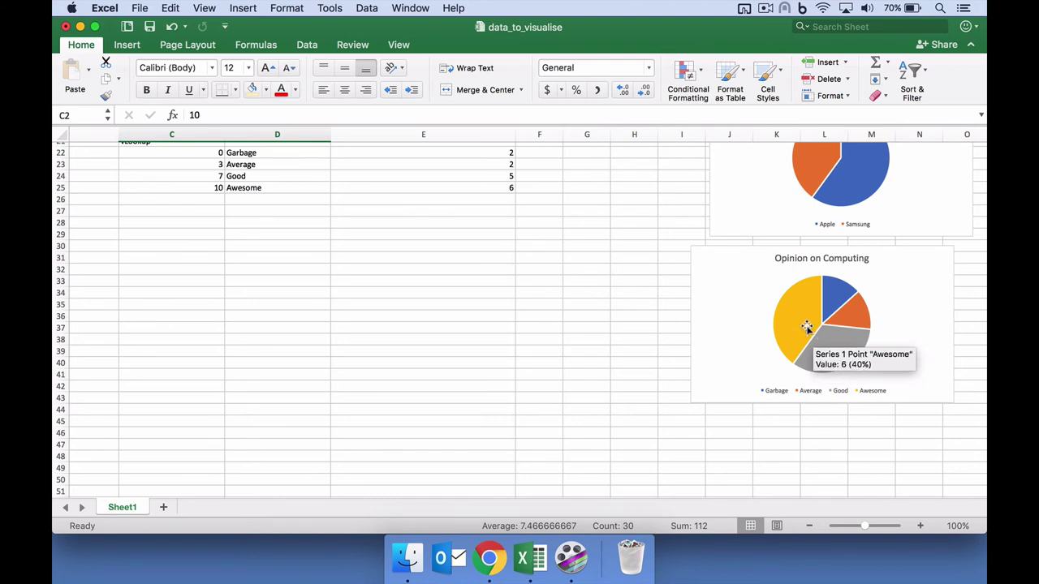
left_click(586, 317)
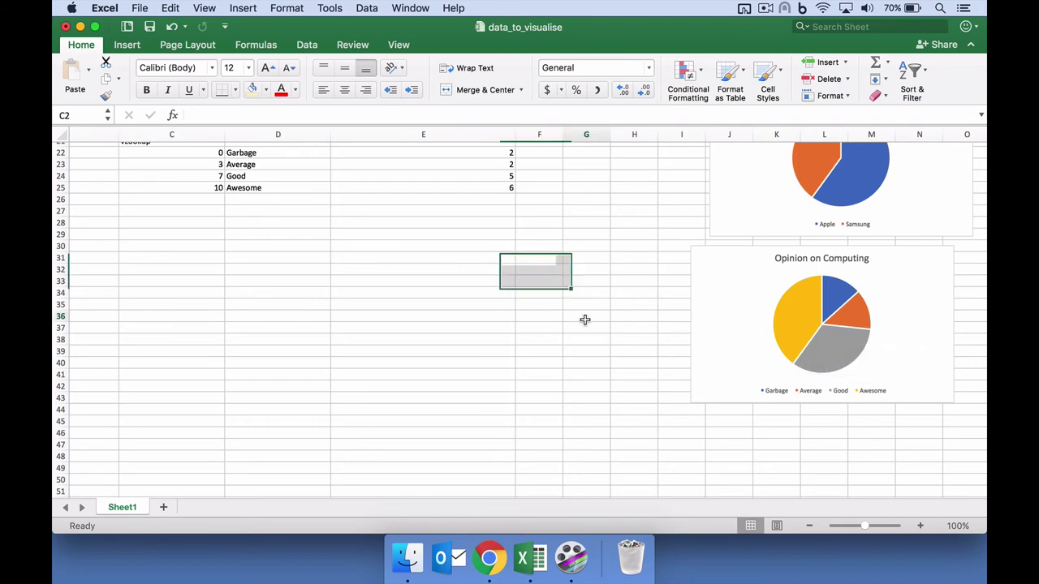
scroll(585, 318, "up", 10)
scroll(585, 318, "left", 3)
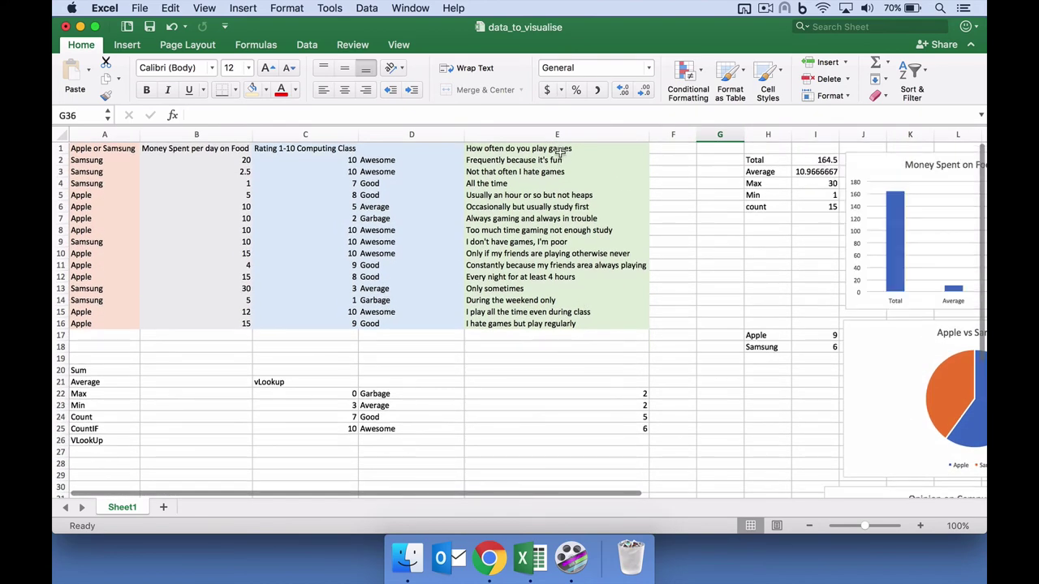
Enter the heading 'Codify' in F1
left_click_drag(560, 153, 556, 326)
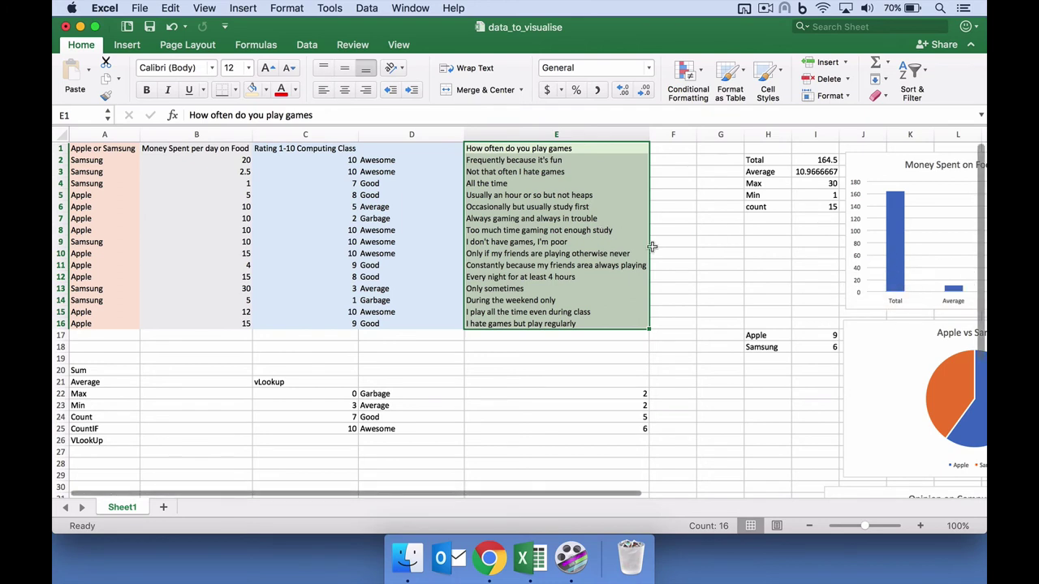
left_click(667, 151)
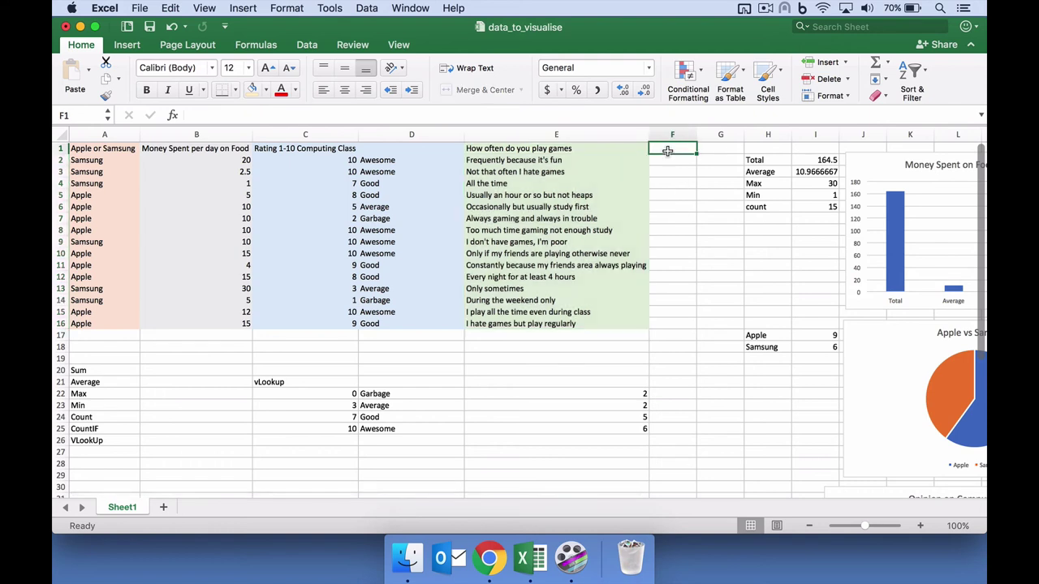
type("Codify")
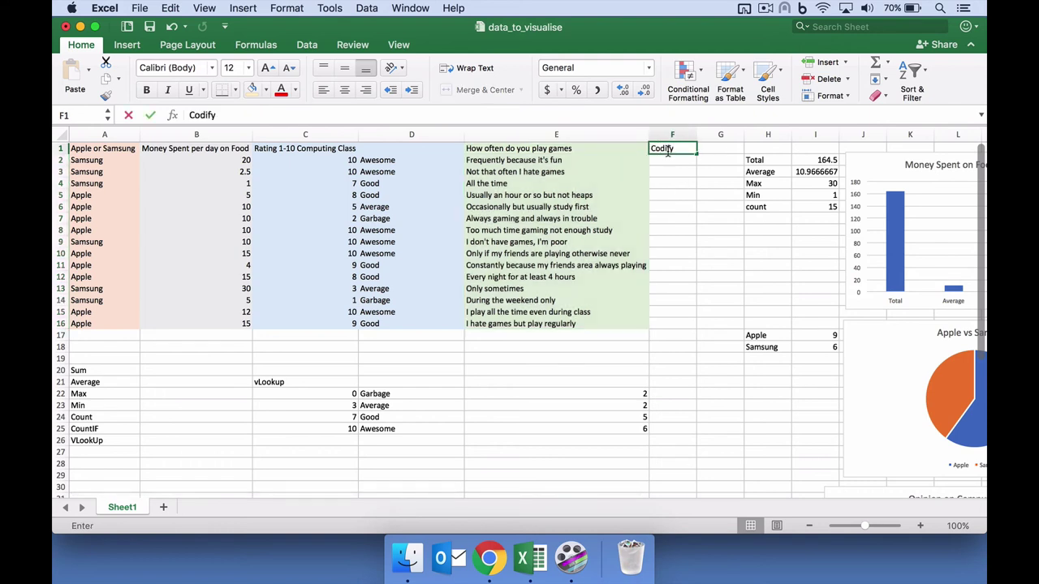
key("Return")
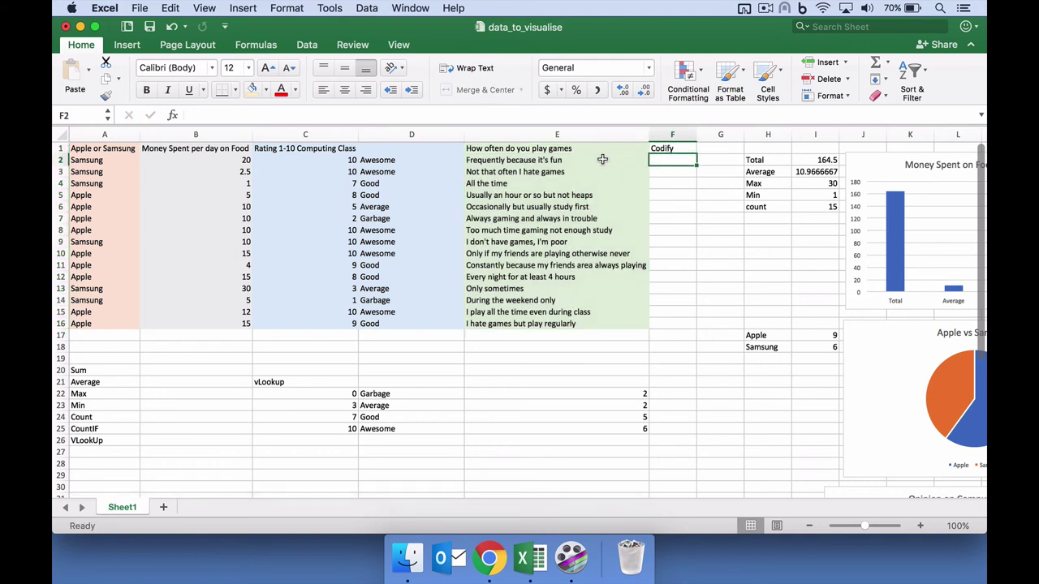
Review the gaming answers in column E alongside the existing vLookup table
left_click_drag(589, 160, 585, 322)
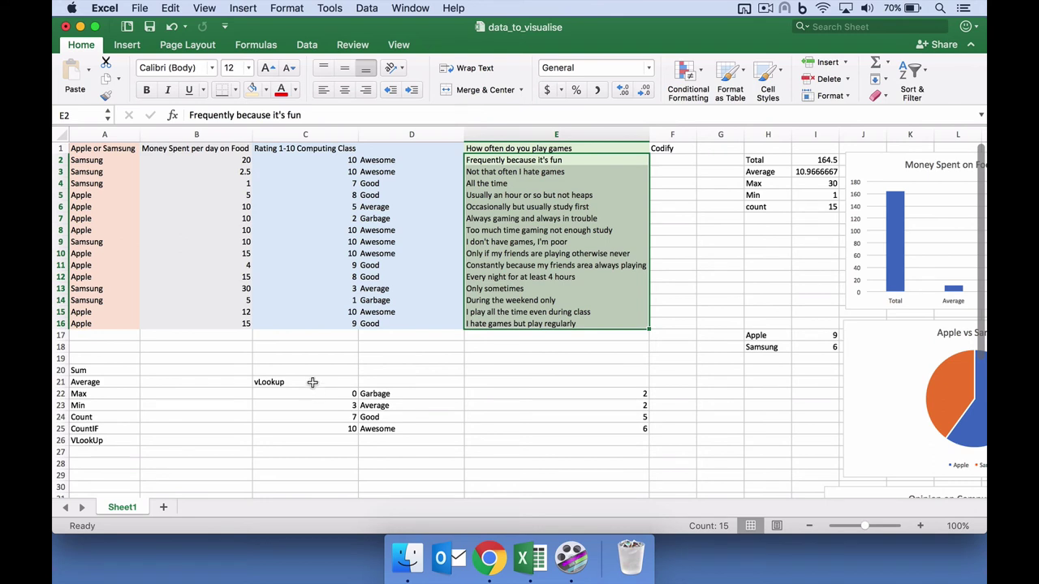
left_click_drag(313, 383, 366, 419)
left_click(477, 440)
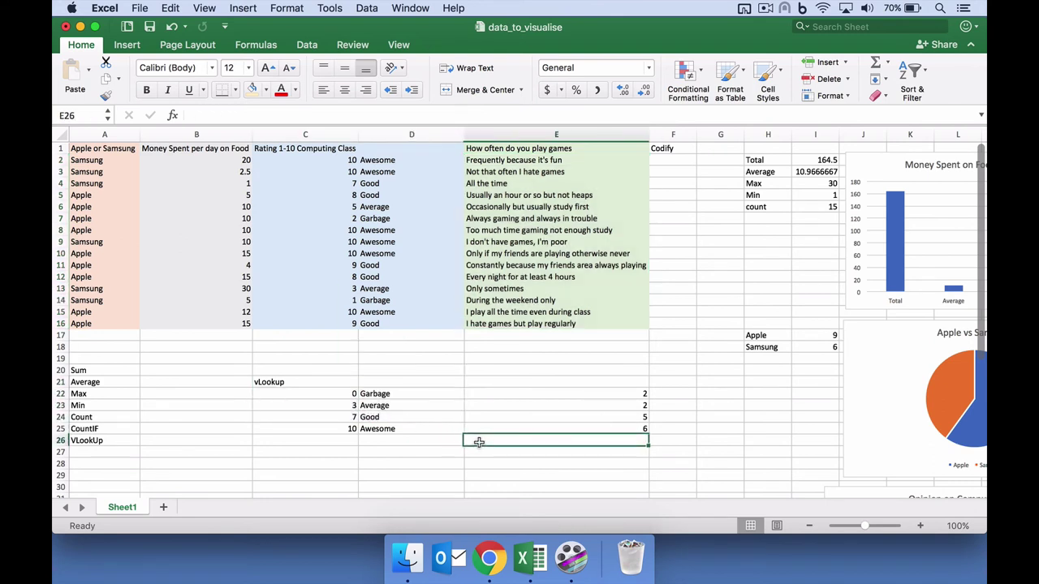
left_click_drag(319, 382, 520, 429)
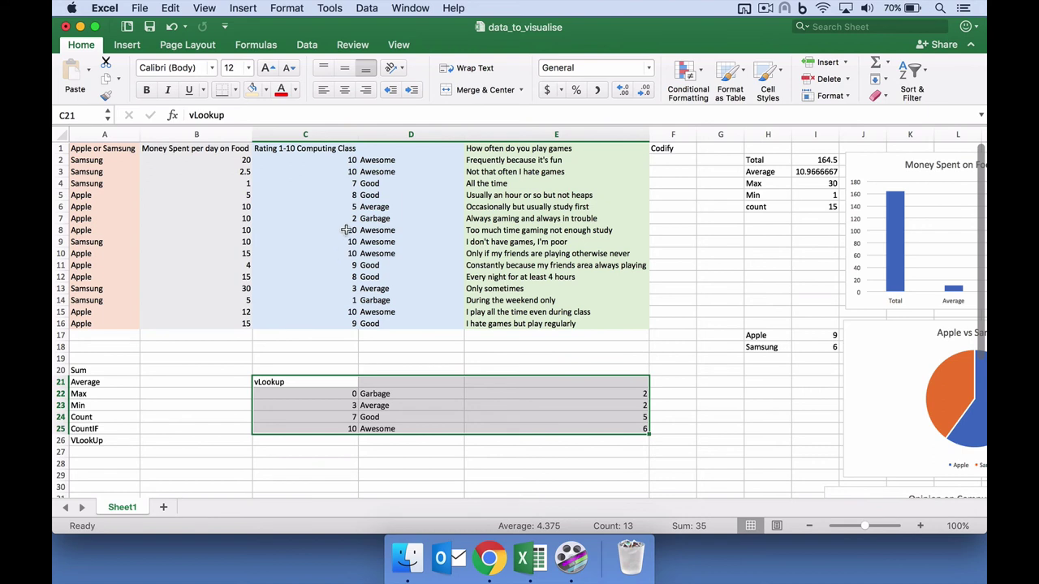
left_click(664, 162)
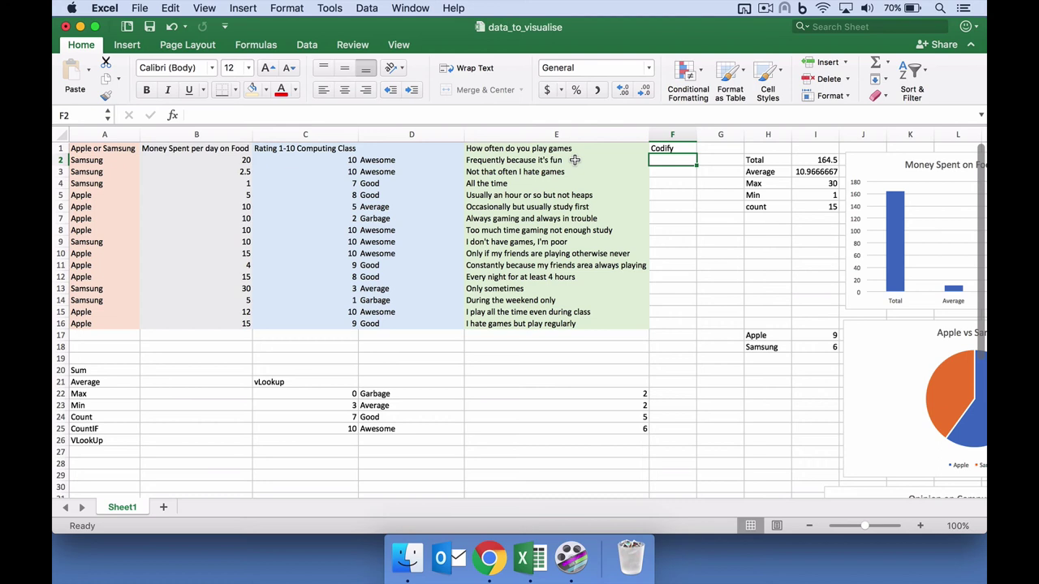
key("Down")
key("Down")
Enter the heading 'vLookup' in C29 with codes 0, 3 and 5 in C30:C32
scroll(519, 365, "down", 5)
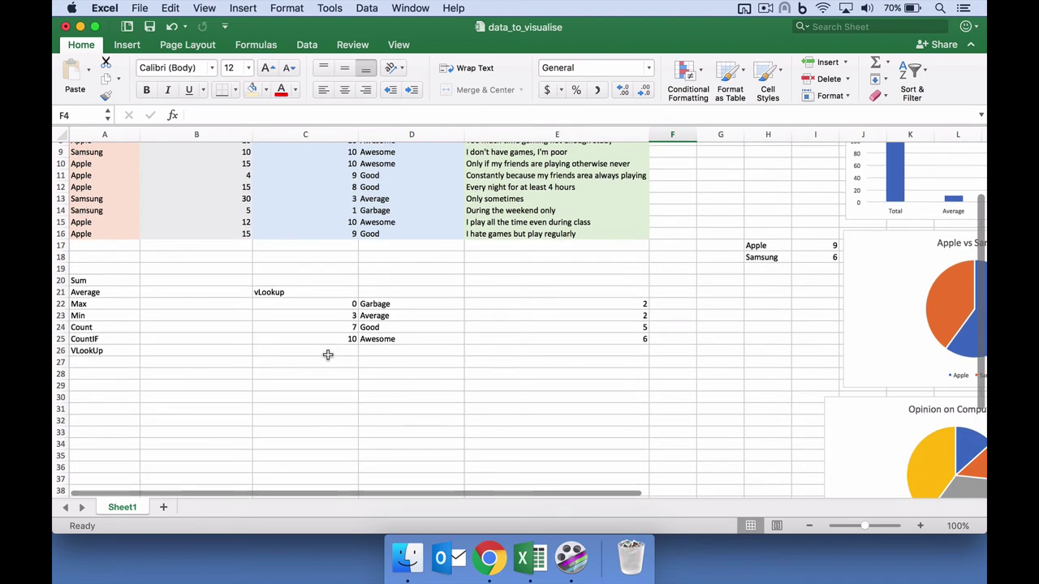
left_click(306, 382)
type("vLookup")
key("Return")
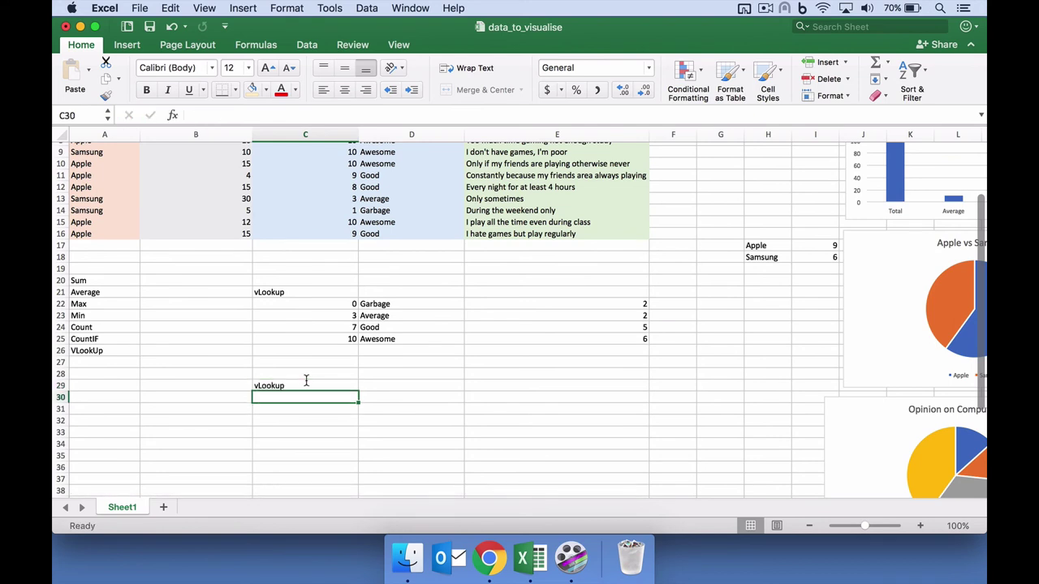
type("0")
key("Return")
type("3")
key("Return")
type("5")
key("Right")
key("Up")
key("Up")
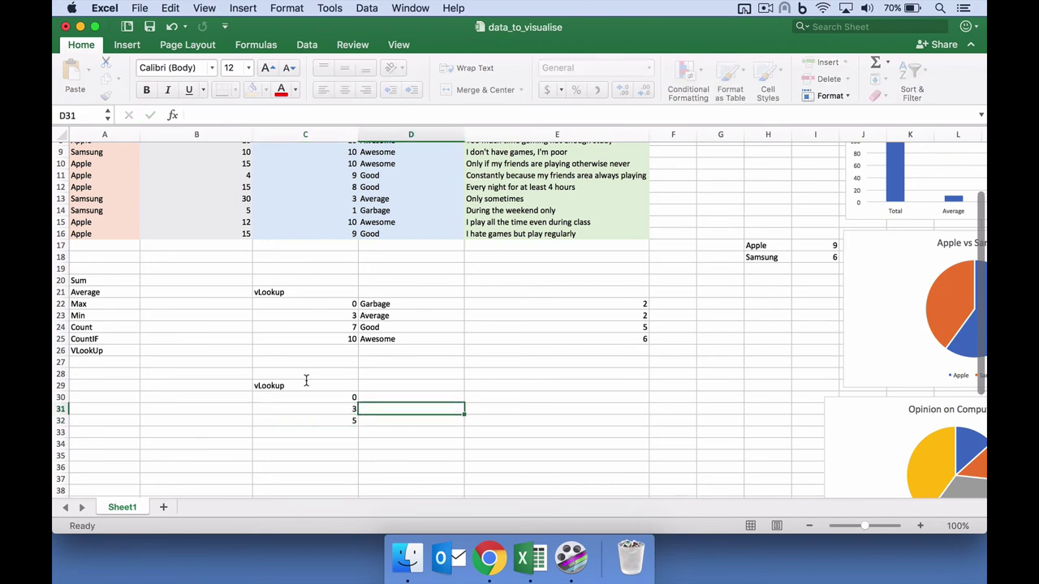
Label the codes Never, Sometimes and All the time in D30:D32
scroll(526, 160, "up", 5)
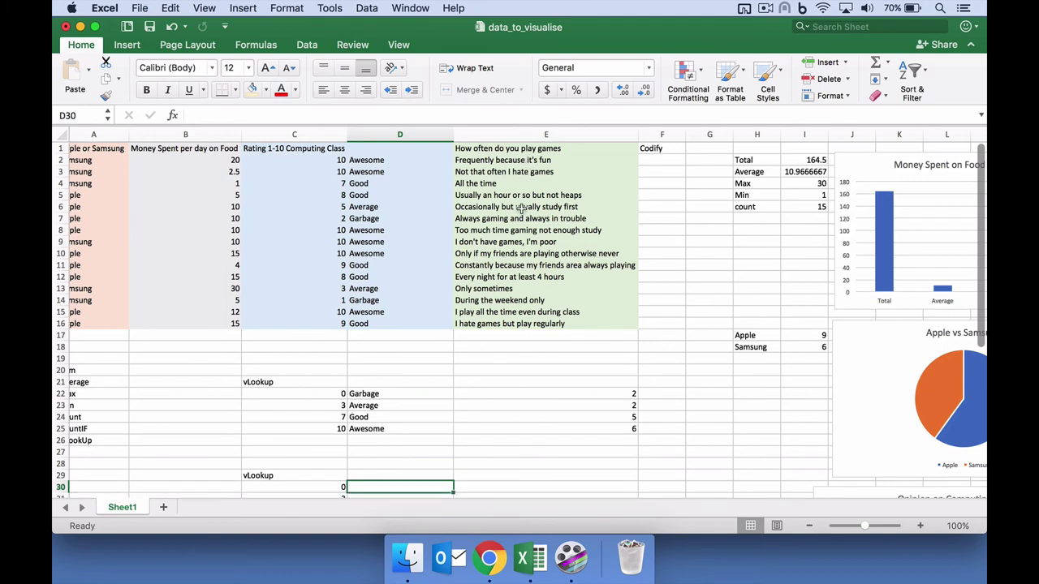
scroll(526, 166, "down", 5)
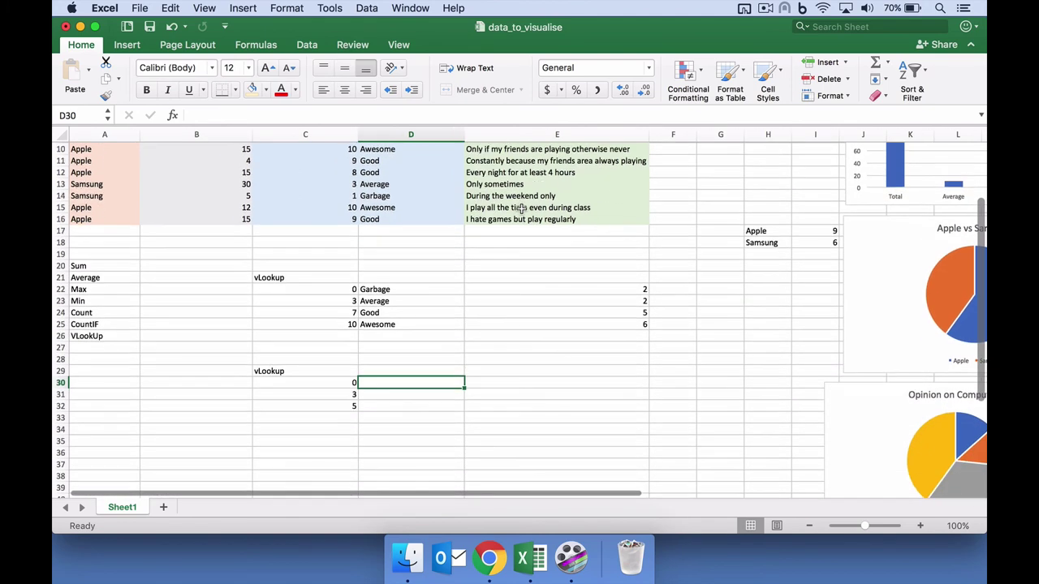
type("Never")
key("Return")
type("Sometimes")
key("Return")
type("All the time")
key("Return")
key("Up")
key("Up")
key("Up")
key("Up")
left_click(395, 386)
scroll(529, 297, "up", 5)
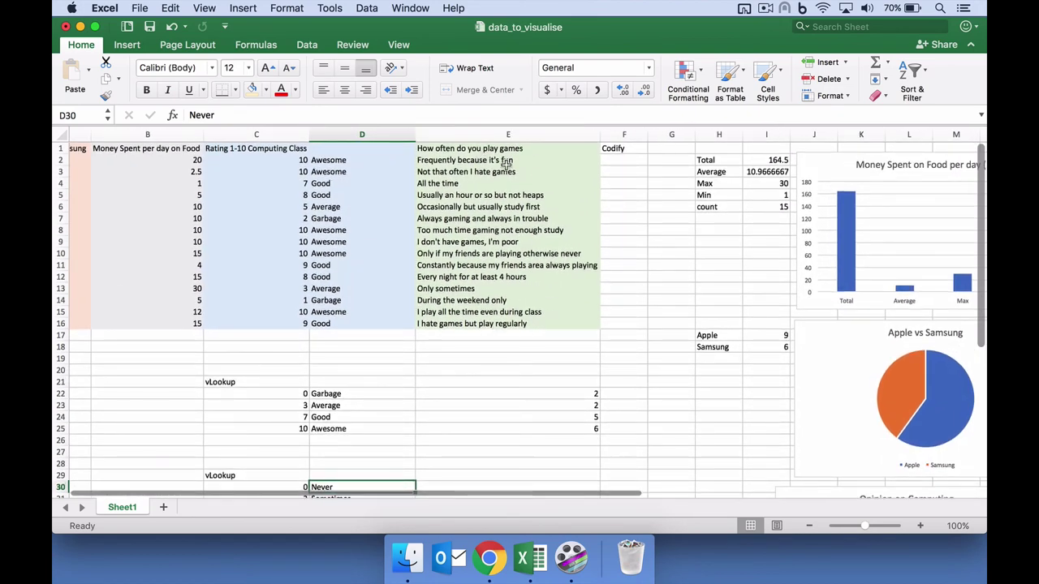
Enter codes 5, 0, 5, 3, 2, 5, 5, 0 in F2:F9
left_click(619, 161)
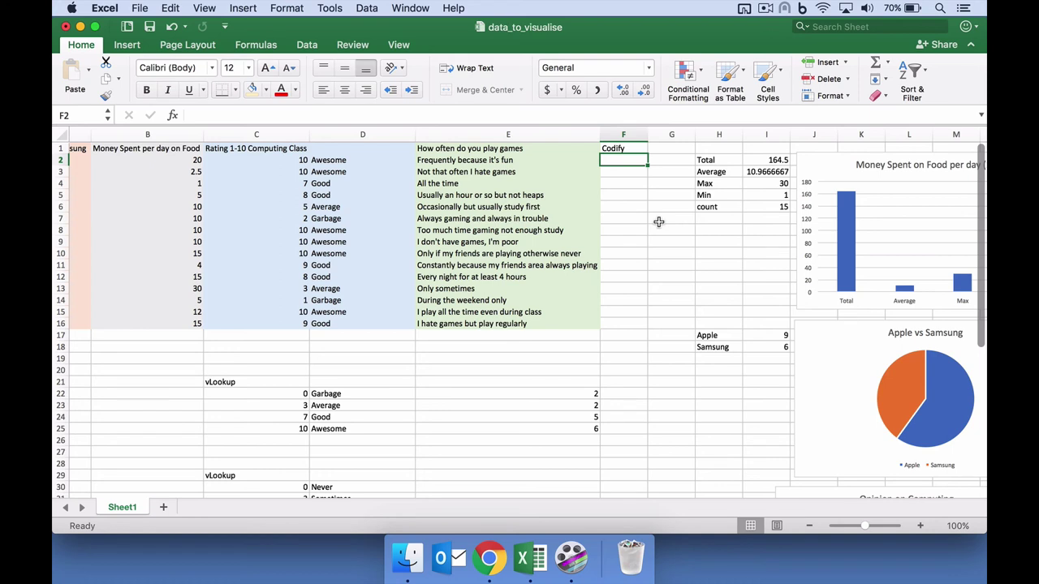
type("5")
key("Return")
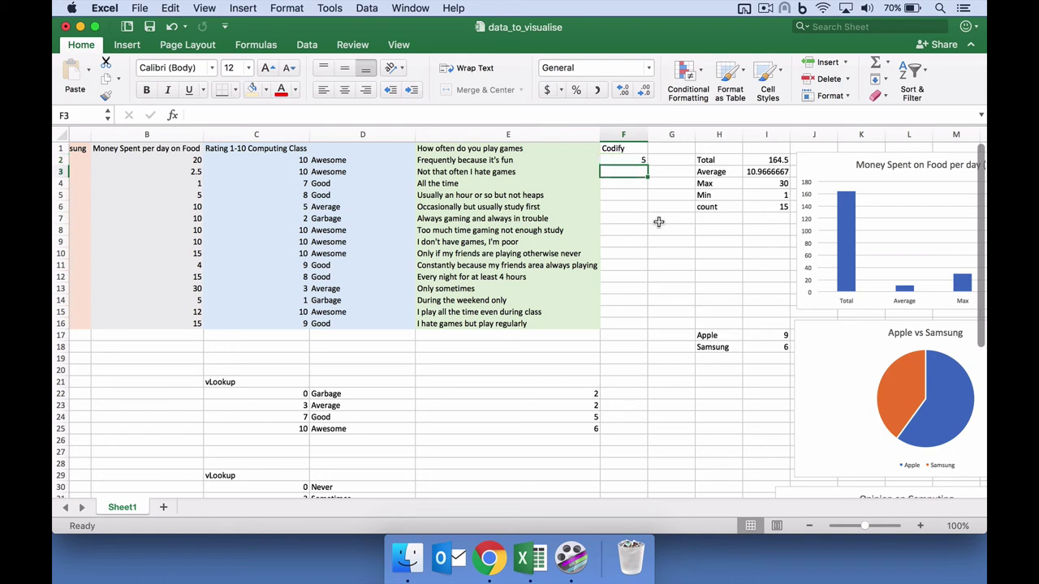
type("0")
key("Return")
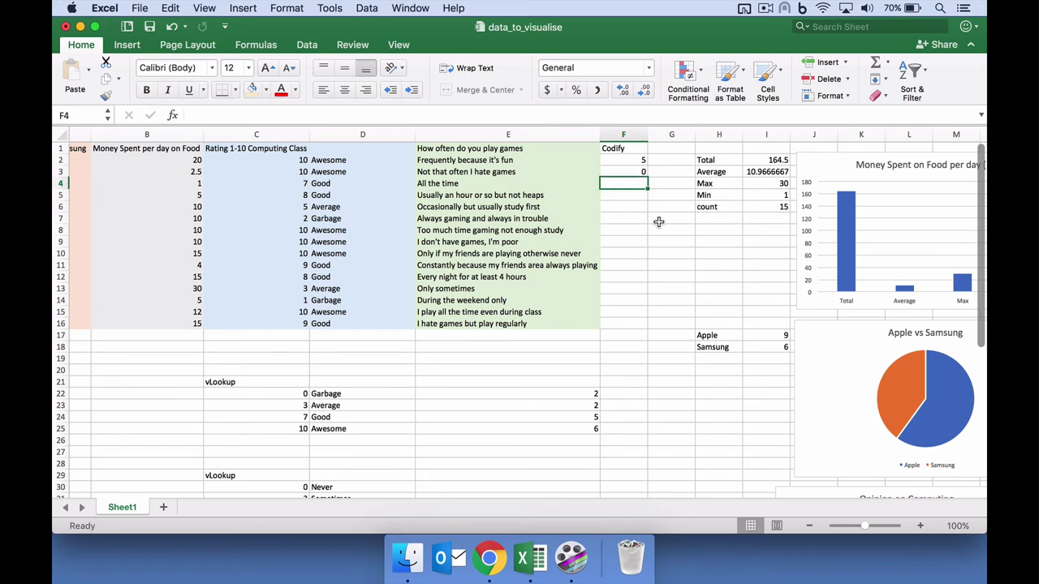
type("5")
key("Return")
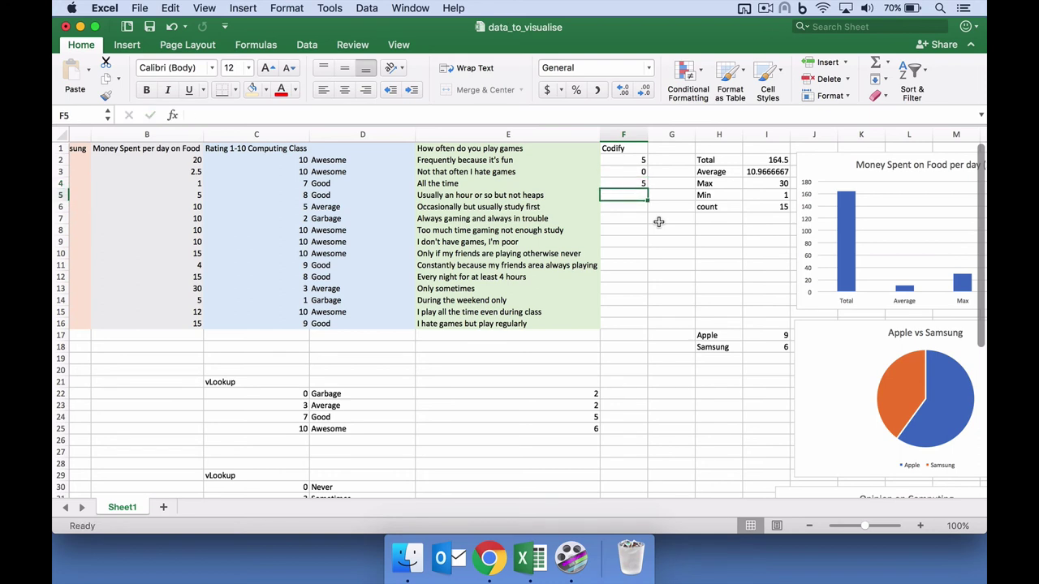
type("3")
key("Return")
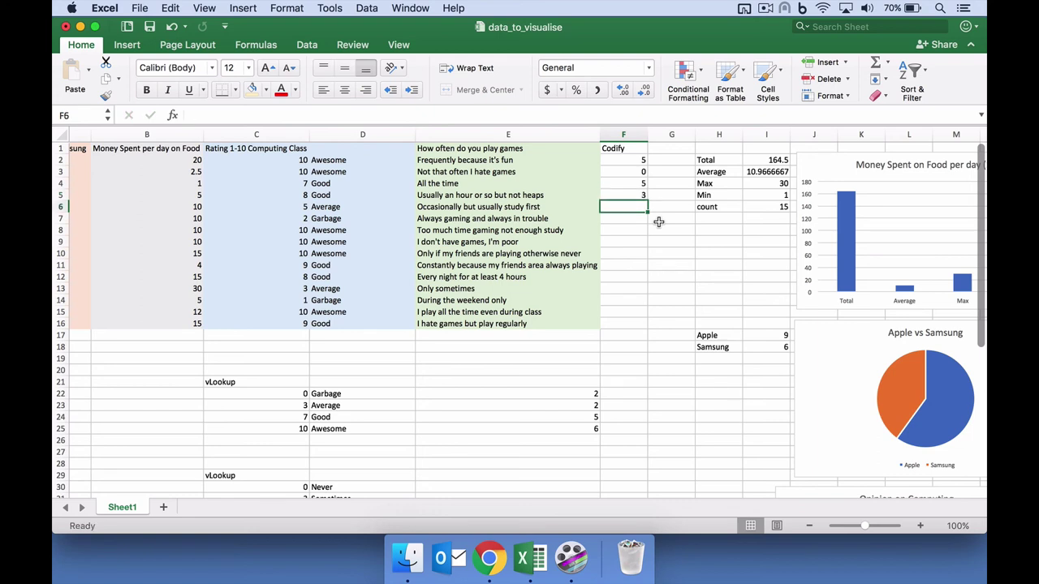
type("2")
key("Return")
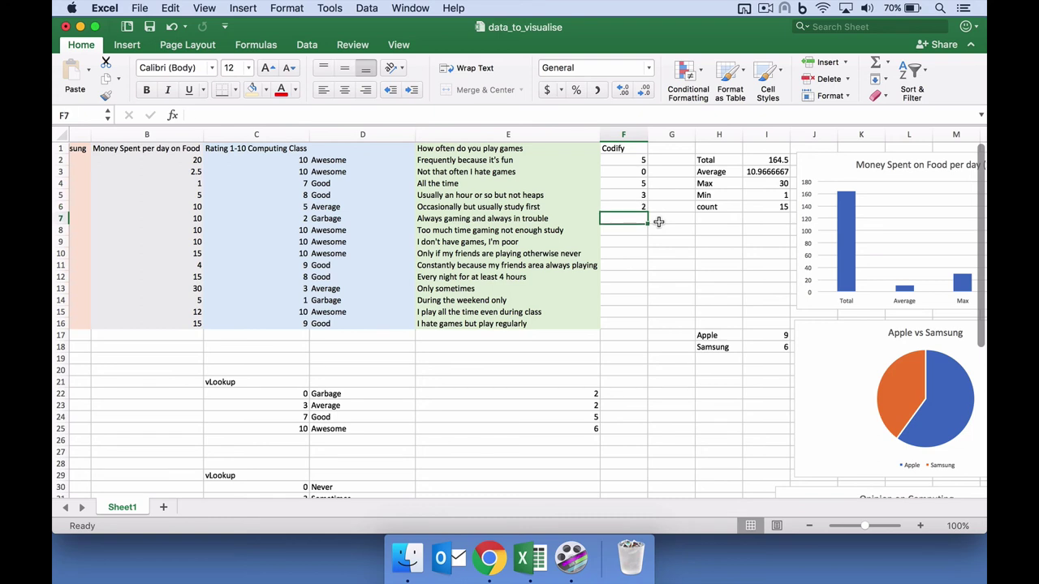
type("5")
key("Return")
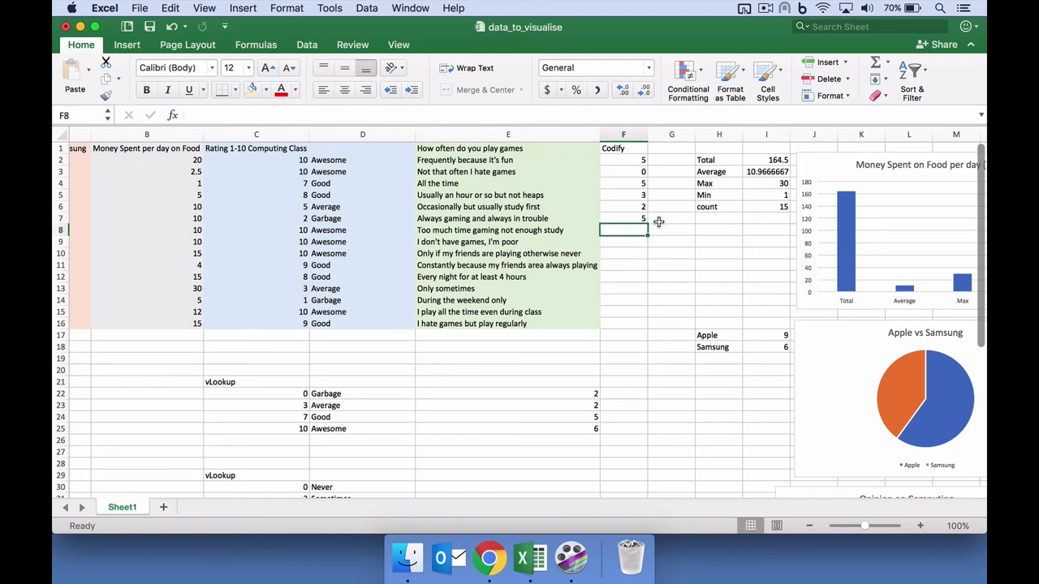
type("5")
key("Return")
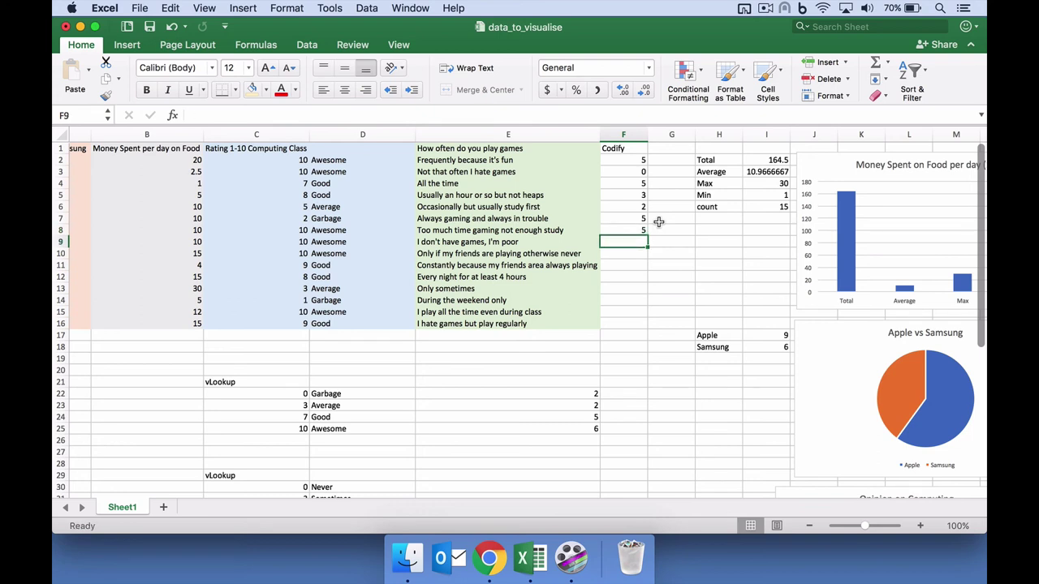
type("0")
key("Return")
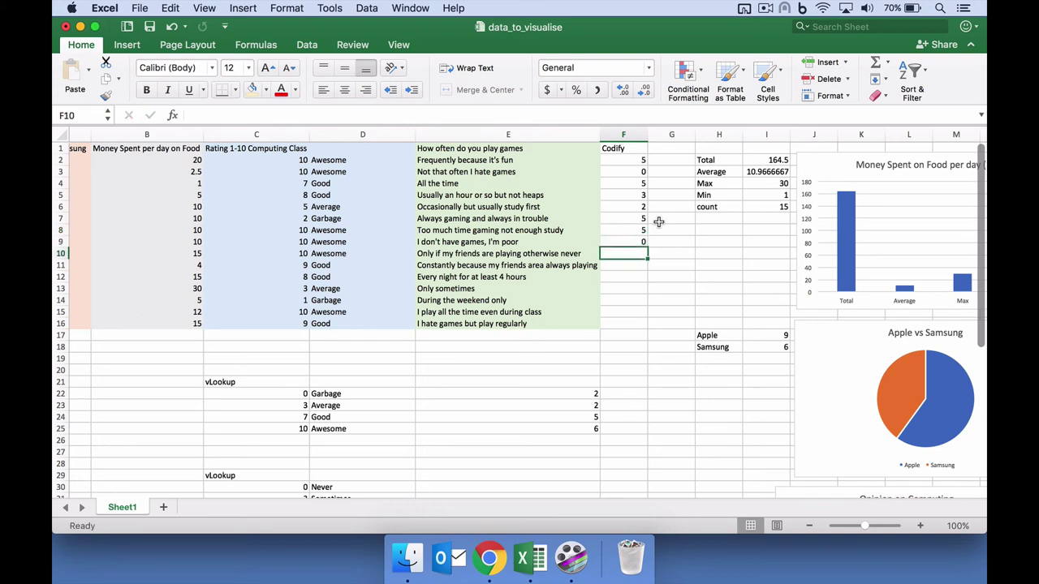
Enter codes 2, 4, 5, 3, 3, 5, 4 in F10:F16
key("Up")
key("Up")
key("Up")
key("Up")
key("Down")
key("Down")
key("Down")
key("Down")
type("2")
key("Return")
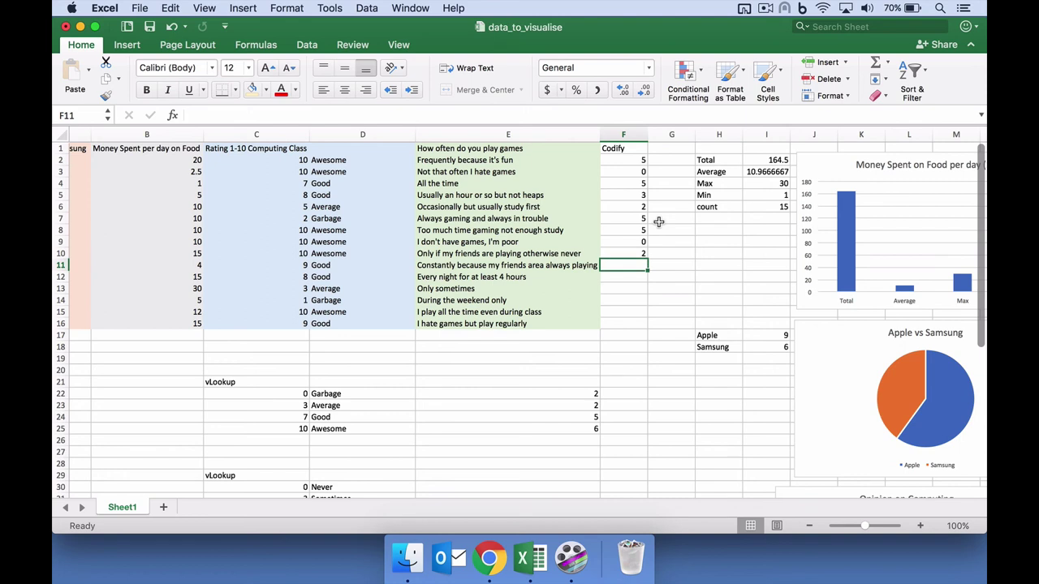
type("4")
key("Return")
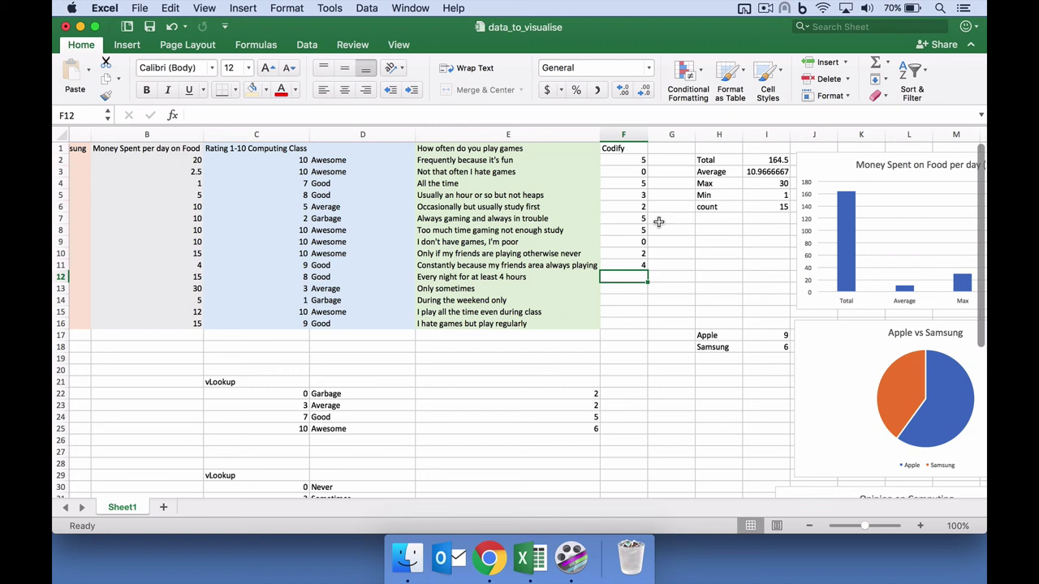
type("5")
key("Return")
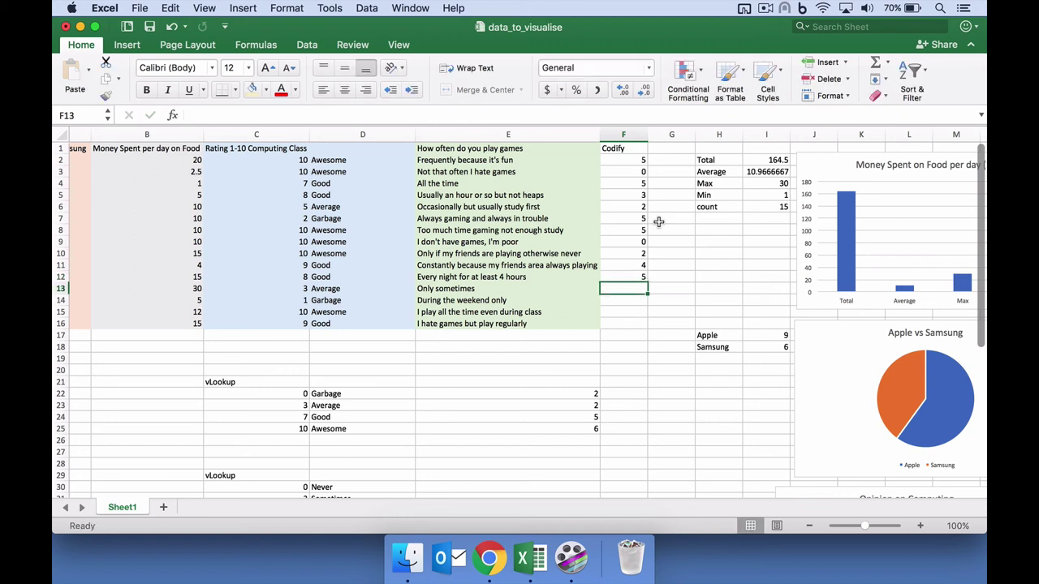
type("3")
key("Return")
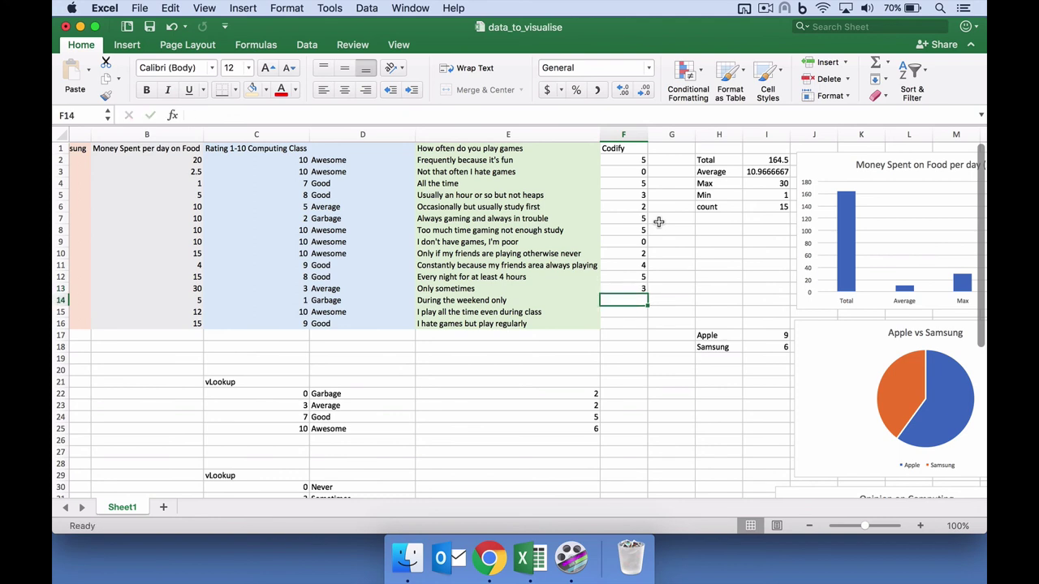
type("3")
key("Return")
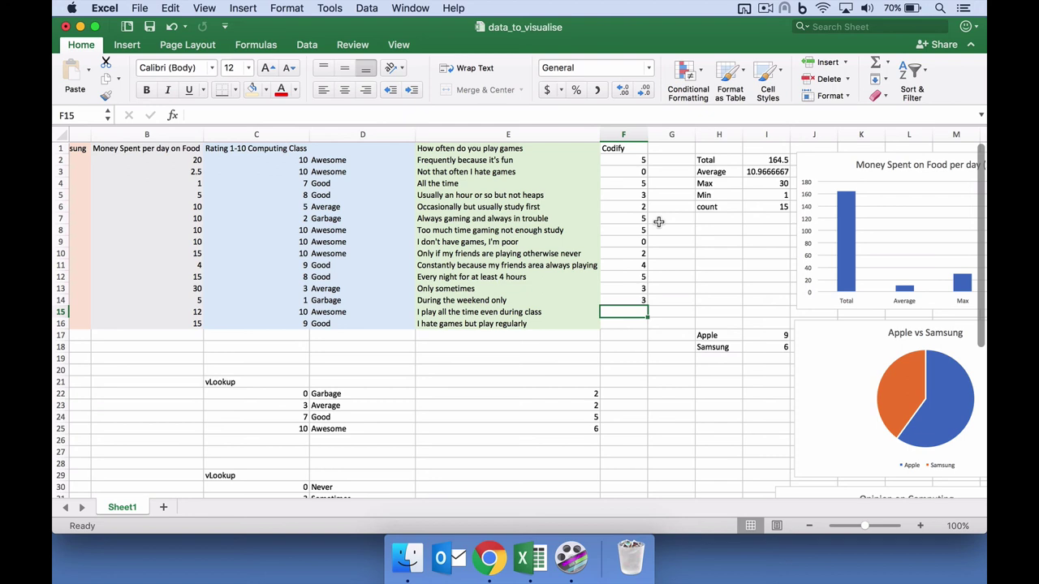
type("5")
key("Return")
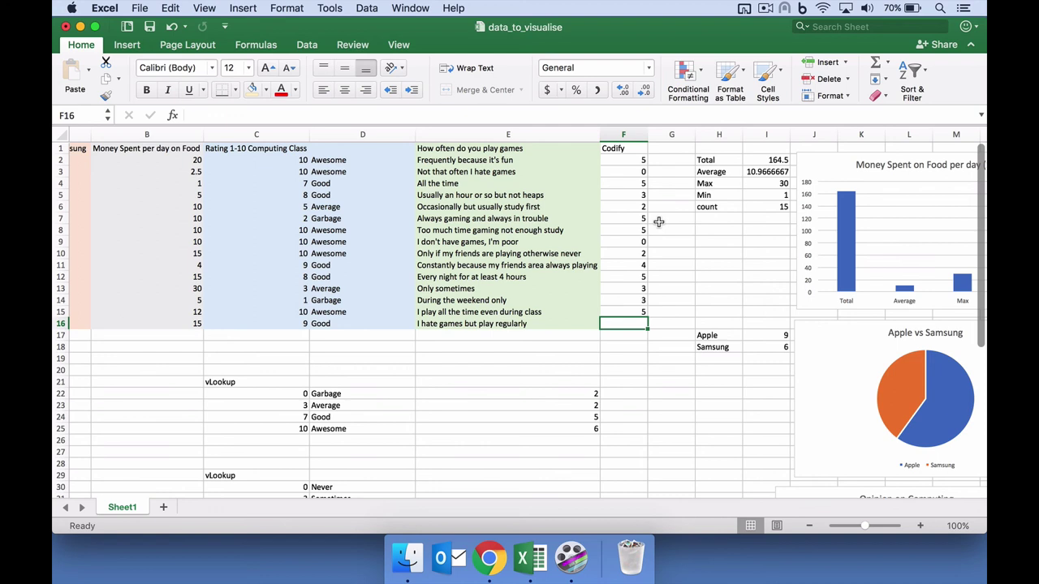
type("4")
key("Return")
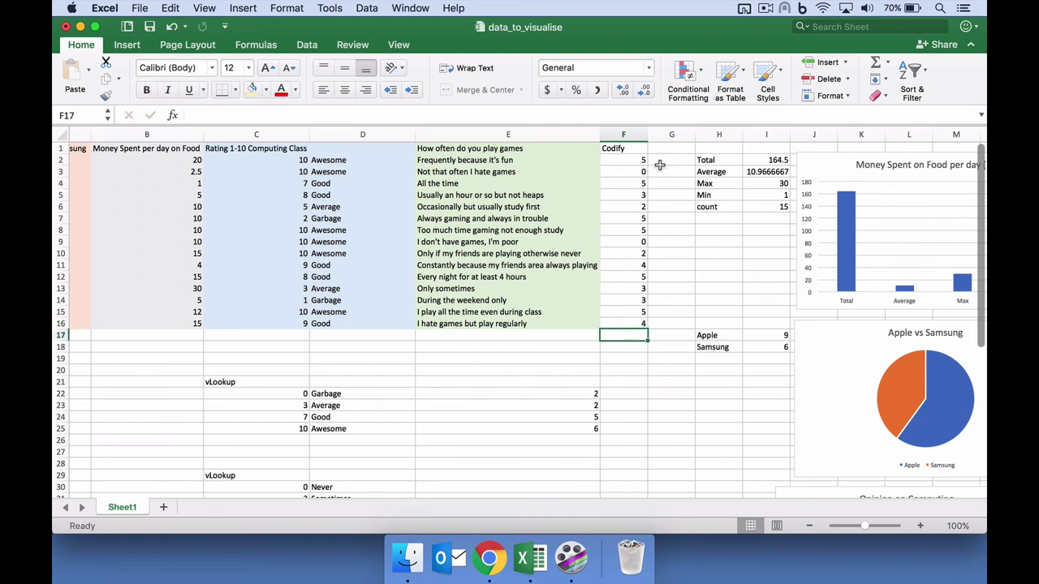
Enter =VLOOKUP(F2,C30:D32,2) in G2 to look up the first code's label
left_click_drag(665, 162, 668, 322)
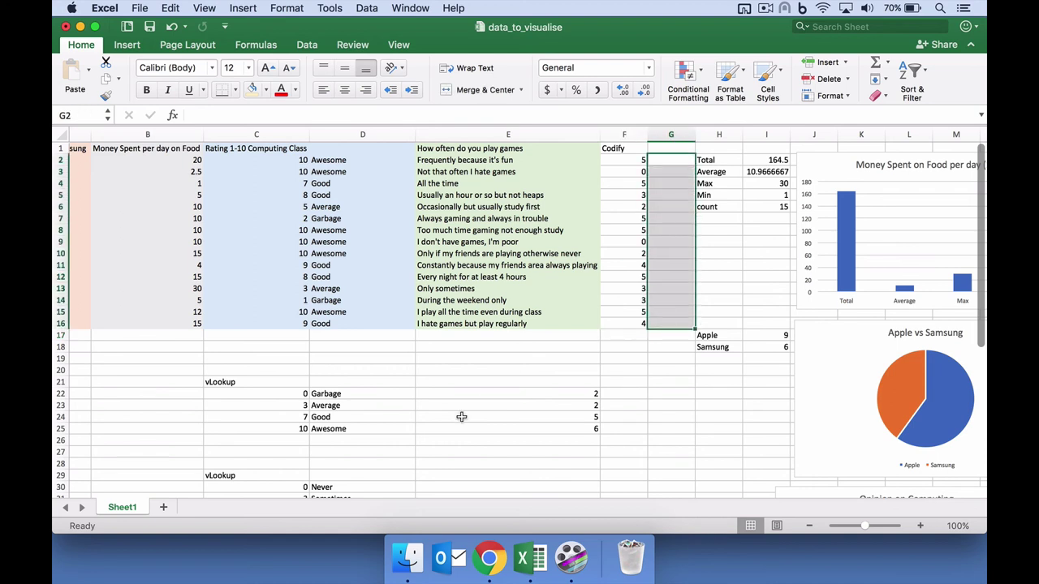
left_click(660, 163)
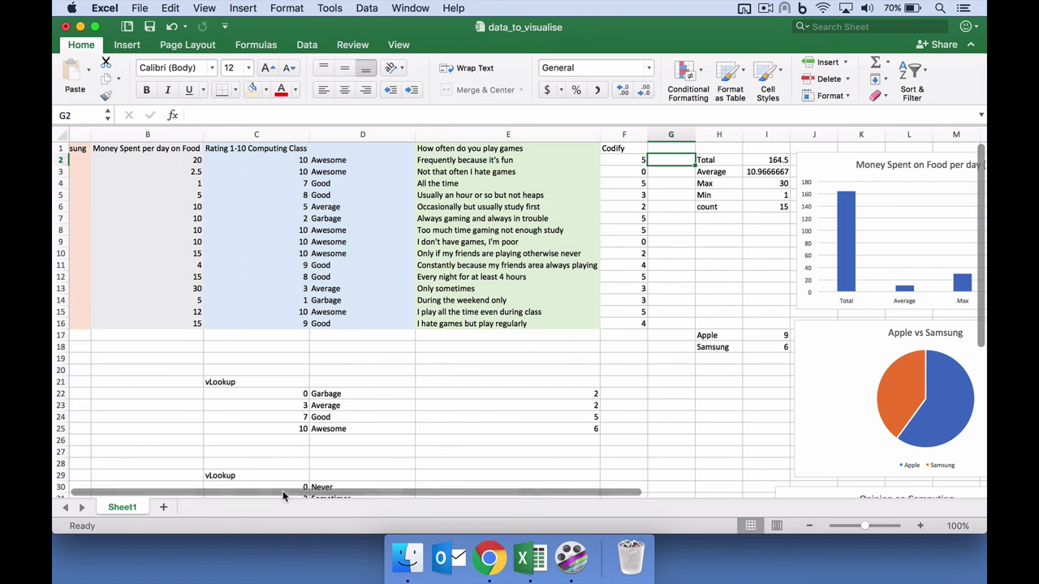
type("=")
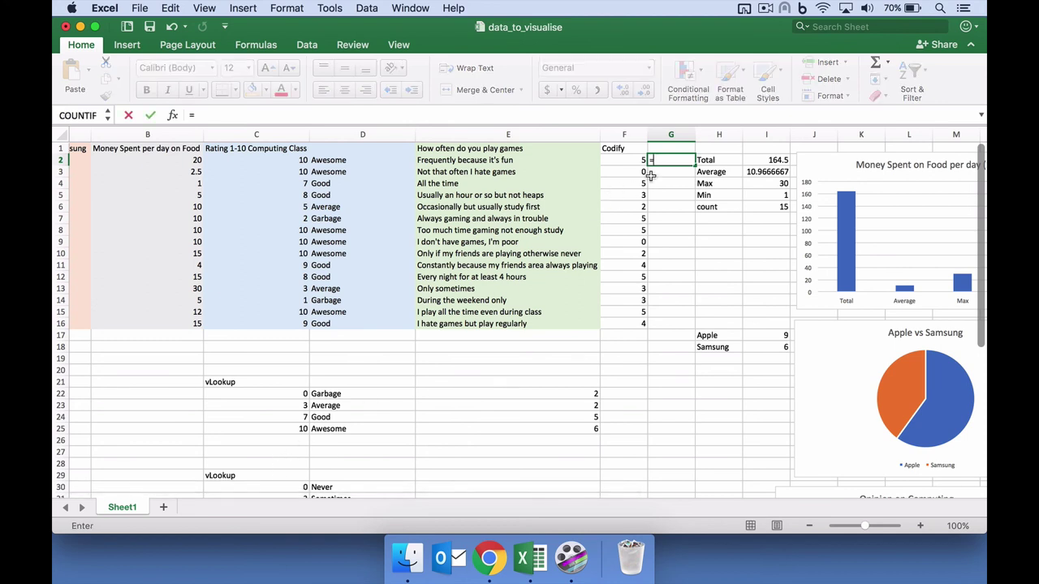
type("vlookup(")
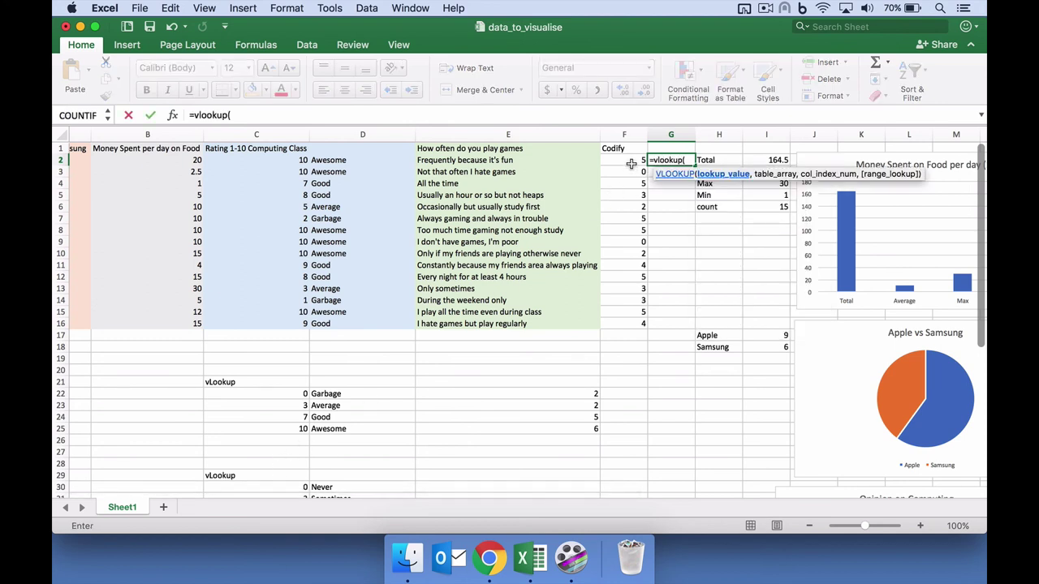
left_click(633, 161)
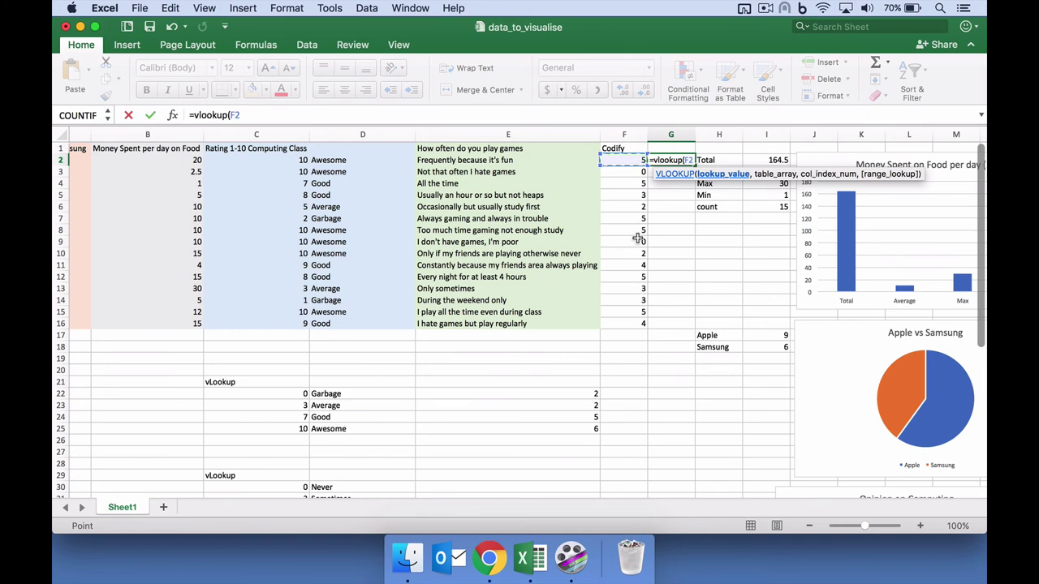
type(",")
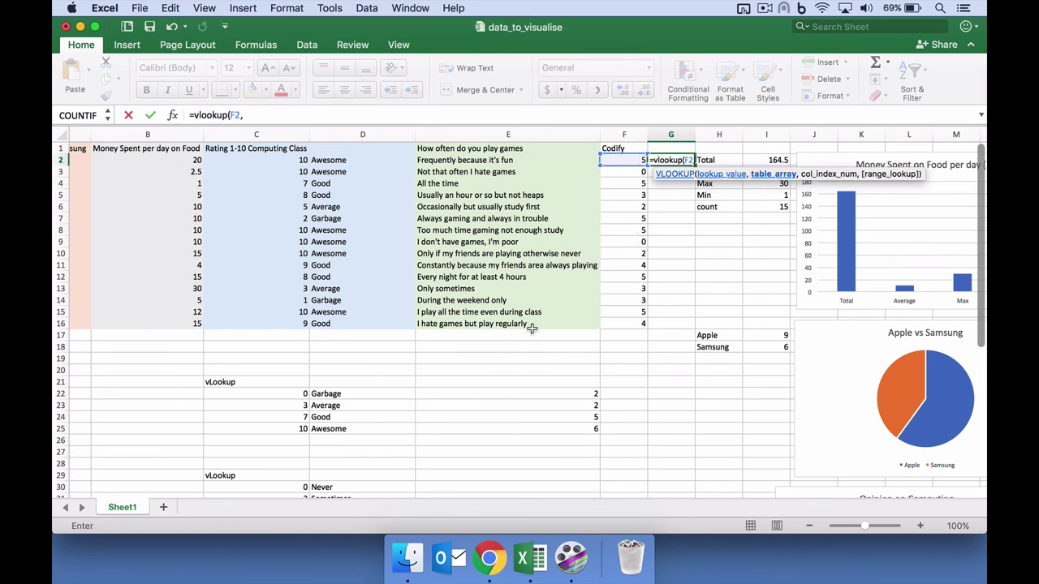
scroll(404, 422, "down", 3)
left_click_drag(318, 432, 344, 456)
scroll(554, 327, "up", 3)
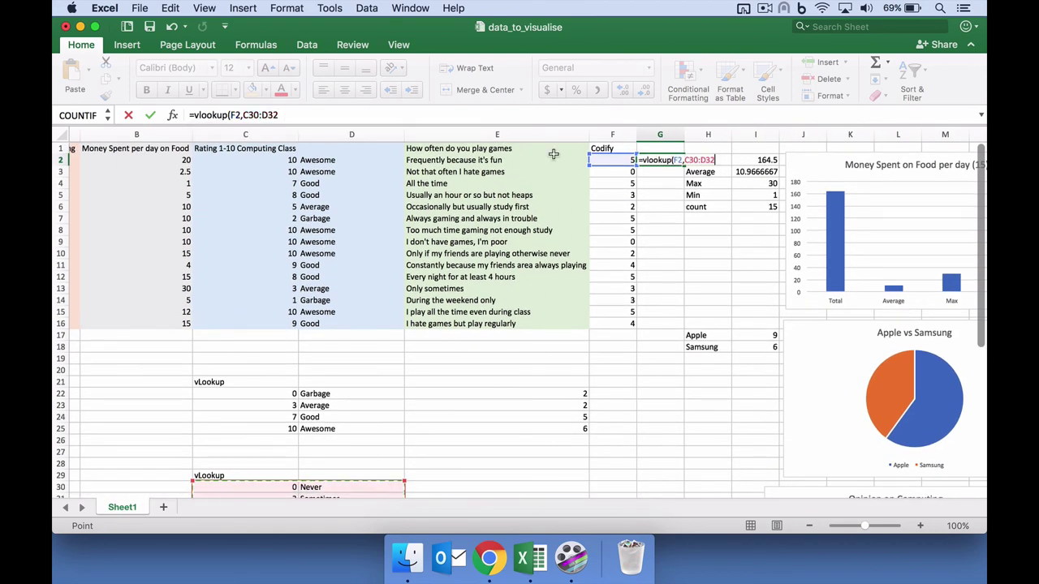
type(",2)")
Anchor the lookup table as $C$30:$D$32 and fill the formula down to G16
left_click(246, 114)
type("$")
key("Right")
type("$C$30:")
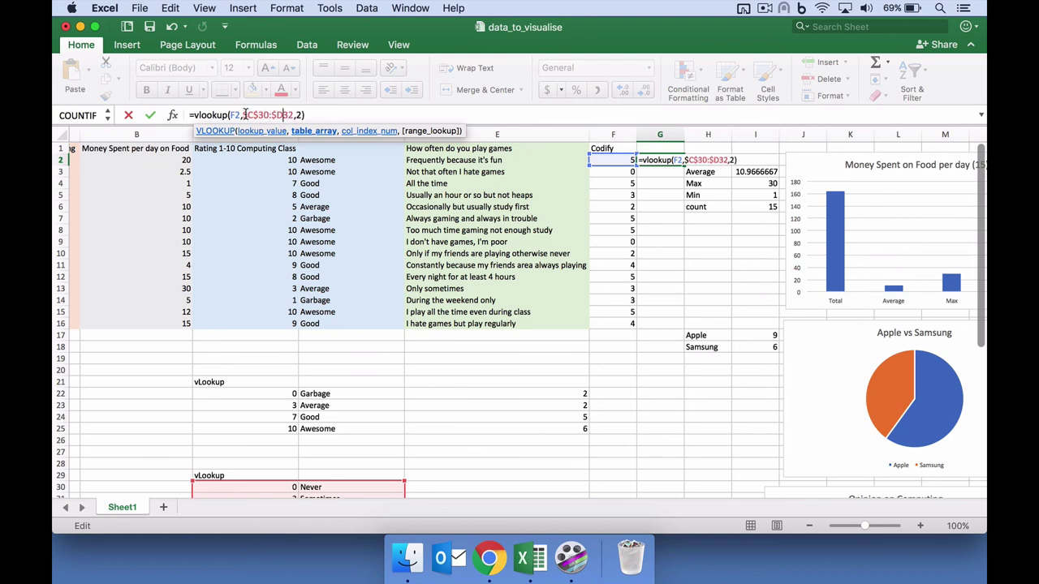
type("$")
left_click(151, 119)
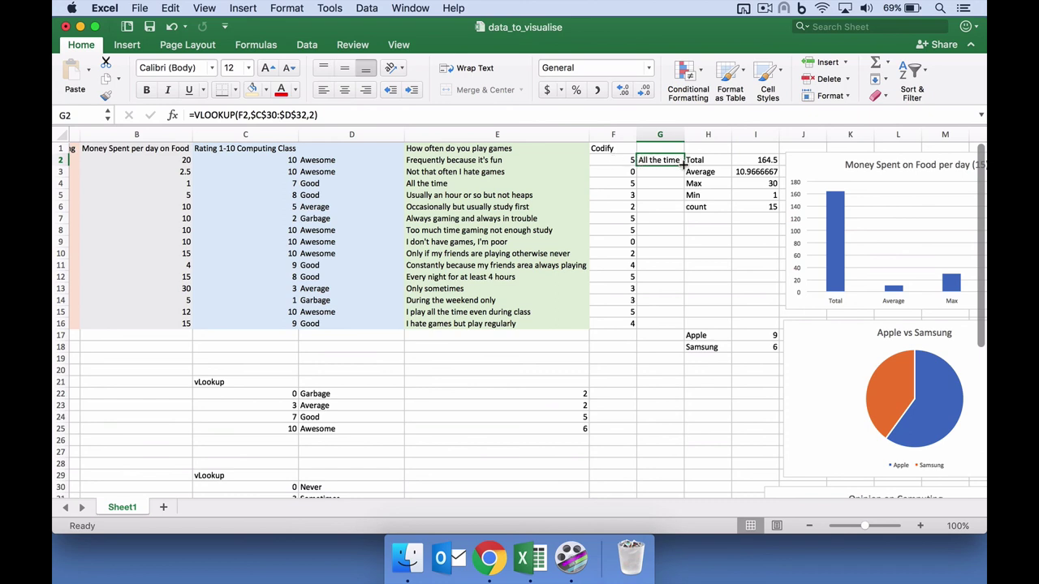
left_click_drag(684, 164, 676, 331)
left_click(646, 375)
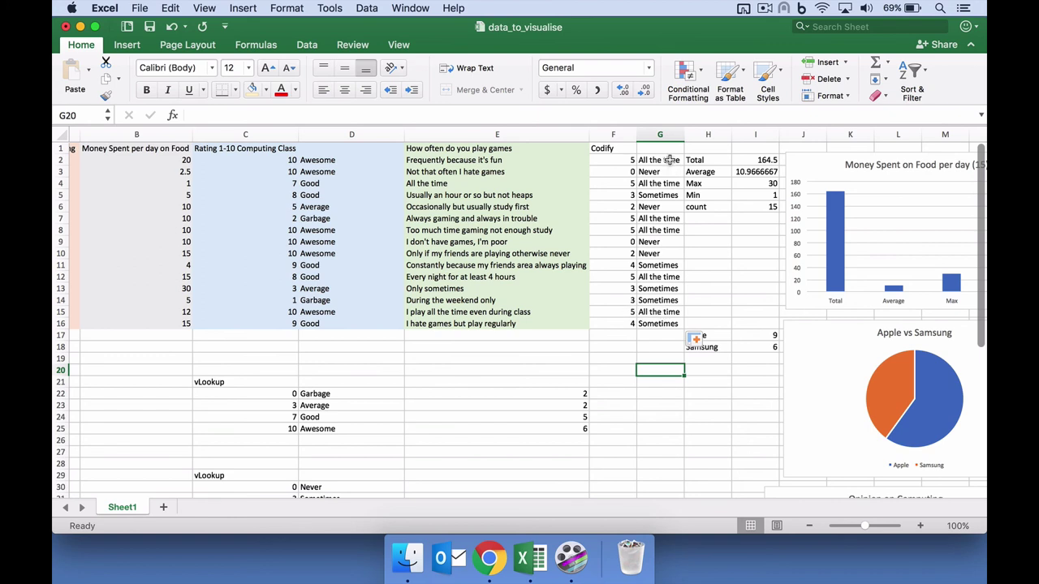
In E30, write a COUNTIF formula counting G2:G16 entries that match Never in D30
scroll(547, 362, "down", 5)
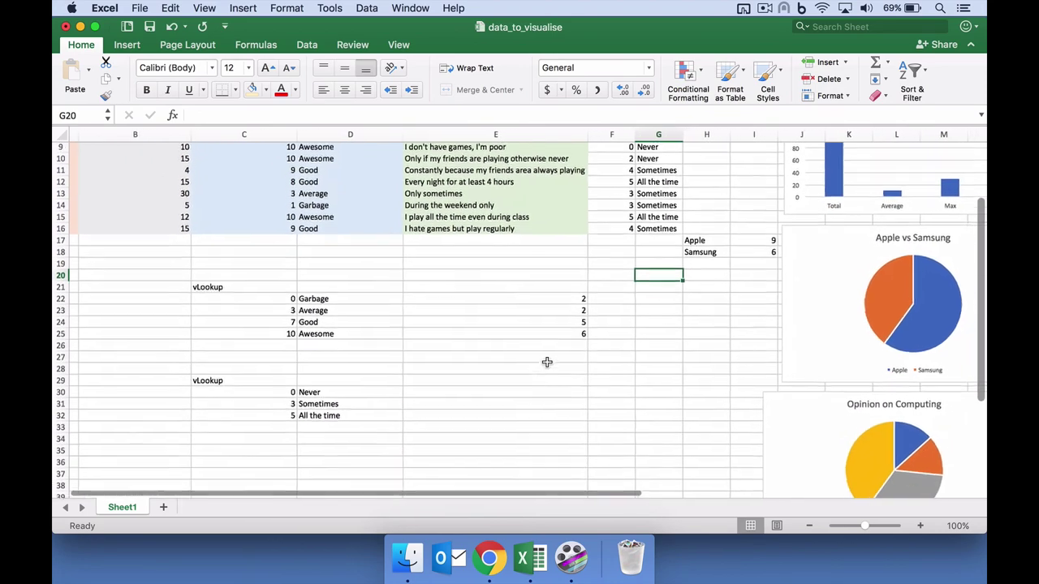
scroll(547, 362, "up", 1)
scroll(547, 362, "right", 1)
left_click(403, 410)
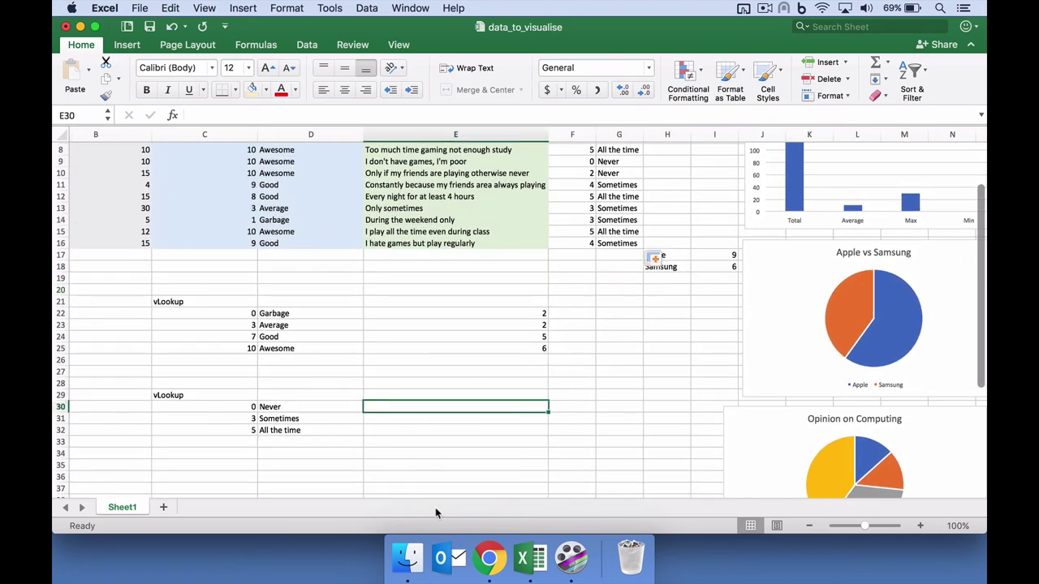
type("=countif(")
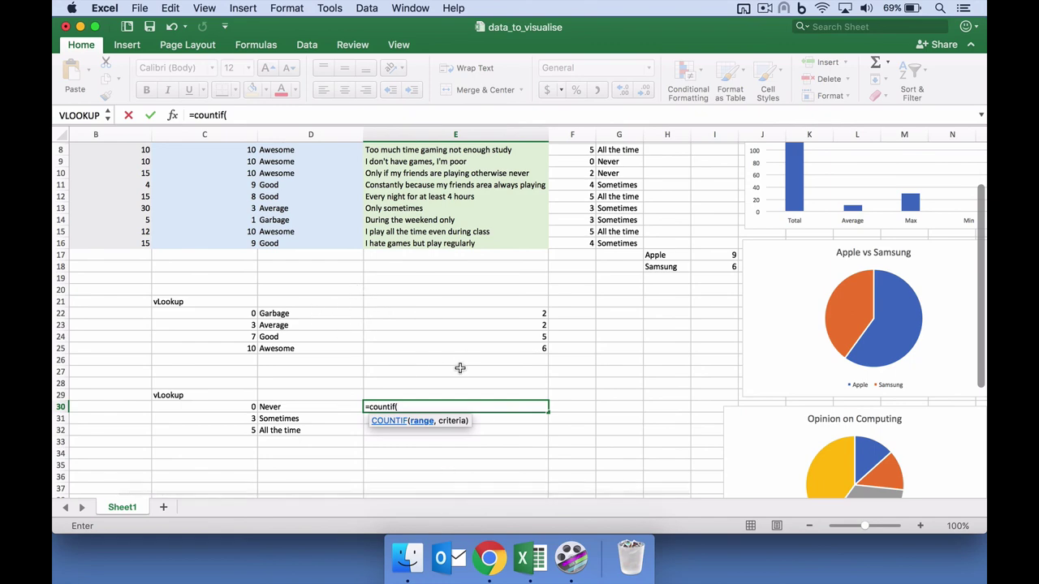
scroll(585, 306, "up", 5)
scroll(585, 306, "right", 1)
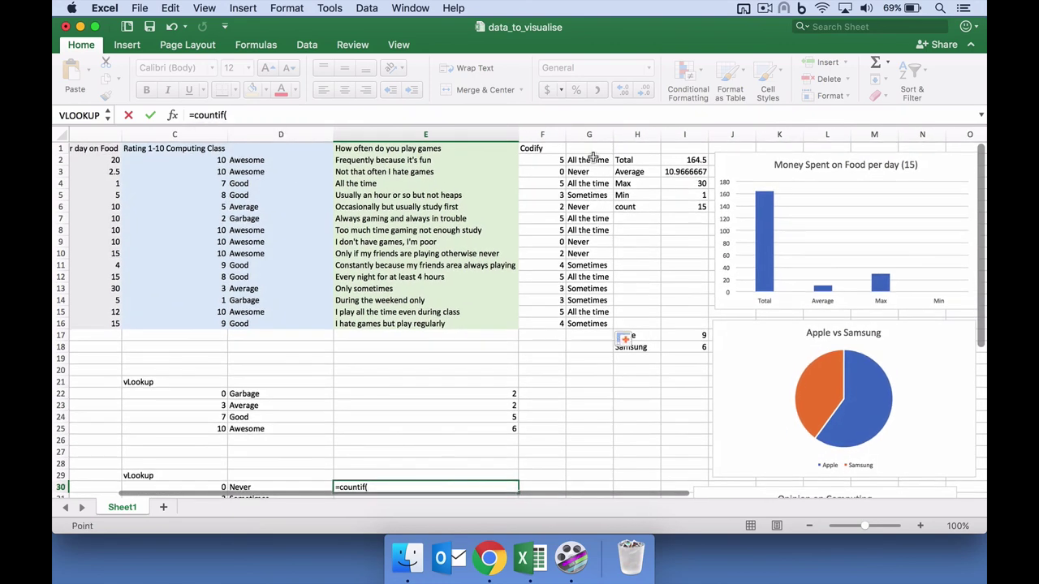
left_click(594, 160)
left_click_drag(593, 175, 625, 338)
scroll(471, 392, "down", 3)
type(",")
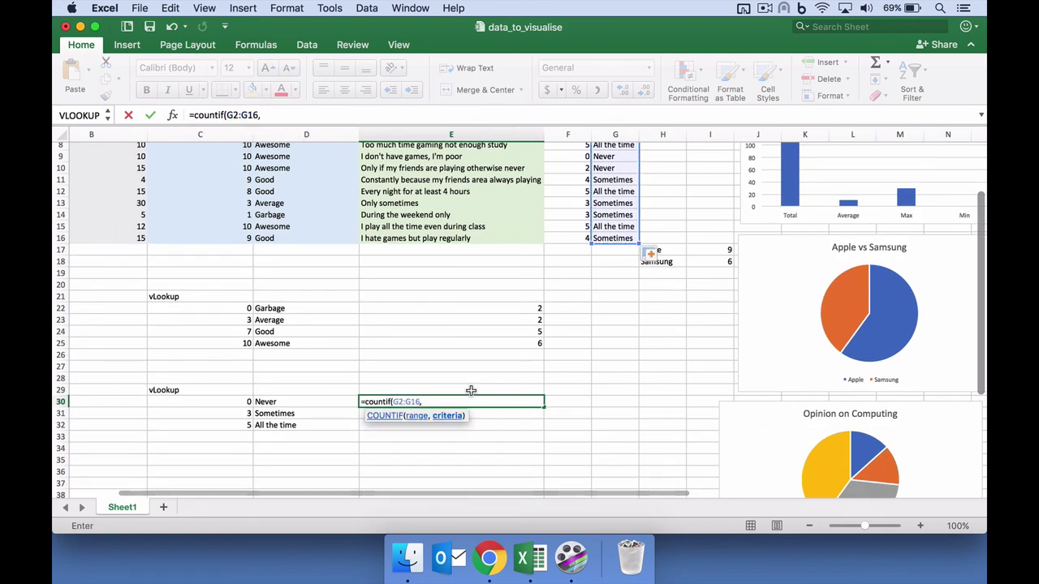
left_click(299, 402)
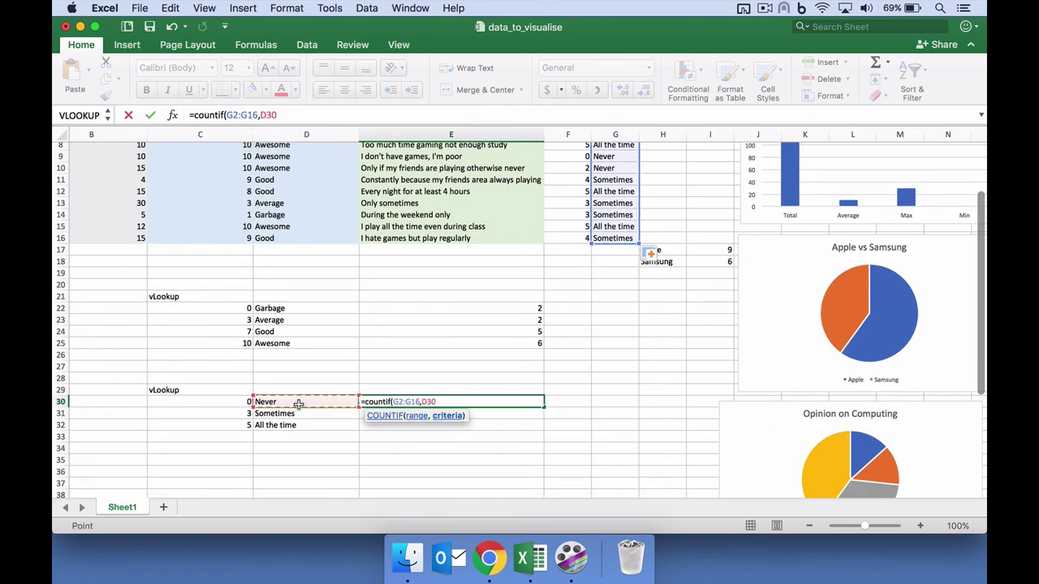
type(")")
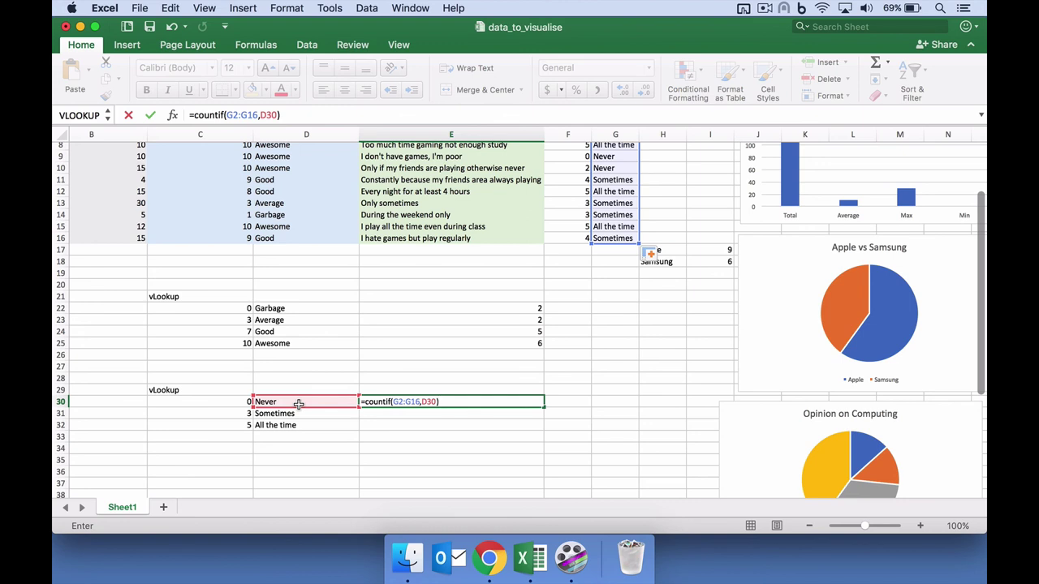
Make the count range absolute as $G$2:$G$16 and commit the formula in E30
left_click(231, 114)
type("$")
key("Right")
type("$")
type("$")
key("Right")
type("$")
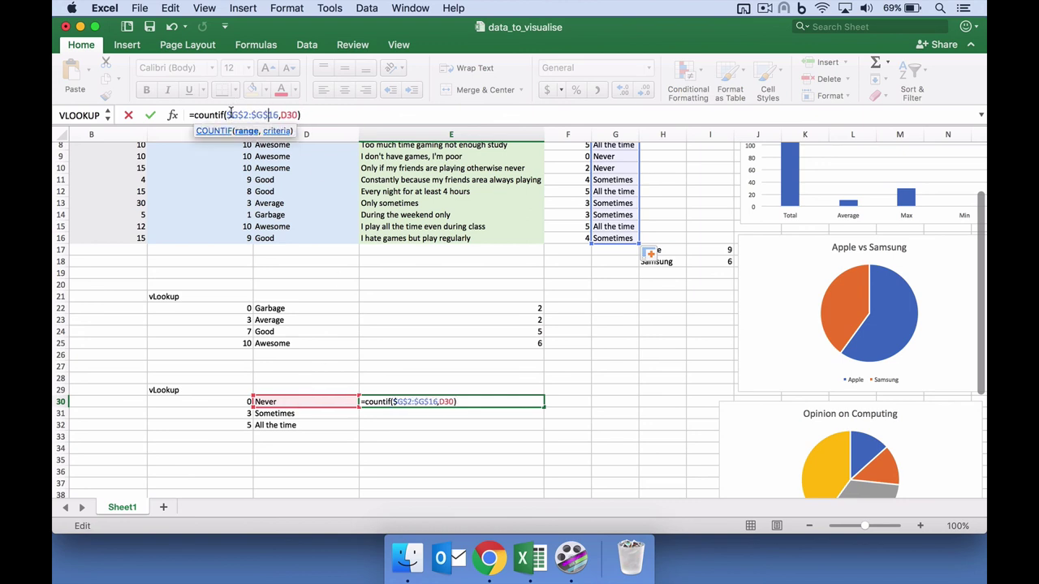
key("Return")
Fill the tally formula down to E32, then select the answers and counts in D30:E32
left_click(538, 403)
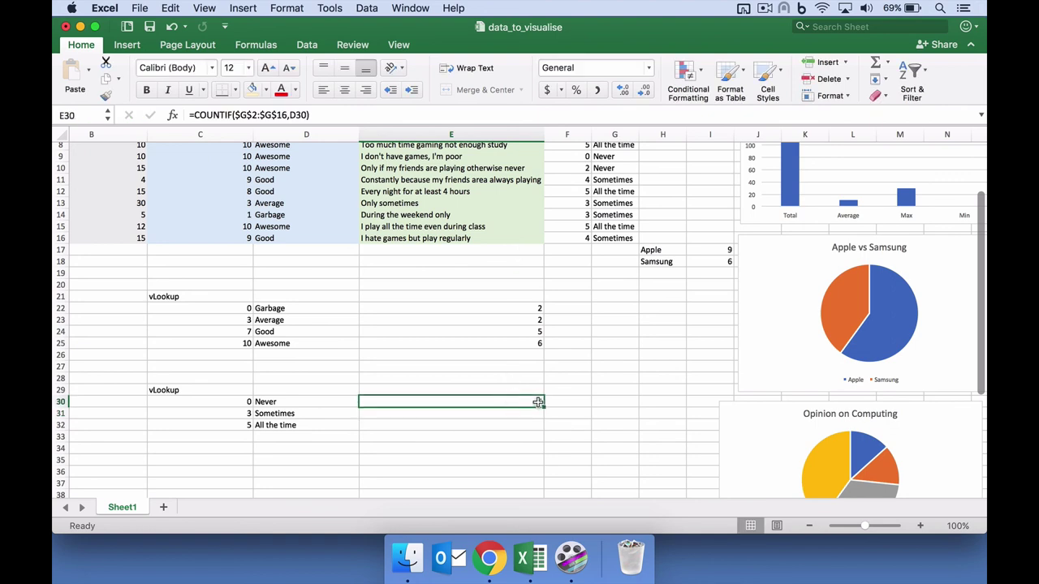
left_click_drag(542, 404, 541, 427)
left_click(614, 393)
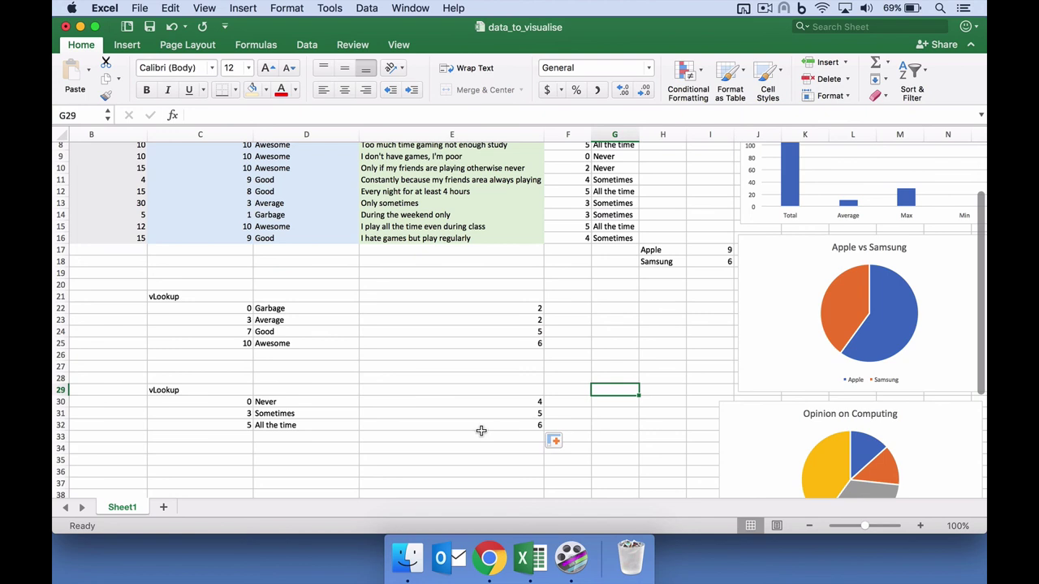
left_click_drag(333, 401, 388, 427)
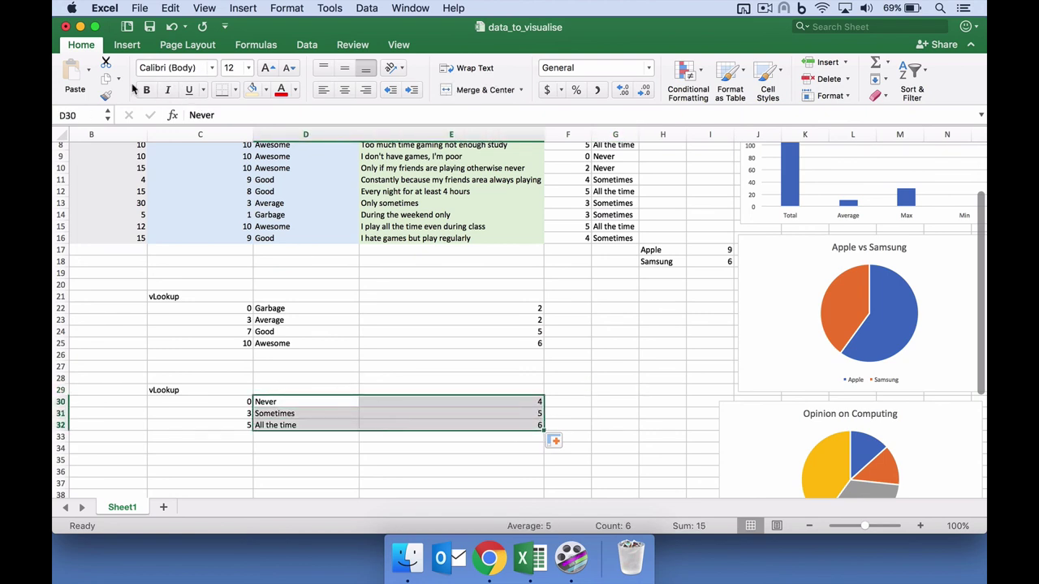
Insert a clustered column chart of the gaming tallies and title it 'Time spent gaming'
left_click(128, 44)
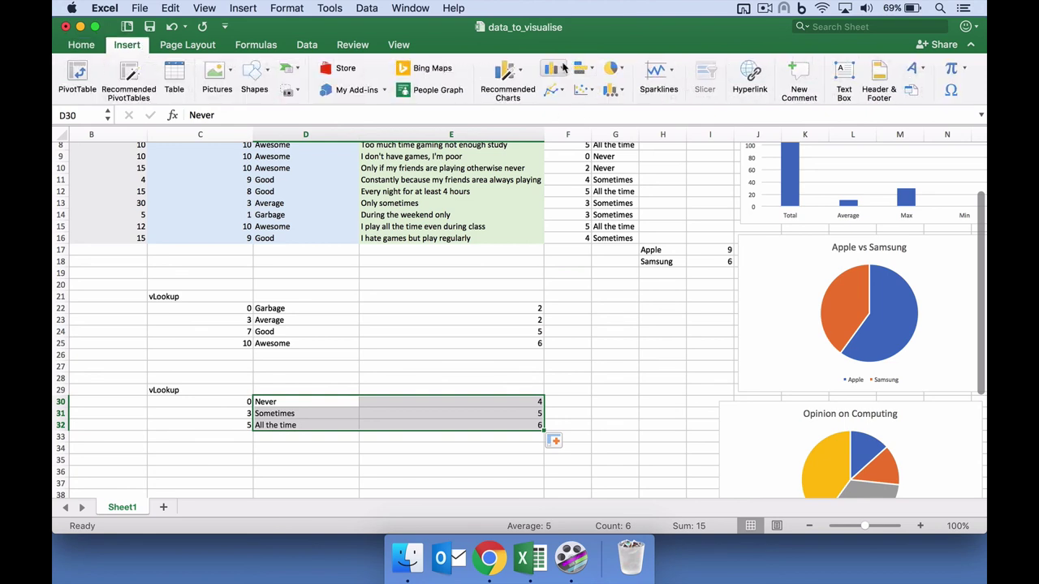
left_click(552, 67)
left_click(578, 118)
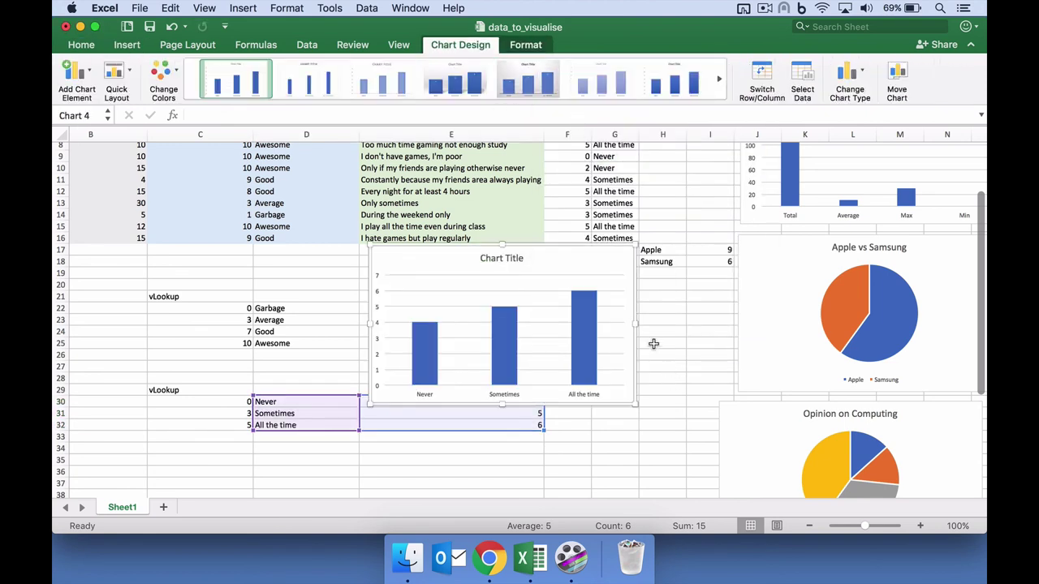
double_click(509, 258)
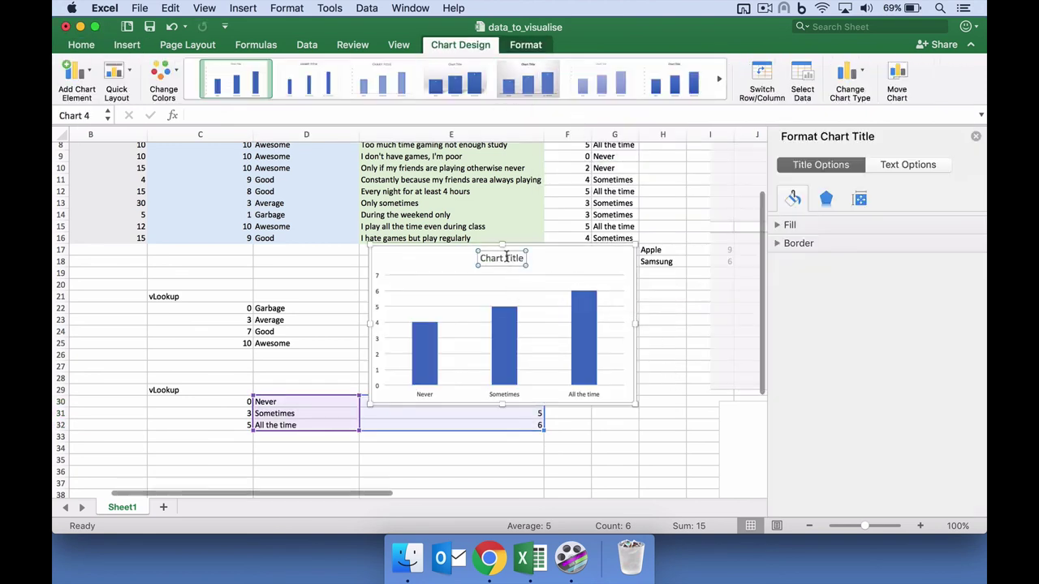
triple_click(497, 258)
type("Time spent gaming")
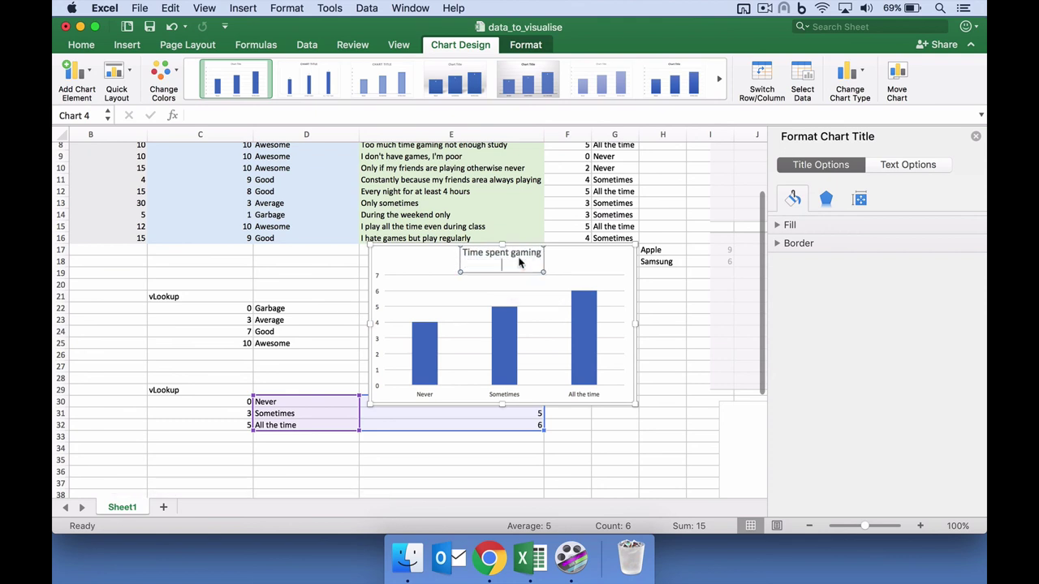
Zoom out and place the Time spent gaming chart beside the Opinion on Computing chart
scroll(726, 384, "left", 2)
scroll(727, 384, "up", 1)
left_click(976, 135)
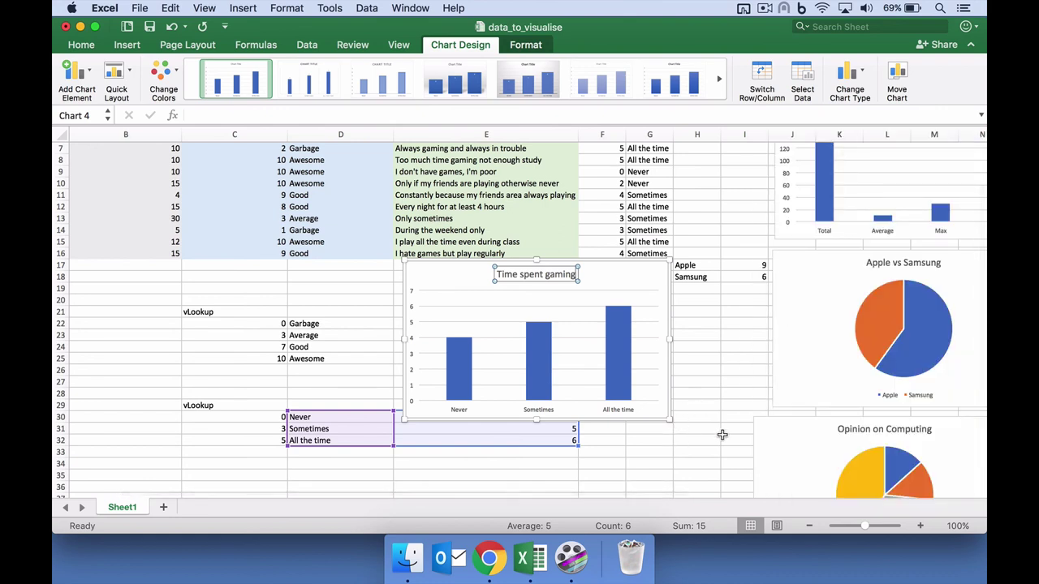
left_click(859, 527)
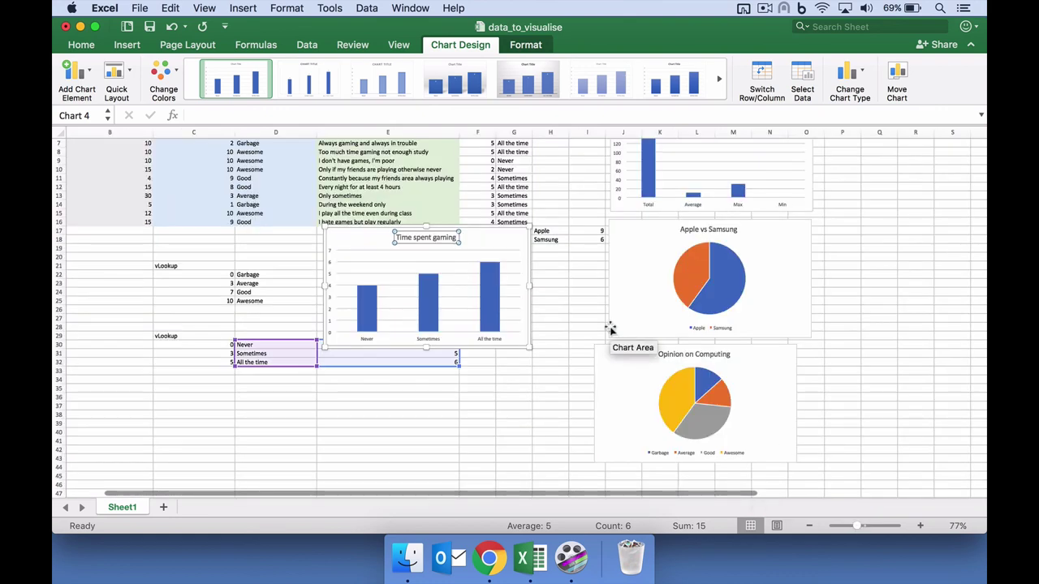
left_click_drag(515, 239, 592, 418)
left_click(926, 352)
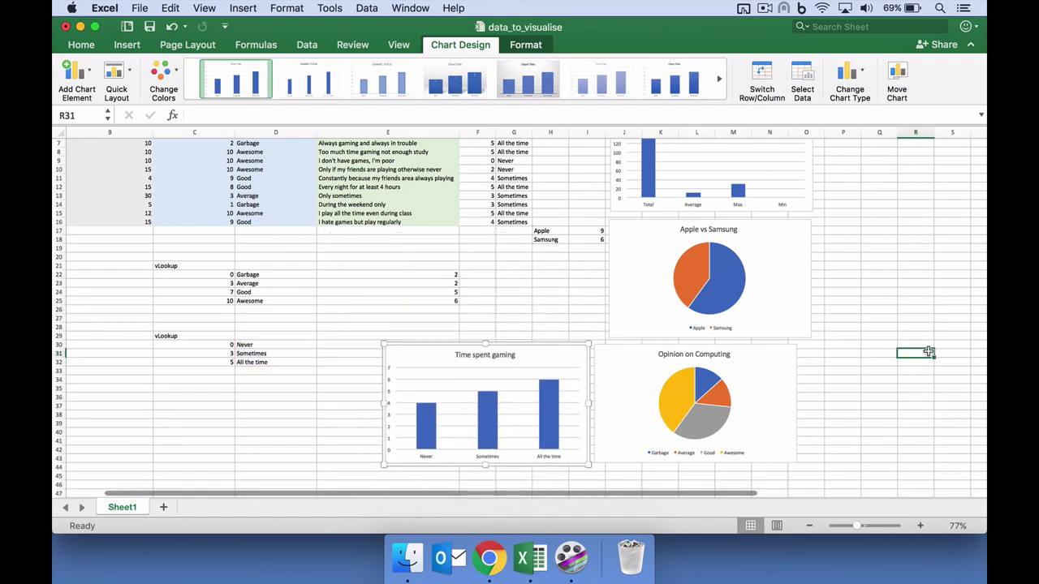
scroll(893, 314, "up", 3)
scroll(889, 316, "left", 2)
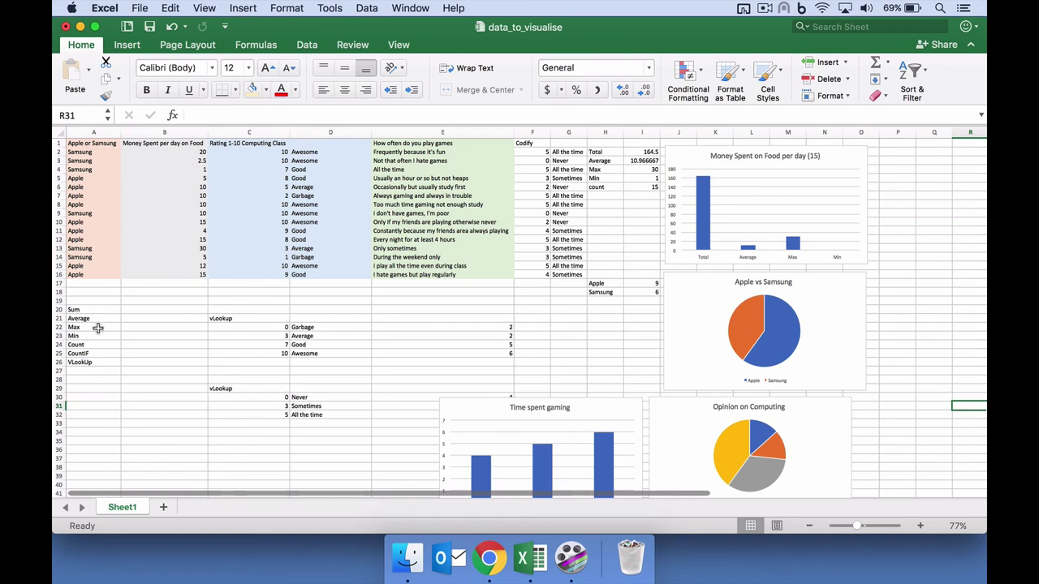
left_click_drag(91, 311, 91, 362)
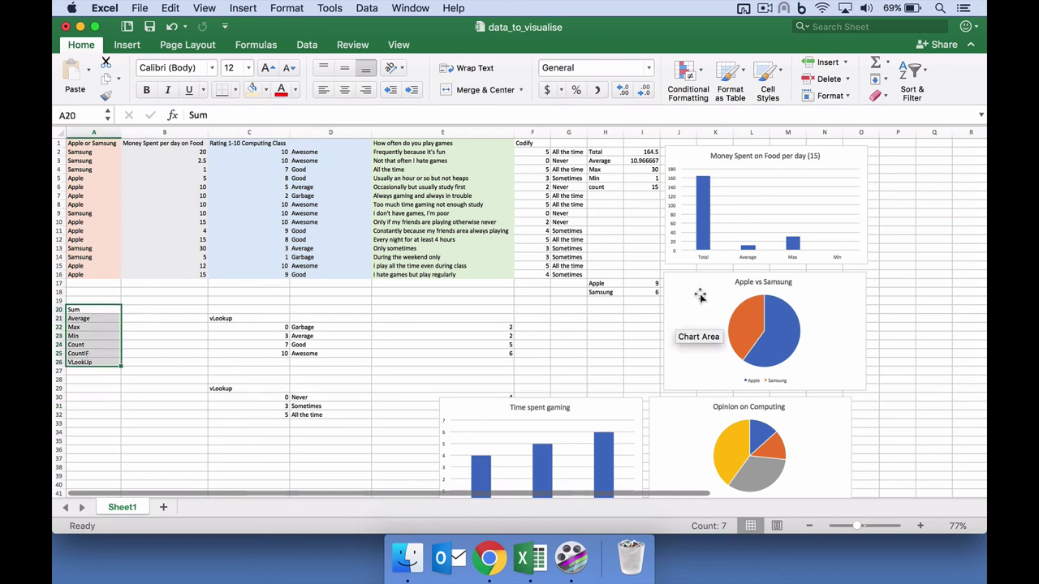
mouse_move(737, 331)
scroll(737, 331, "down", 1)
scroll(737, 332, "down", 5)
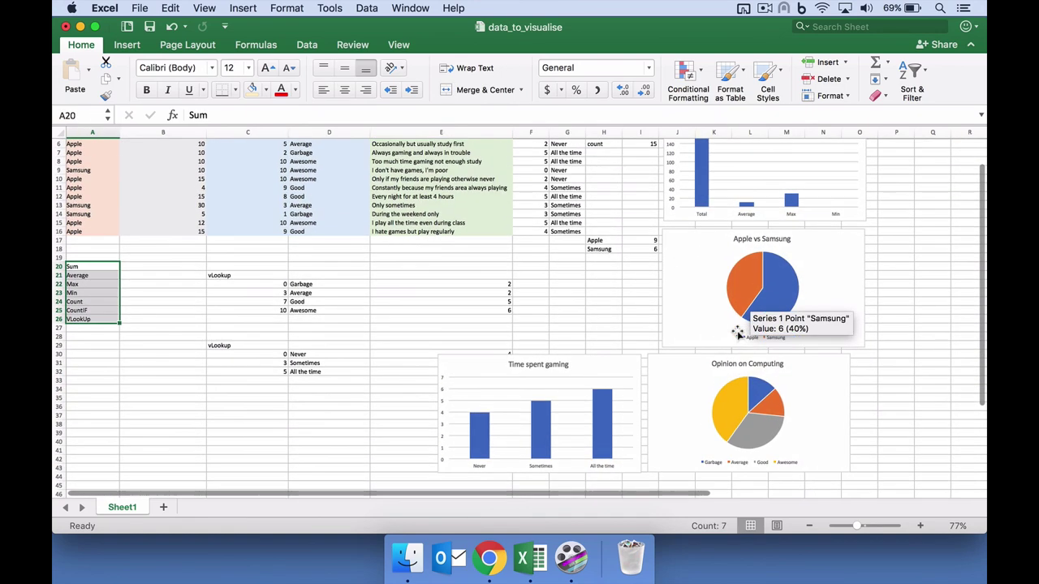